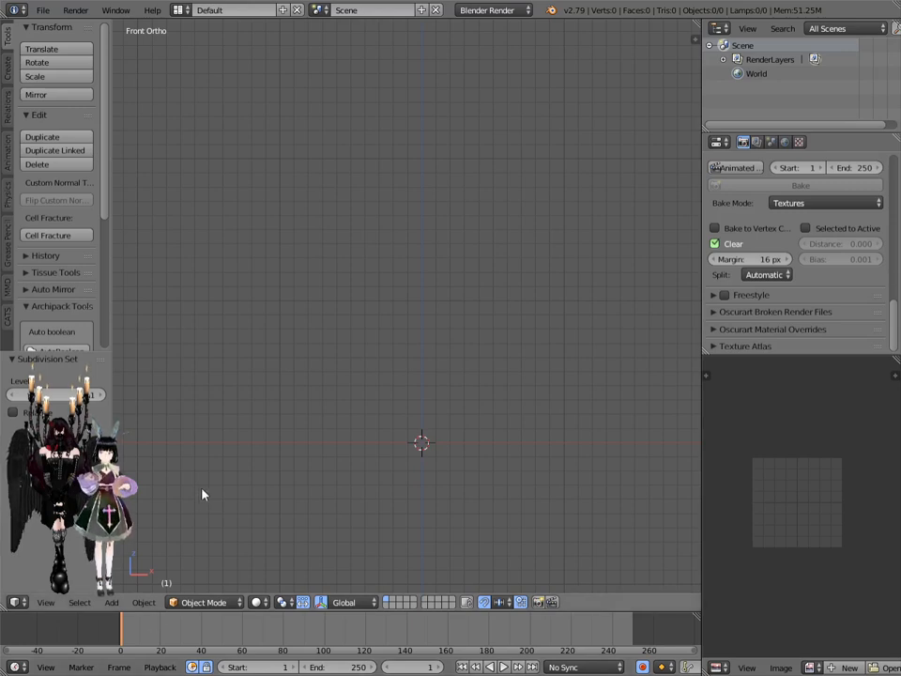
# Step: Add a cube mesh at the scene origin and switch it to Edit Mode
pyautogui.click(112, 602)
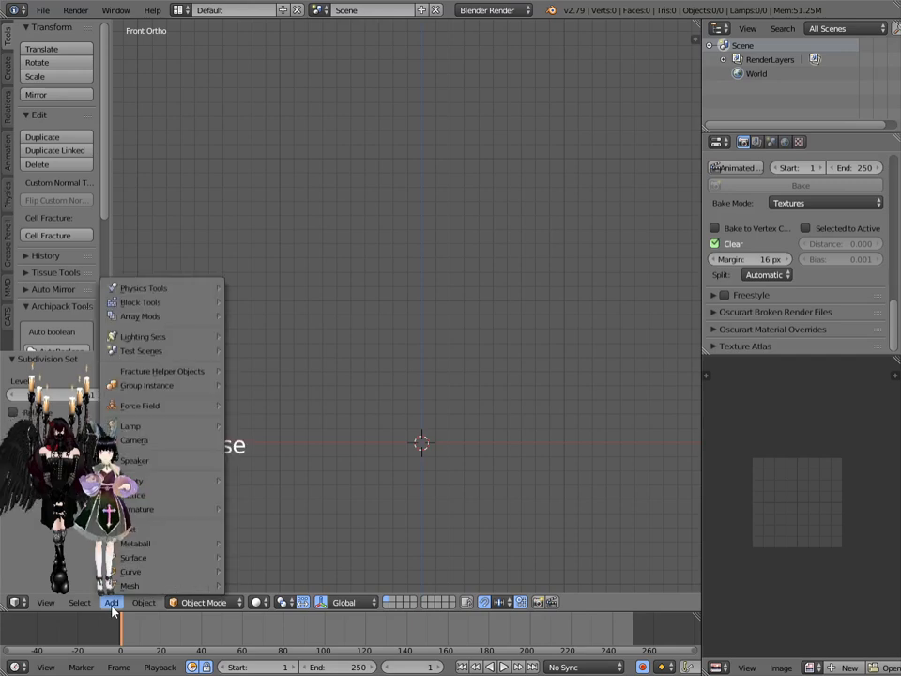
pyautogui.moveTo(150, 586)
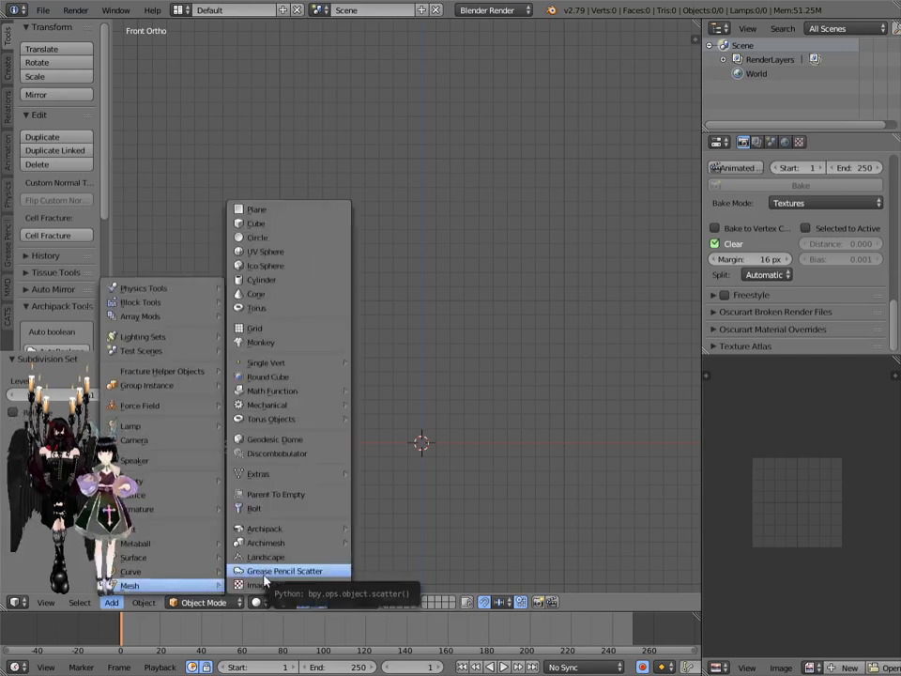
pyautogui.click(277, 229)
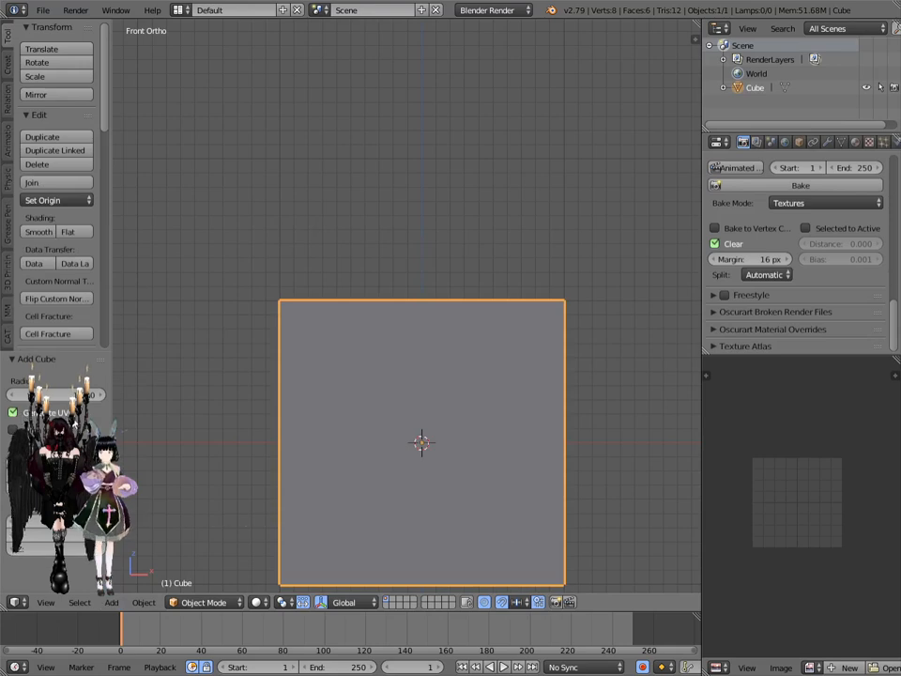
pyautogui.click(201, 602)
pyautogui.click(202, 571)
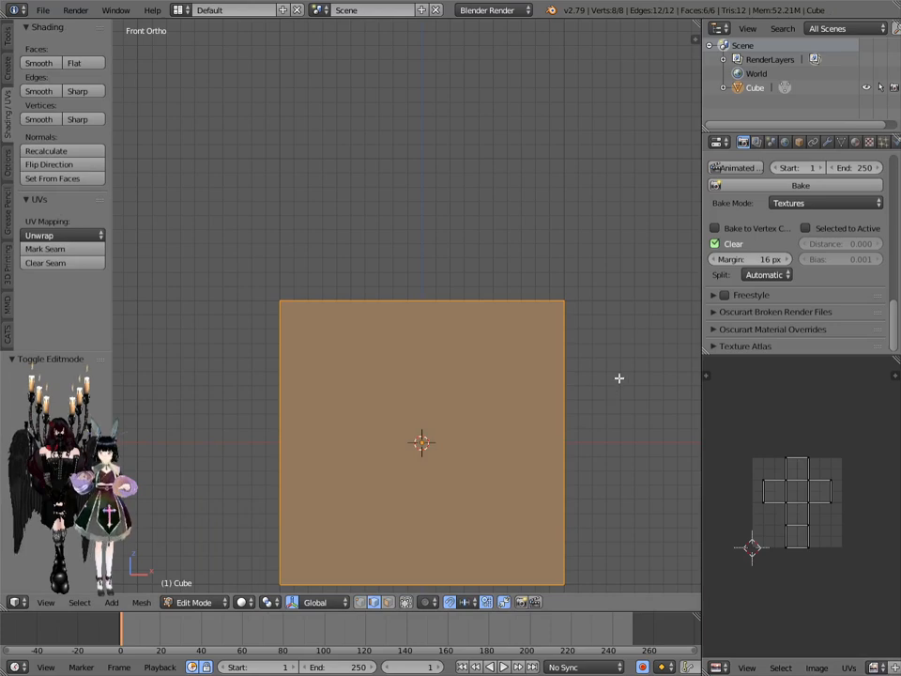
# Step: Flatten the cube along the Z axis to a scale of about 0.106
pyautogui.press('s')
pyautogui.press('z')
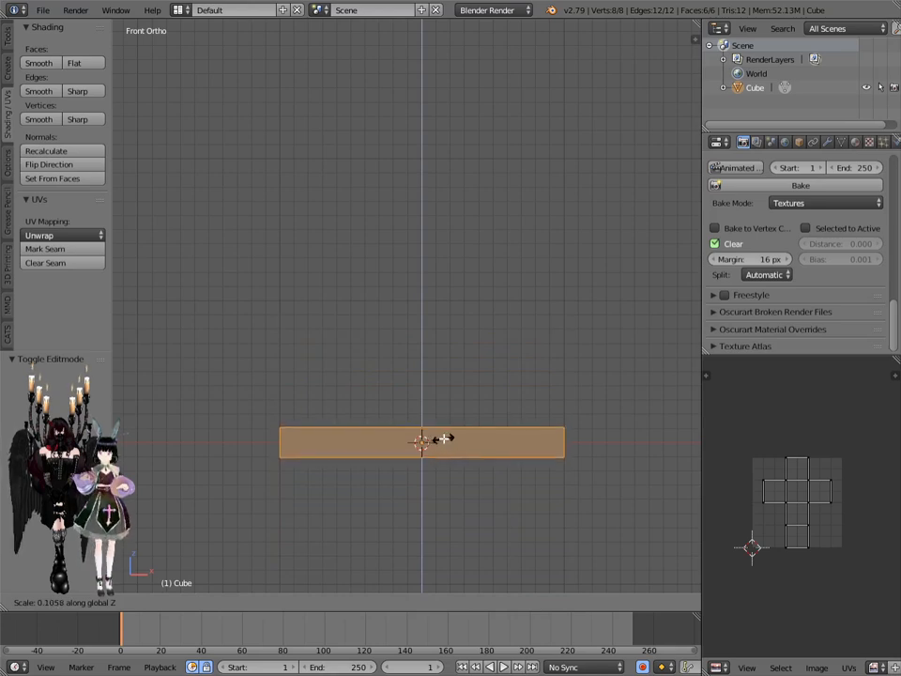
pyautogui.click(444, 439)
# Step: In the right orthographic view, scale the flattened cube along the Y axis to about 0.05, making a narrow bar
pyautogui.scroll(3, 523, 452)
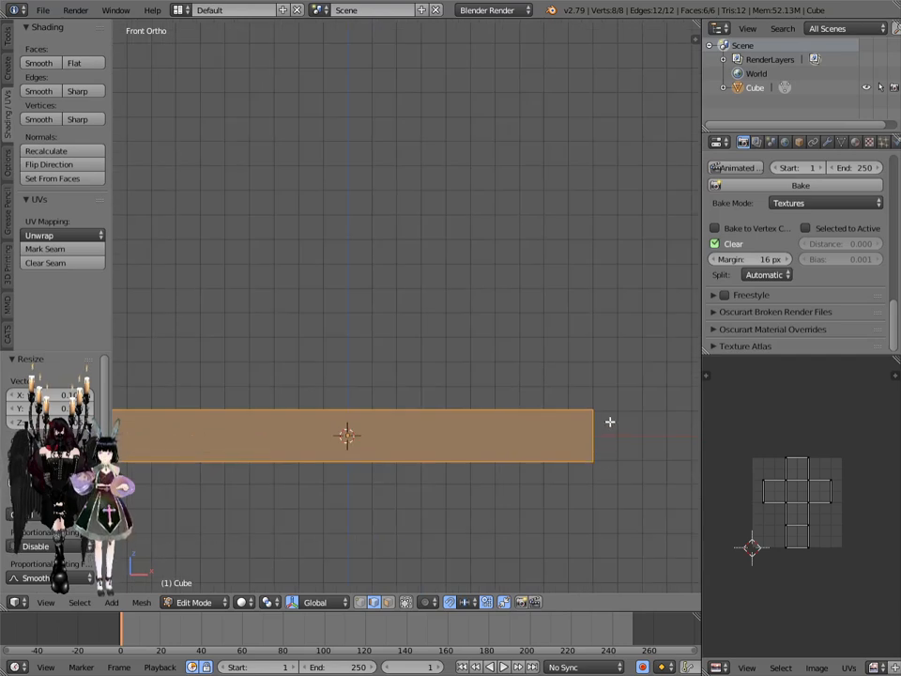
pyautogui.press('KP_3')
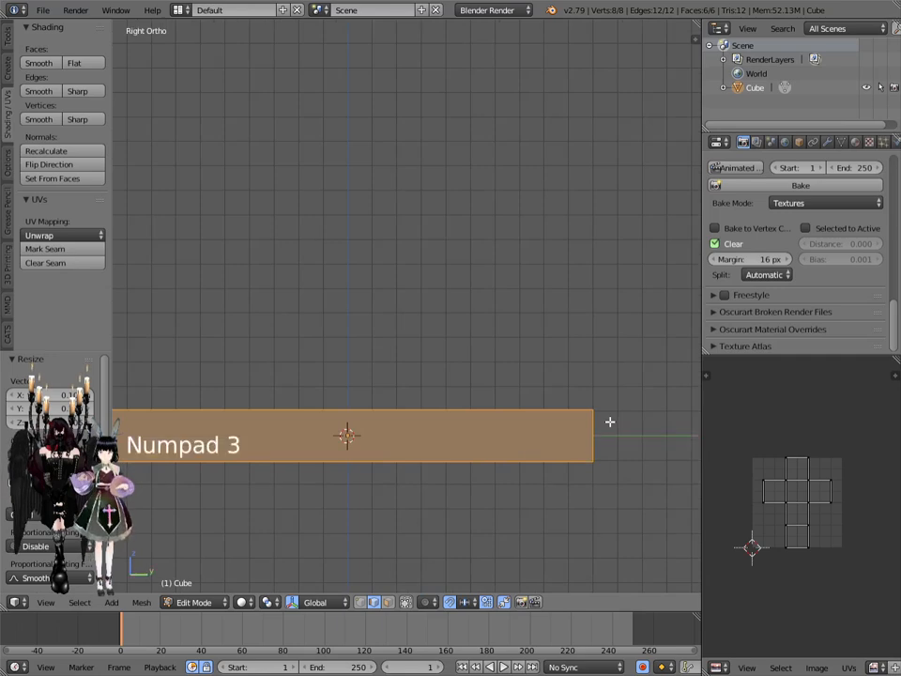
pyautogui.scroll(-2, 517, 383)
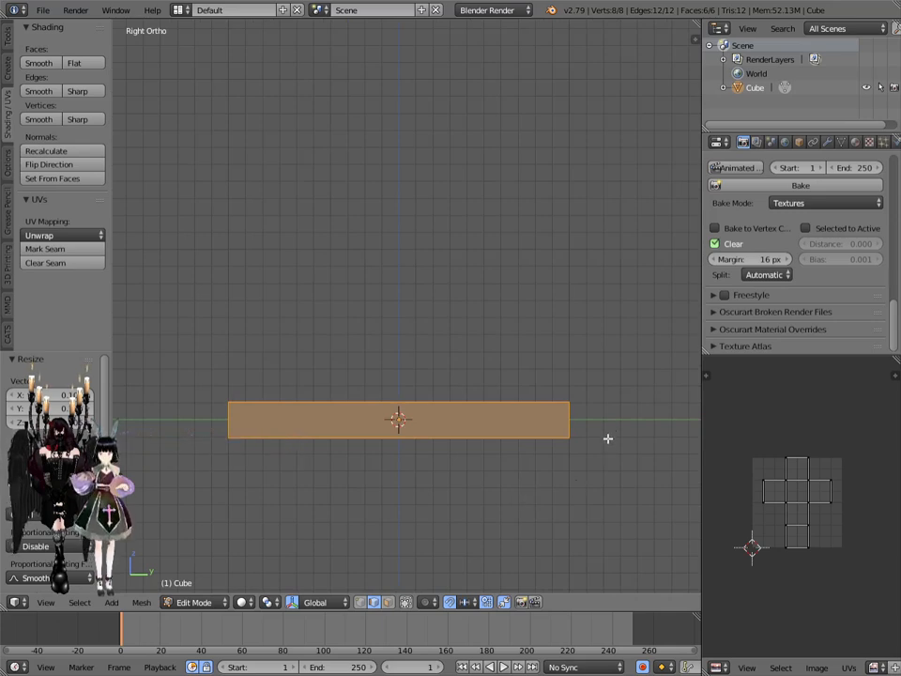
pyautogui.press('s')
pyautogui.press('y')
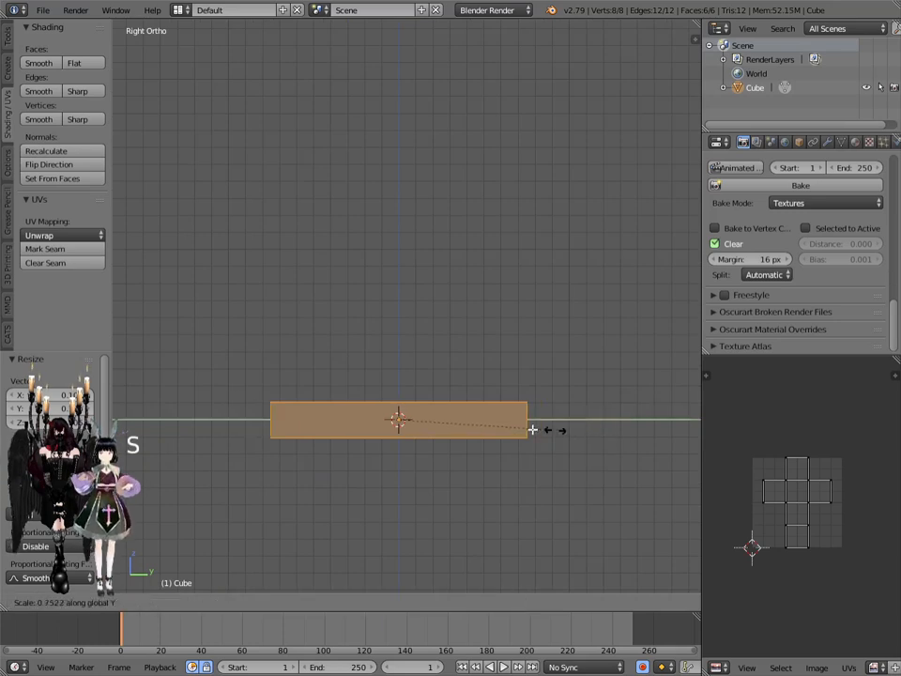
pyautogui.click(410, 425)
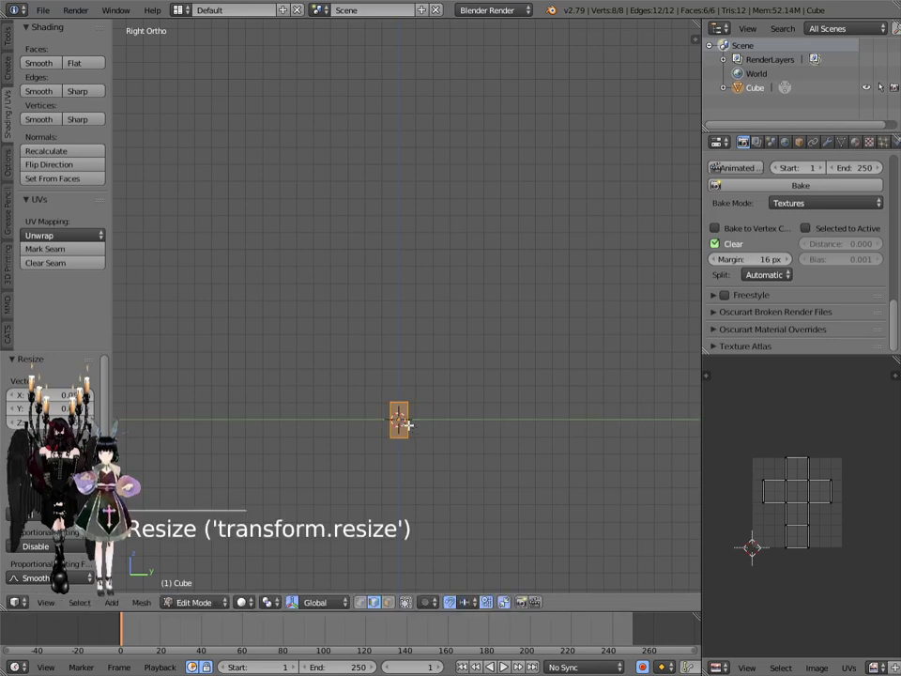
# Step: Move the bar about 0.05 along negative Y so its back side lines up with the origin
pyautogui.press('g')
pyautogui.press('y')
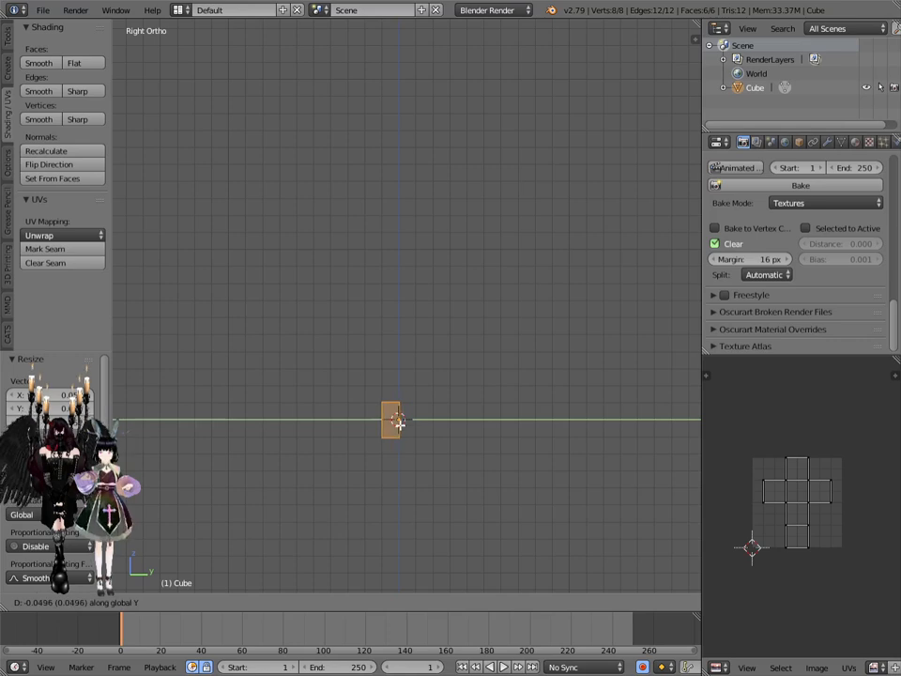
pyautogui.click(398, 423)
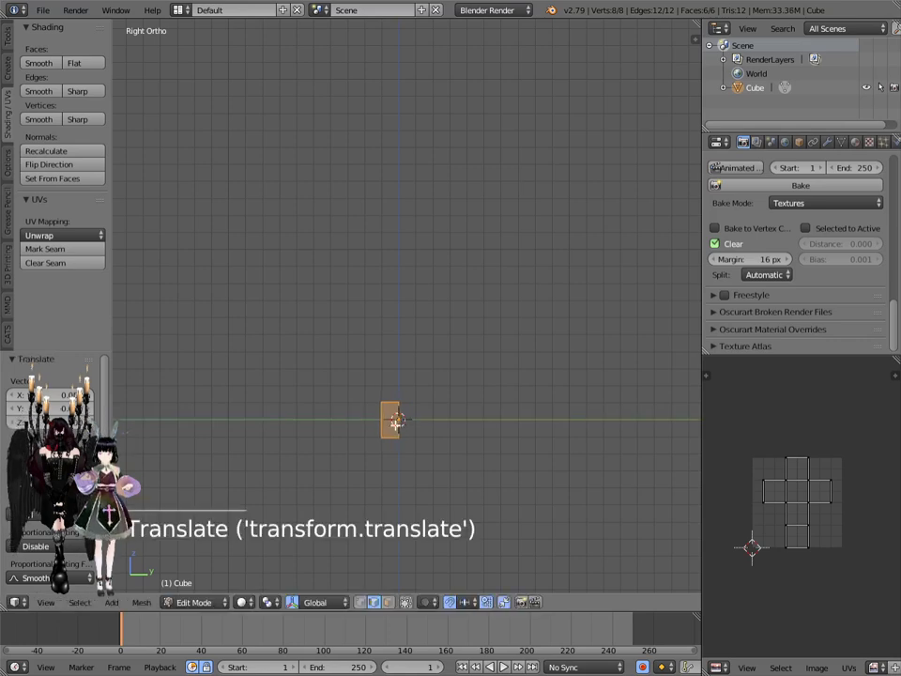
# Step: In the front orthographic view, shorten the bar along the X axis to a scale of about 0.69
pyautogui.scroll(1, 391, 427)
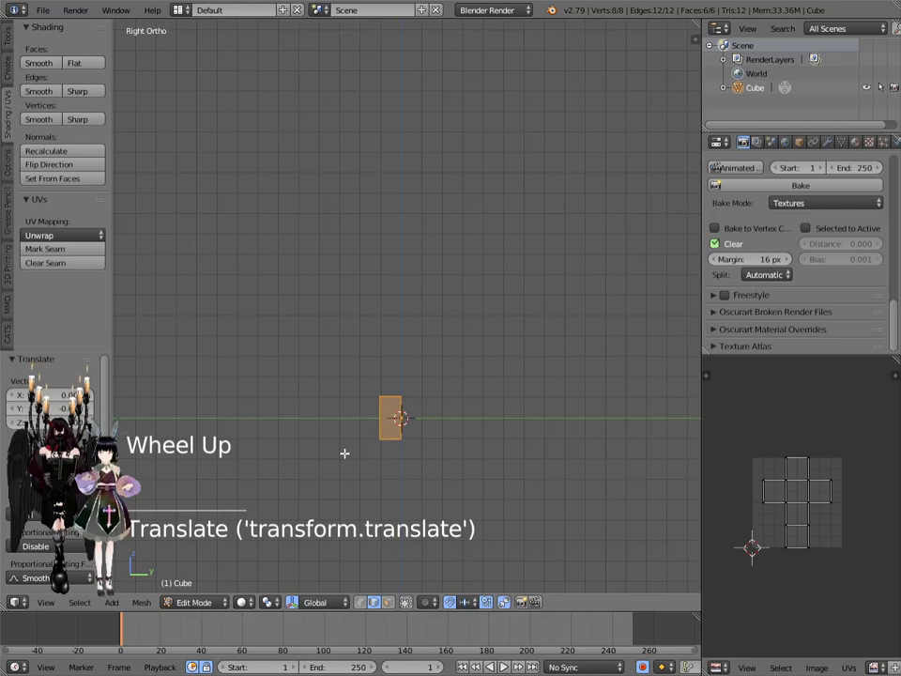
pyautogui.press('KP_1')
pyautogui.scroll(-1, 356, 397)
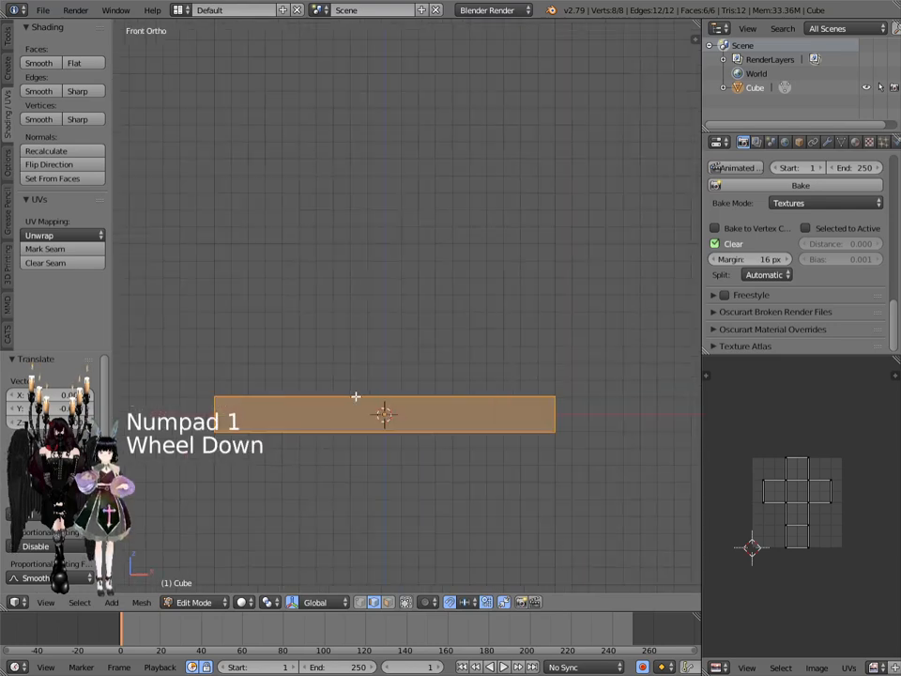
pyautogui.keyDown('shift'); pyautogui.moveTo(406, 431); pyautogui.dragTo(426, 353, button='middle'); pyautogui.keyUp('shift')
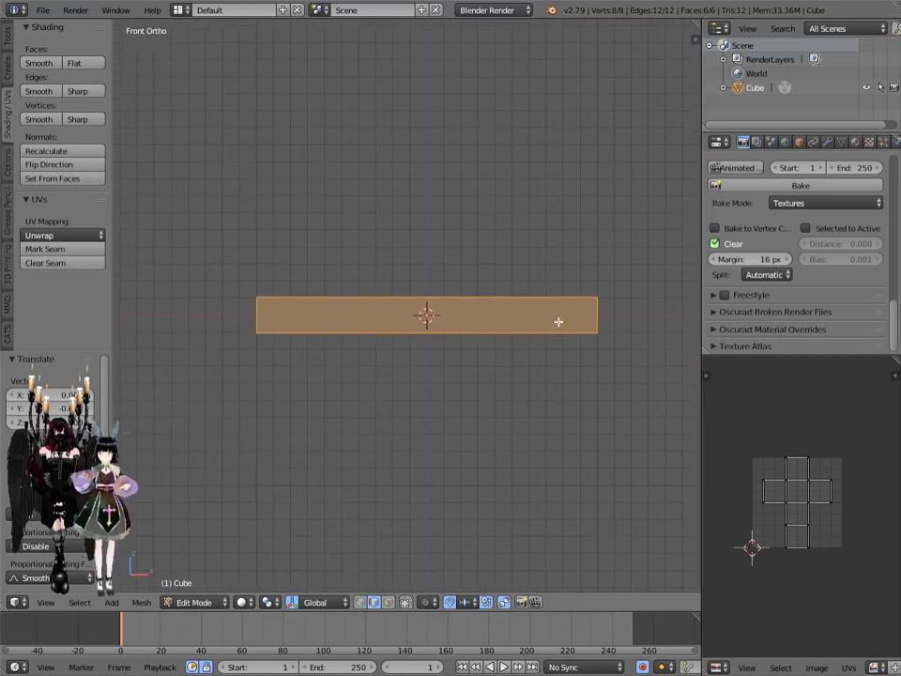
pyautogui.press('x')
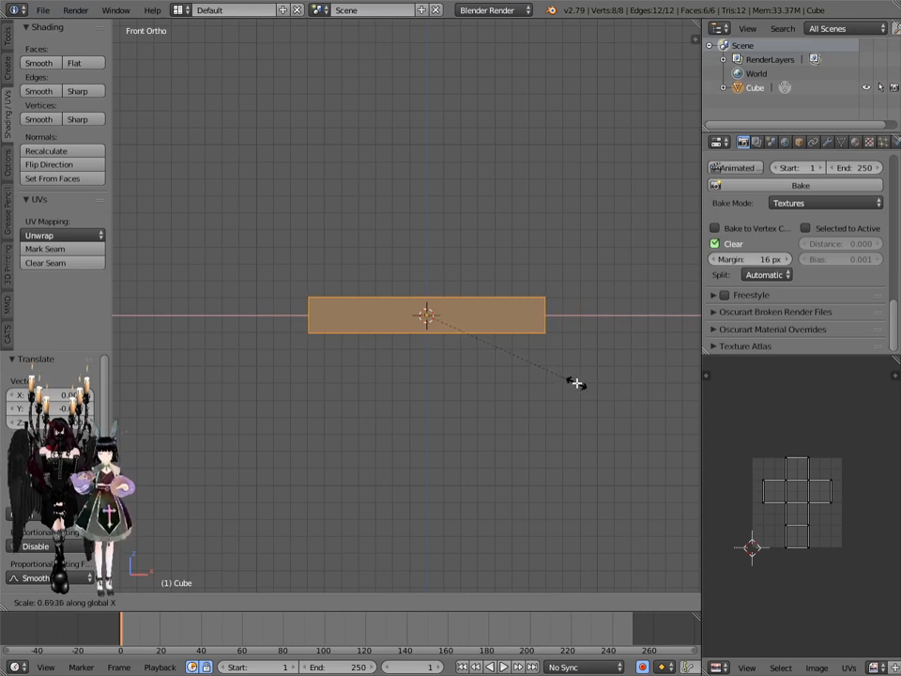
pyautogui.click(576, 383)
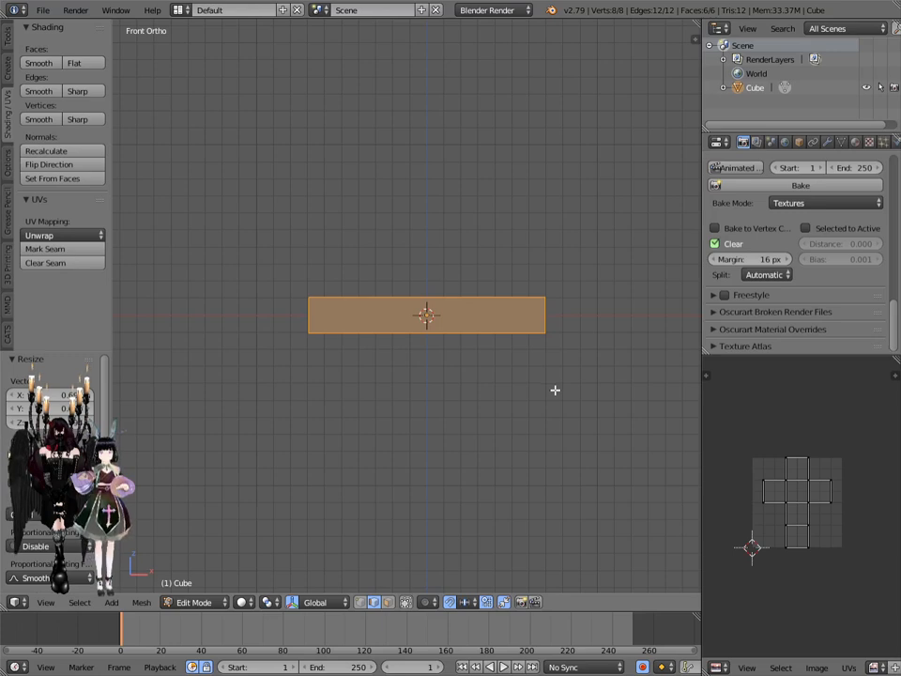
# Step: Mark the long upper front edge of the bar as a UV seam
pyautogui.moveTo(456, 317); pyautogui.dragTo(453, 396, button='middle')
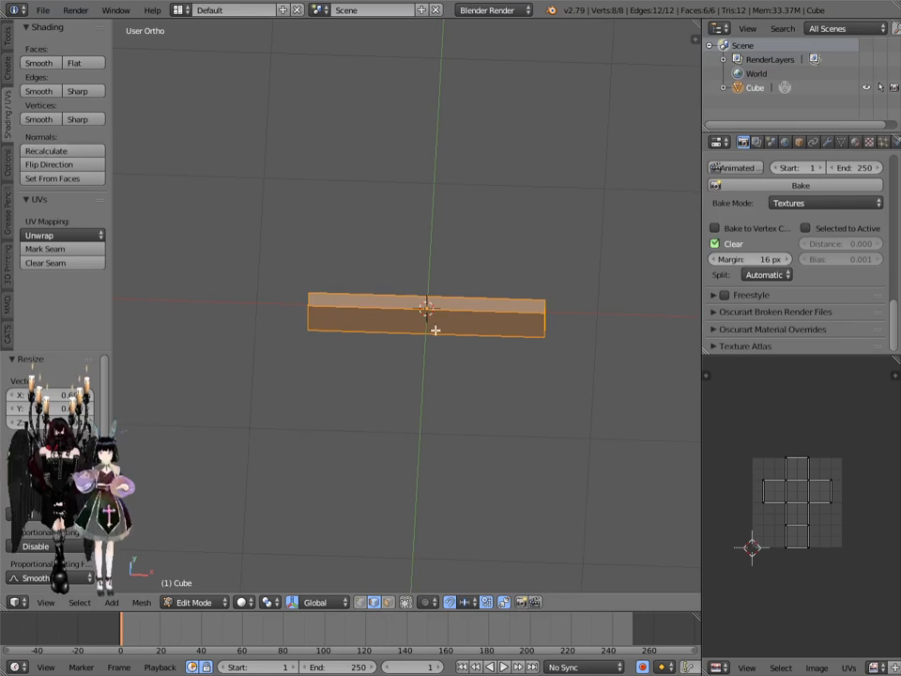
pyautogui.scroll(3, 434, 319)
pyautogui.scroll(1, 434, 320)
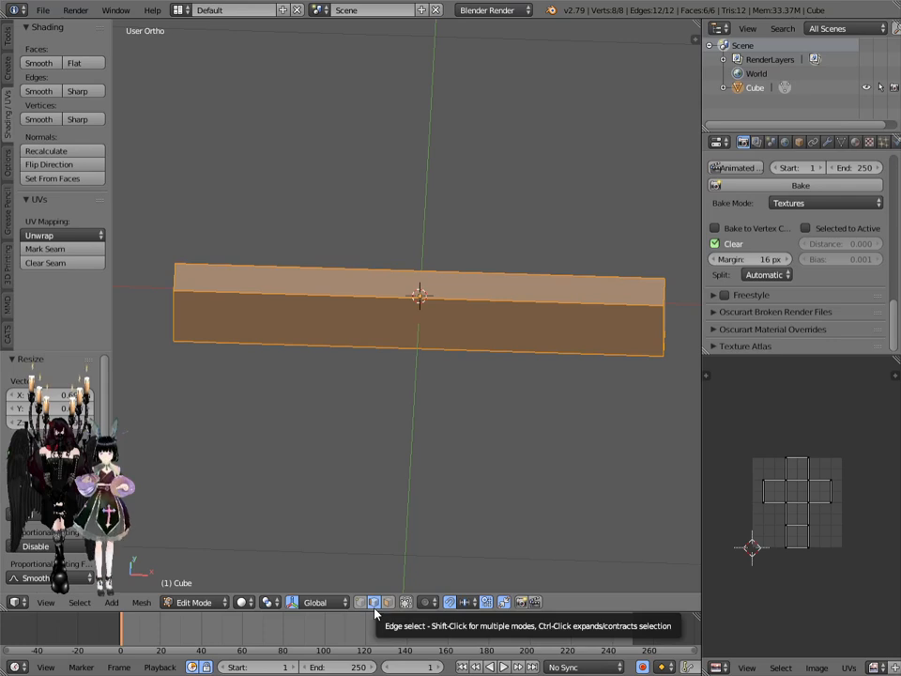
pyautogui.rightClick(438, 299)
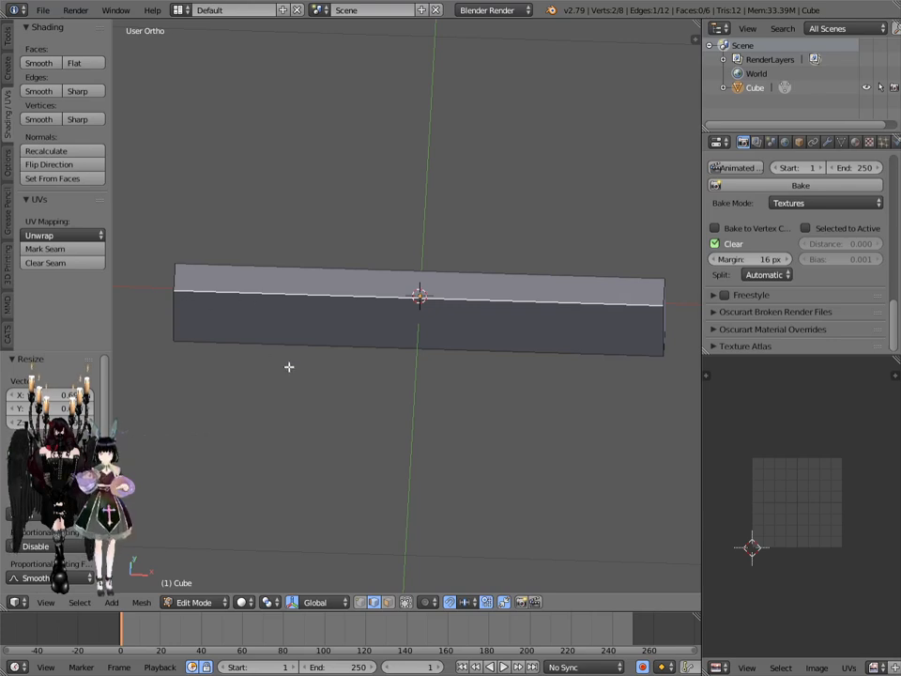
pyautogui.click(42, 250)
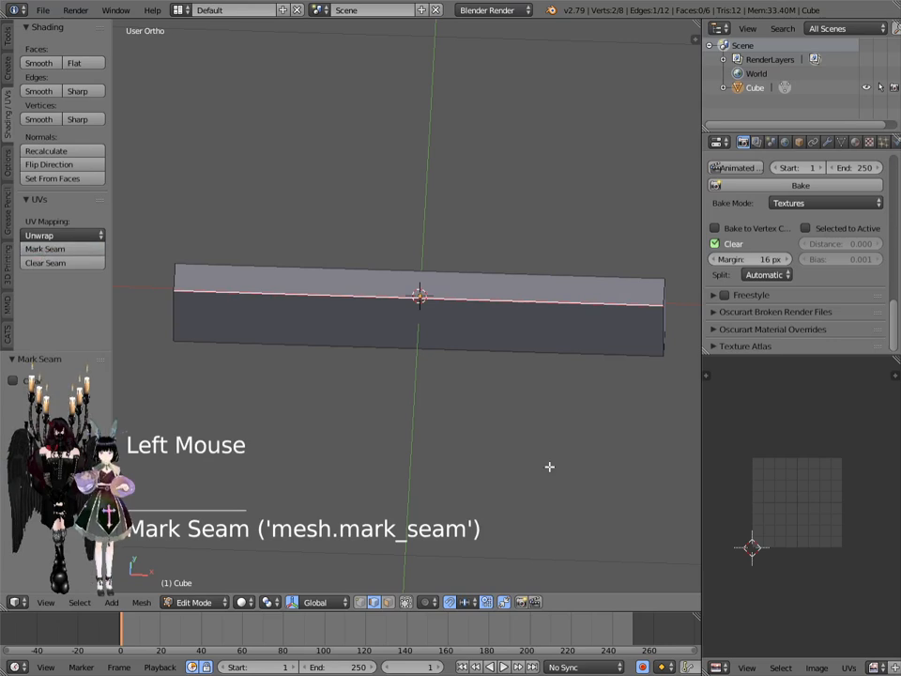
# Step: Mark the top, front vertical and bottom edges at both ends of the bar as UV seams
pyautogui.moveTo(576, 455); pyautogui.dragTo(447, 410, button='middle')
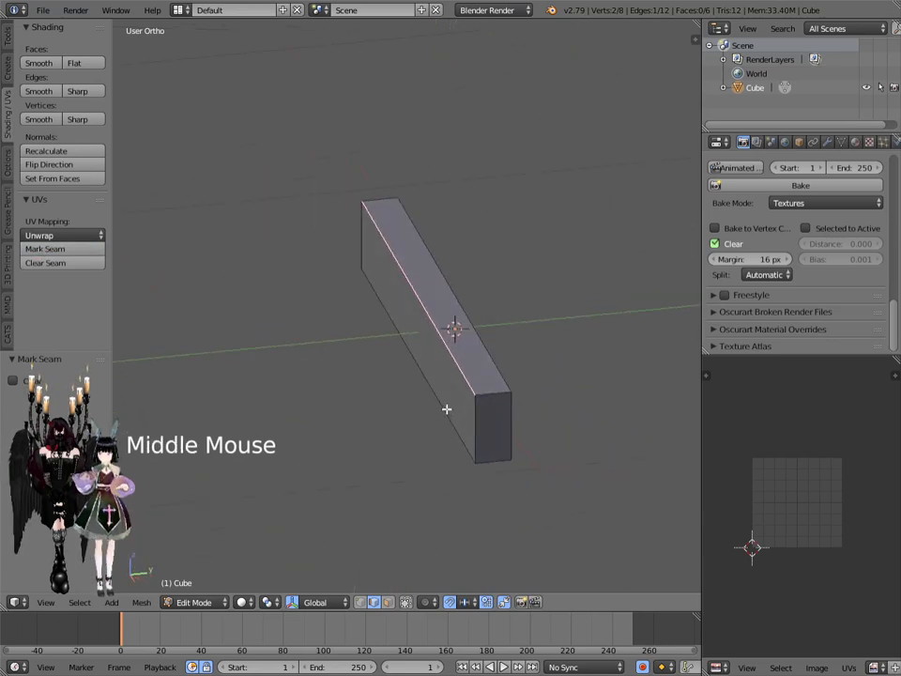
pyautogui.rightClick(493, 393)
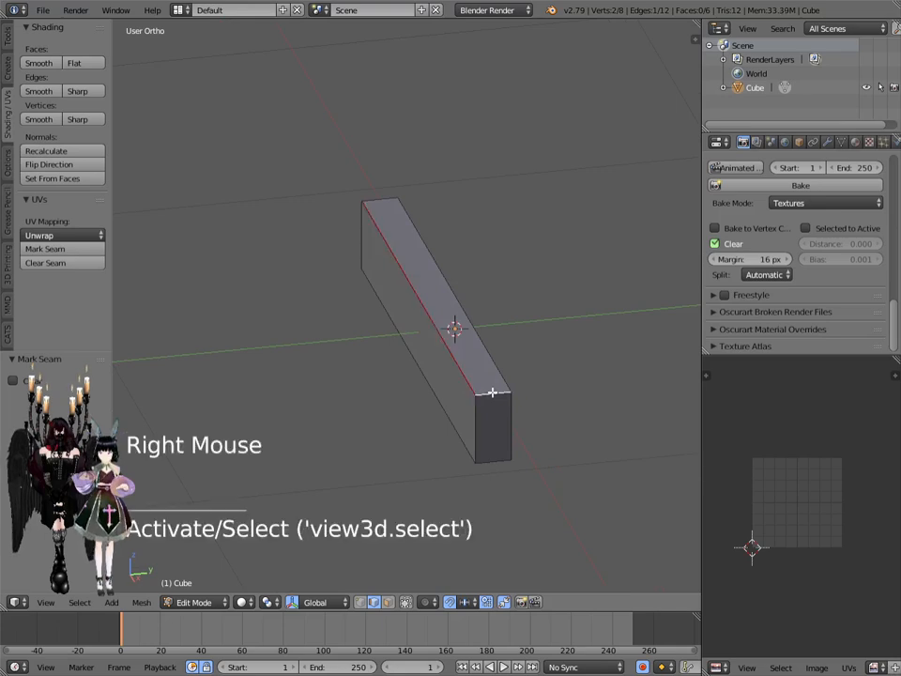
pyautogui.keyDown('shift'); pyautogui.rightClick(478, 417); pyautogui.keyUp('shift')
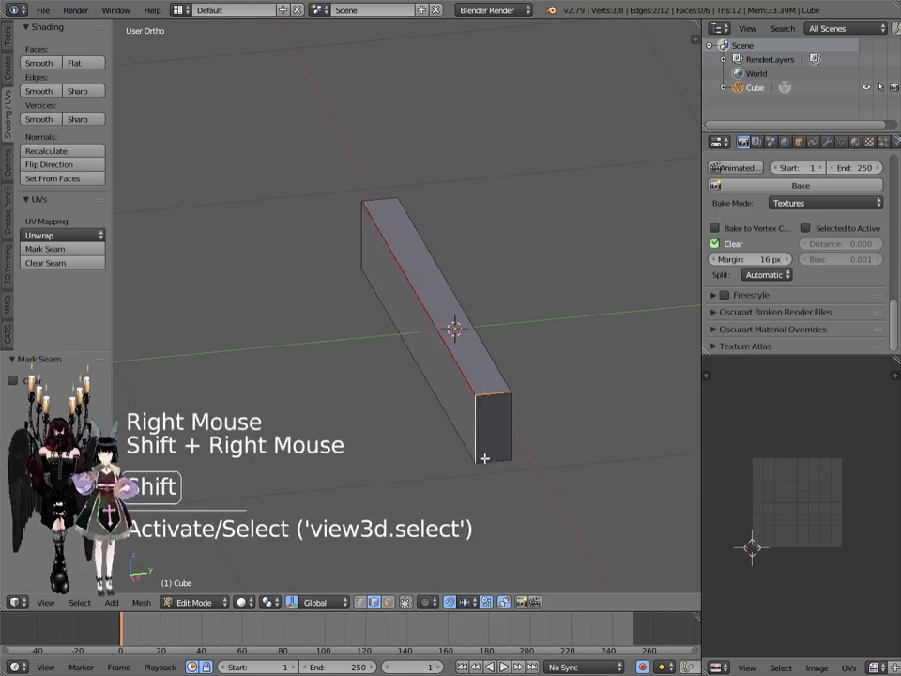
pyautogui.keyDown('shift'); pyautogui.rightClick(484, 463); pyautogui.keyUp('shift')
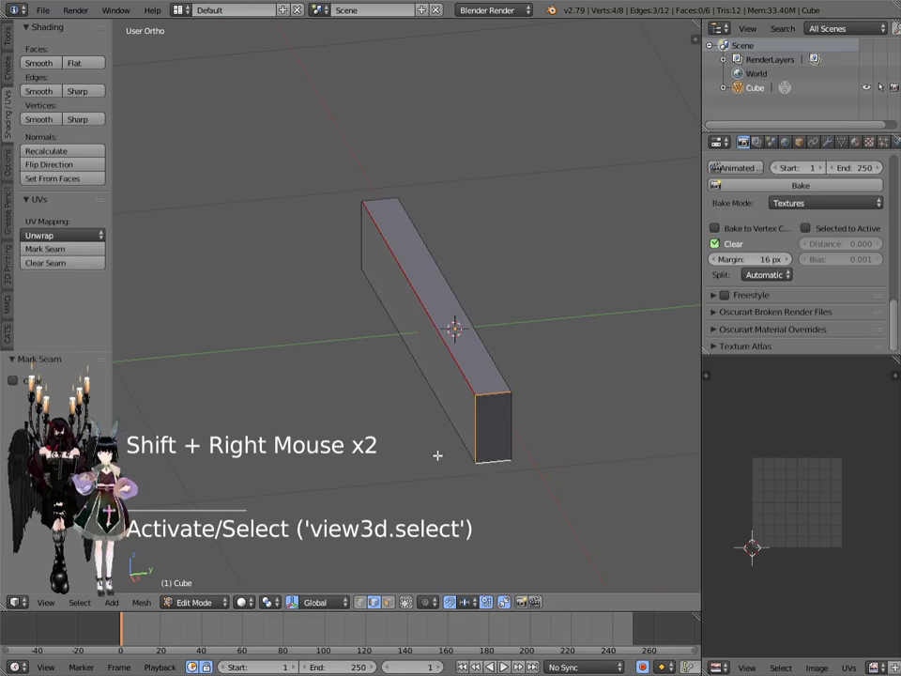
pyautogui.moveTo(358, 428)
pyautogui.mouseDown(button='middle')
pyautogui.moveTo(377, 423)
pyautogui.moveTo(372, 417)
pyautogui.mouseUp(button='middle')
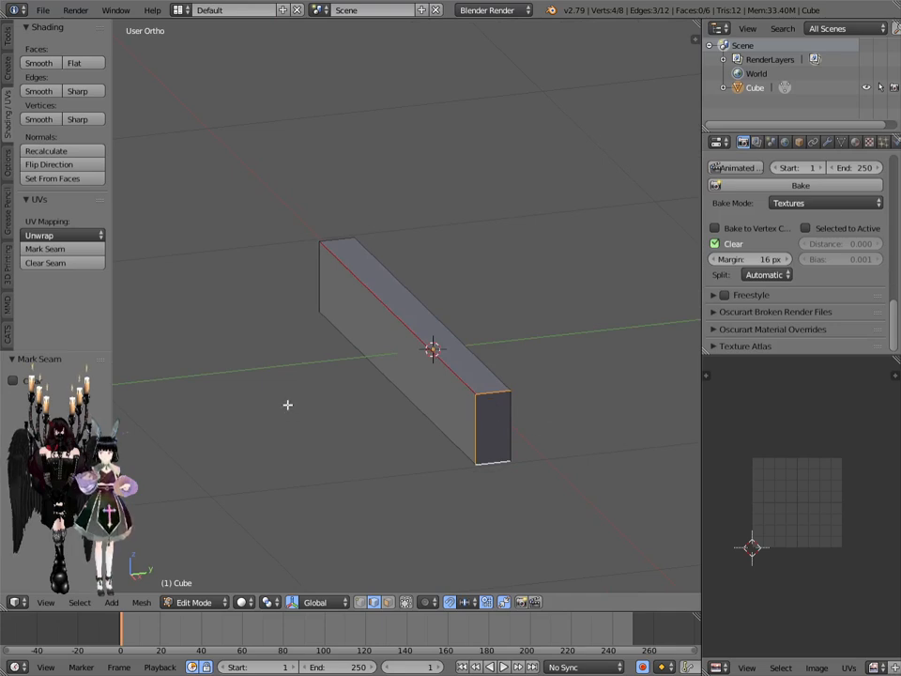
pyautogui.moveTo(279, 356); pyautogui.dragTo(396, 364, button='middle')
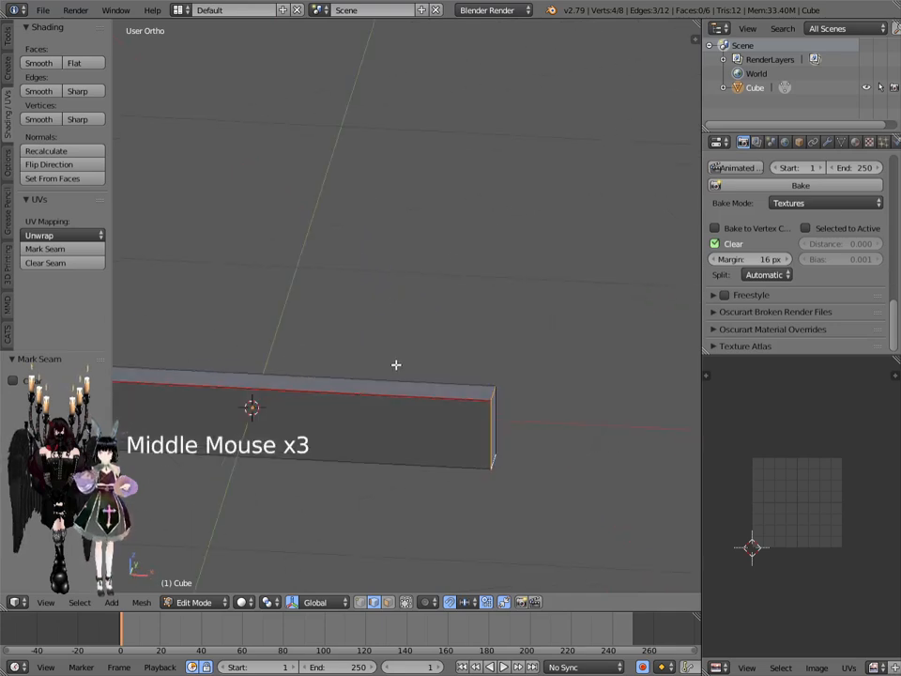
pyautogui.scroll(-2, 396, 364)
pyautogui.keyDown('shift'); pyautogui.moveTo(320, 408); pyautogui.dragTo(468, 366, button='middle'); pyautogui.keyUp('shift')
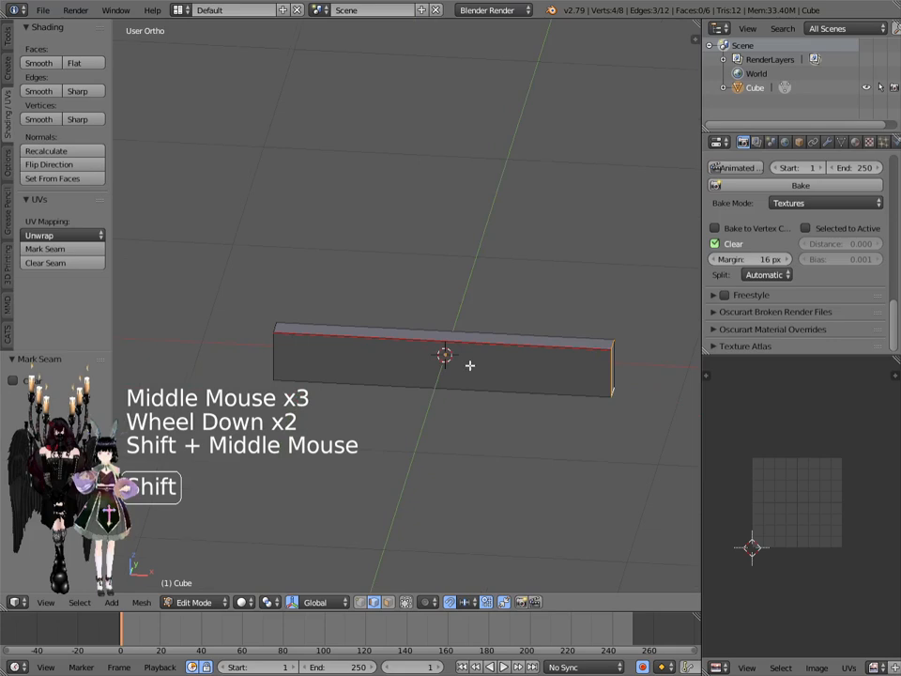
pyautogui.moveTo(334, 382); pyautogui.dragTo(458, 421, button='middle')
pyautogui.keyDown('shift'); pyautogui.rightClick(461, 475); pyautogui.keyUp('shift')
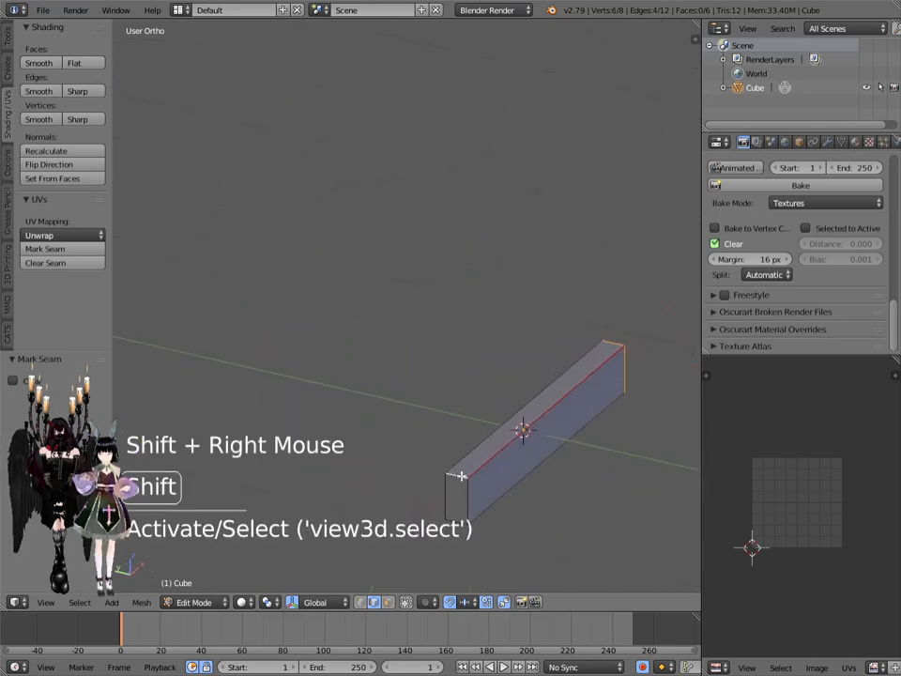
pyautogui.keyDown('shift'); pyautogui.rightClick(465, 505); pyautogui.keyUp('shift')
pyautogui.keyDown('shift'); pyautogui.rightClick(462, 516); pyautogui.keyUp('shift')
pyautogui.moveTo(543, 510); pyautogui.dragTo(498, 488, button='middle')
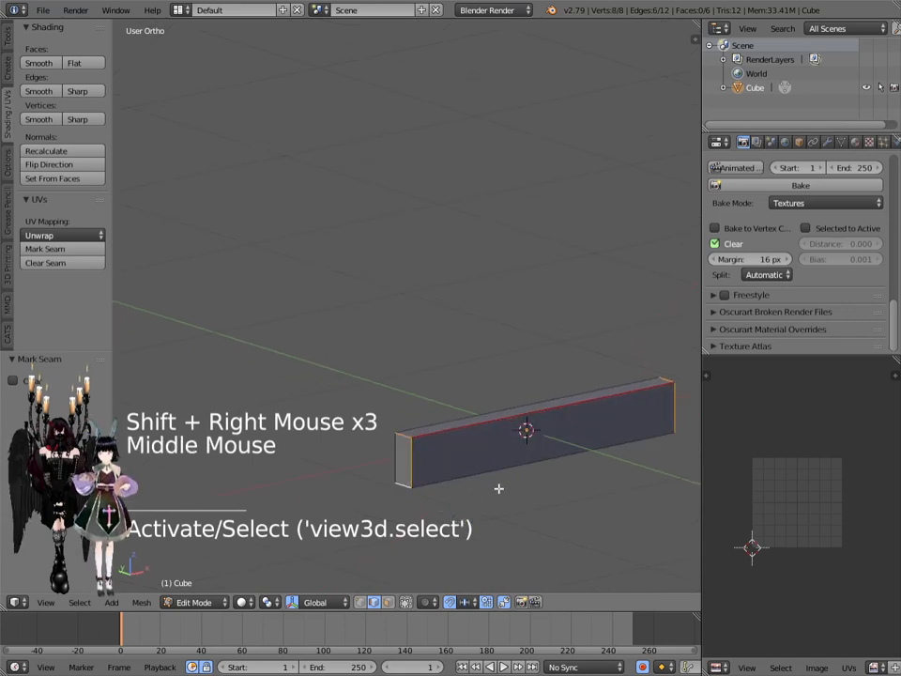
pyautogui.click(45, 249)
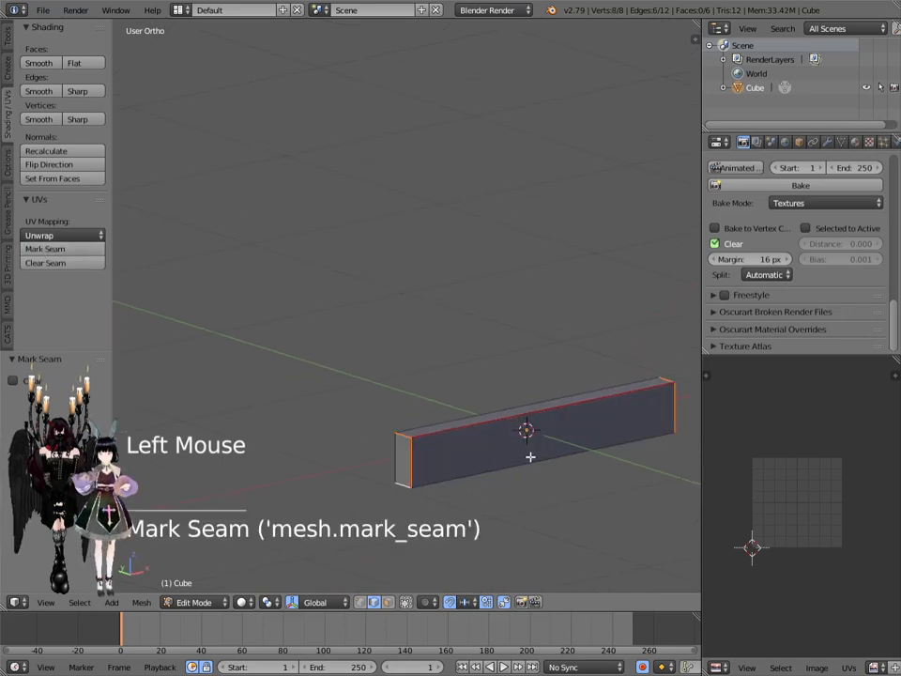
# Step: Select the whole bar and unwrap it along the marked seams
pyautogui.keyDown('shift'); pyautogui.moveTo(553, 446); pyautogui.dragTo(469, 335, button='middle'); pyautogui.keyUp('shift')
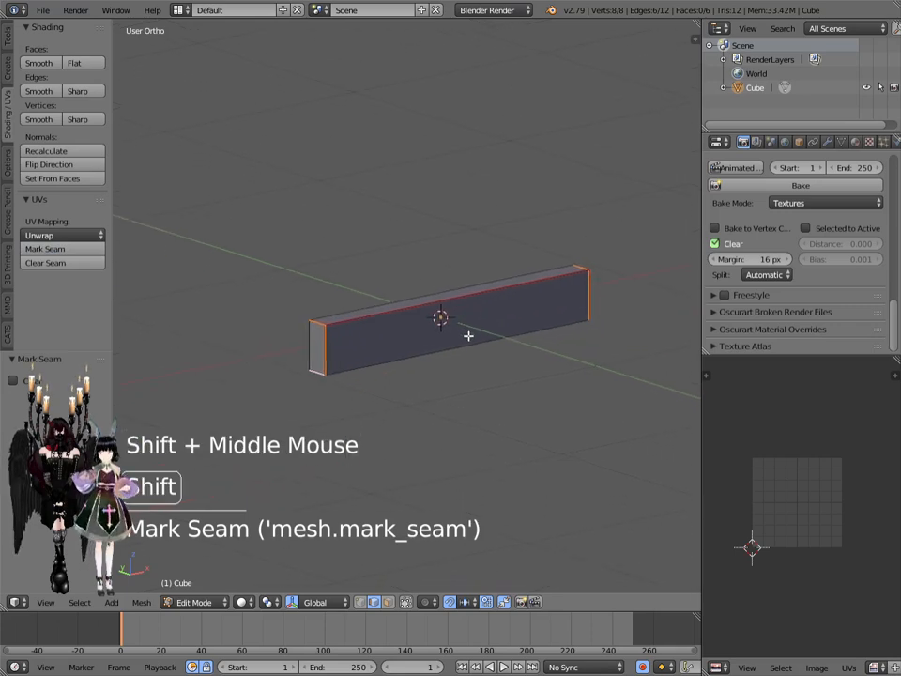
pyautogui.scroll(3, 329, 362)
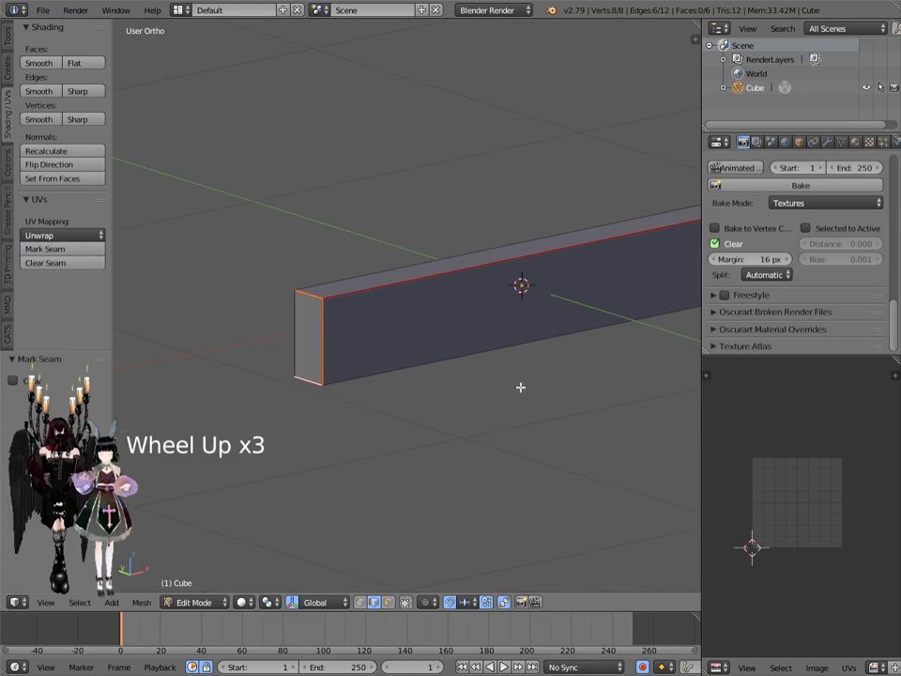
pyautogui.moveTo(567, 390); pyautogui.dragTo(473, 394, button='middle')
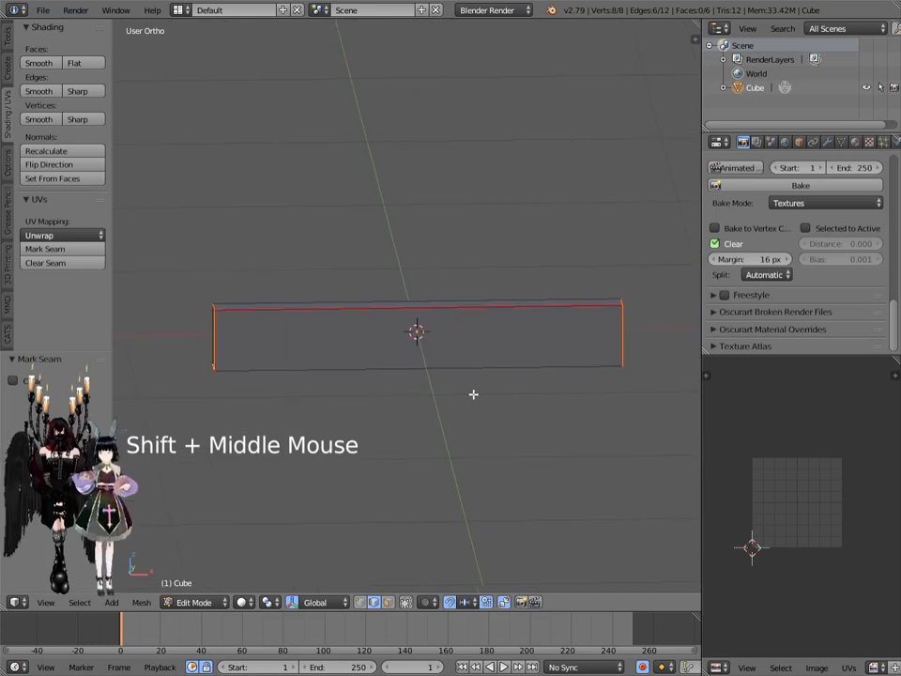
pyautogui.press('a')
pyautogui.press('a')
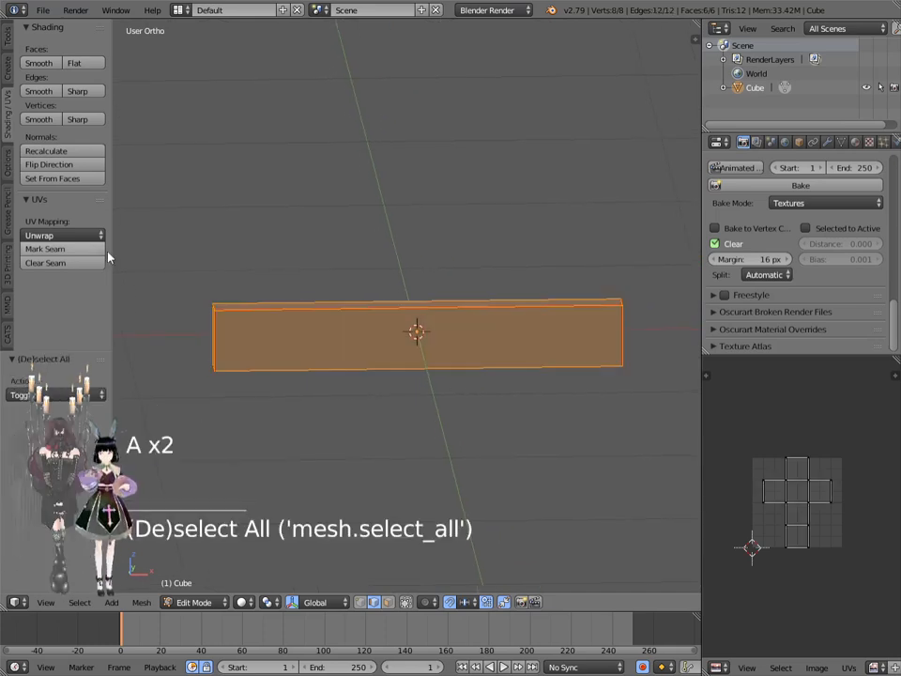
pyautogui.click(73, 235)
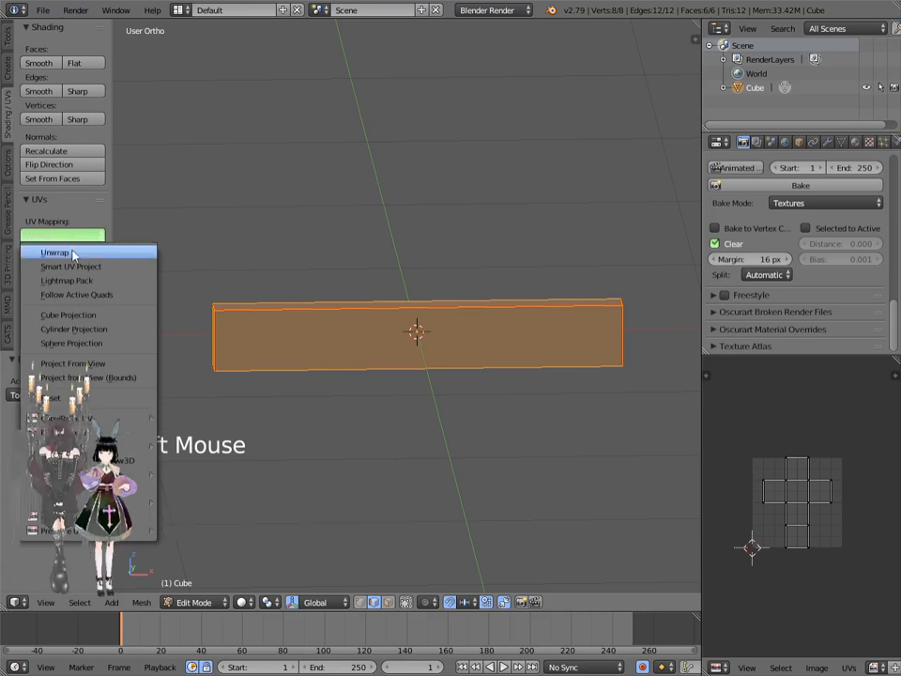
pyautogui.click(56, 253)
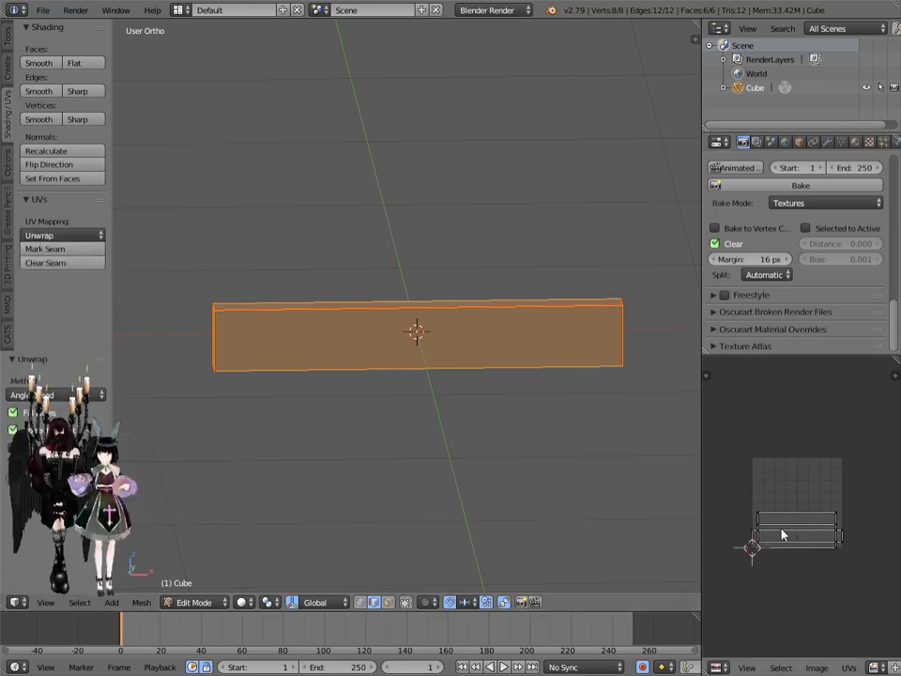
# Step: Widen the UV editor and move the entire UV layout up along Y toward the middle of the UV space
pyautogui.scroll(3, 782, 534)
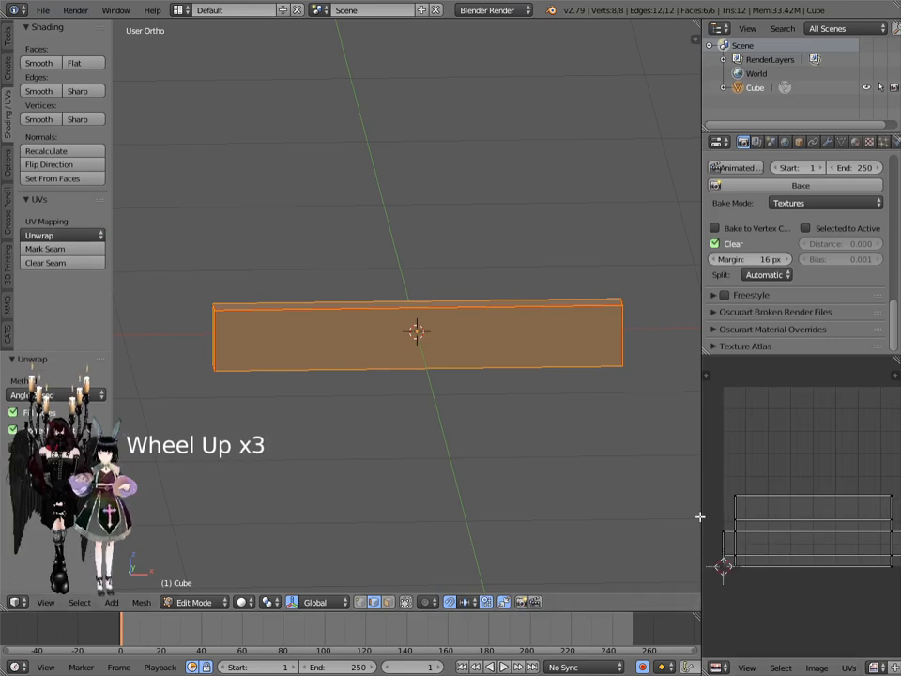
pyautogui.moveTo(702, 518); pyautogui.dragTo(614, 521)
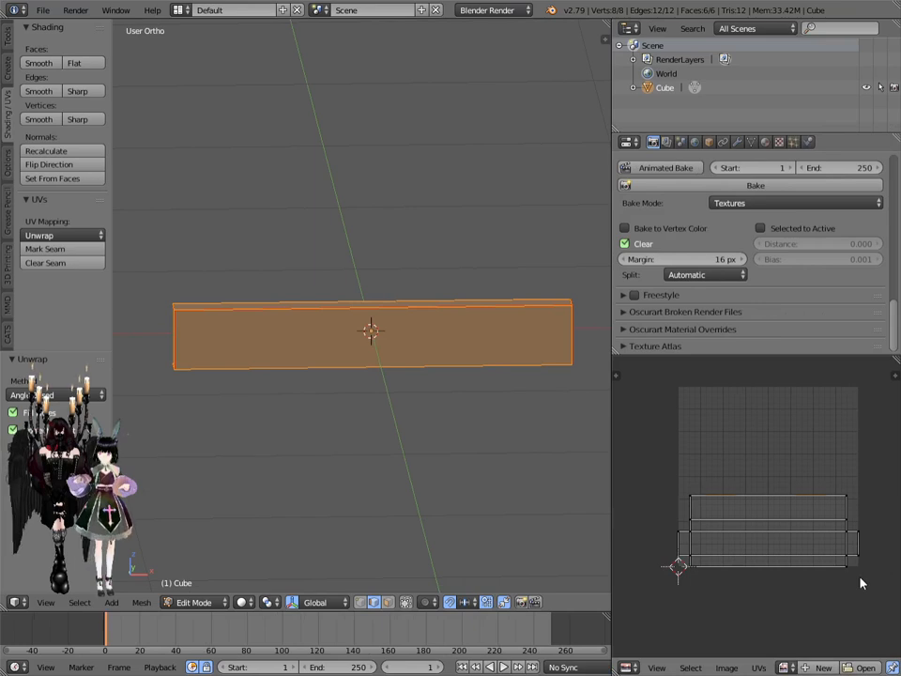
pyautogui.press('a')
pyautogui.press('g')
pyautogui.press('y')
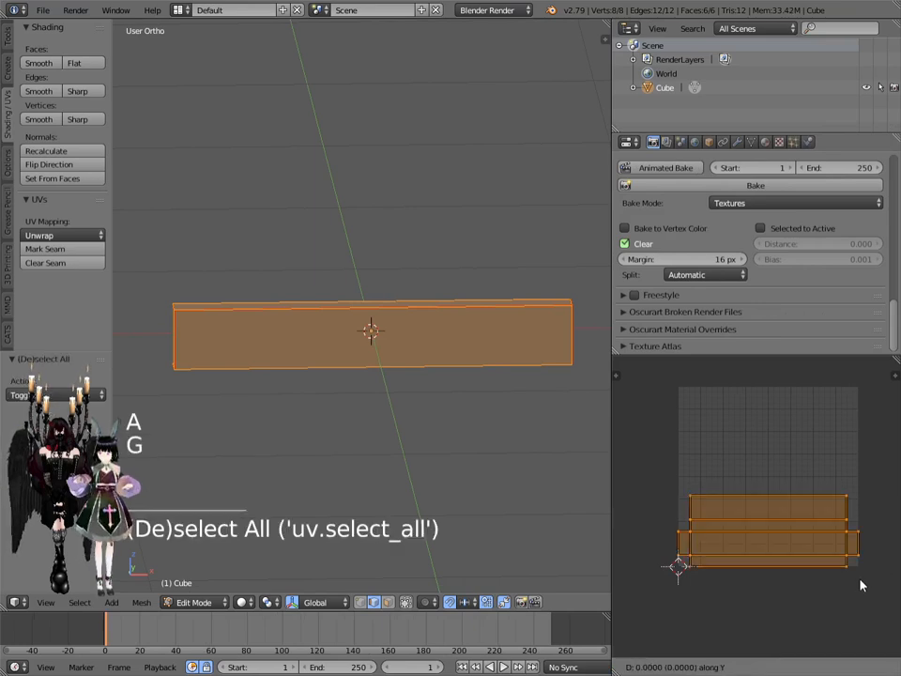
pyautogui.click(863, 528)
# Step: Create a blank 512 x 256 px image named "wood slat" for the UV layout
pyautogui.click(823, 669)
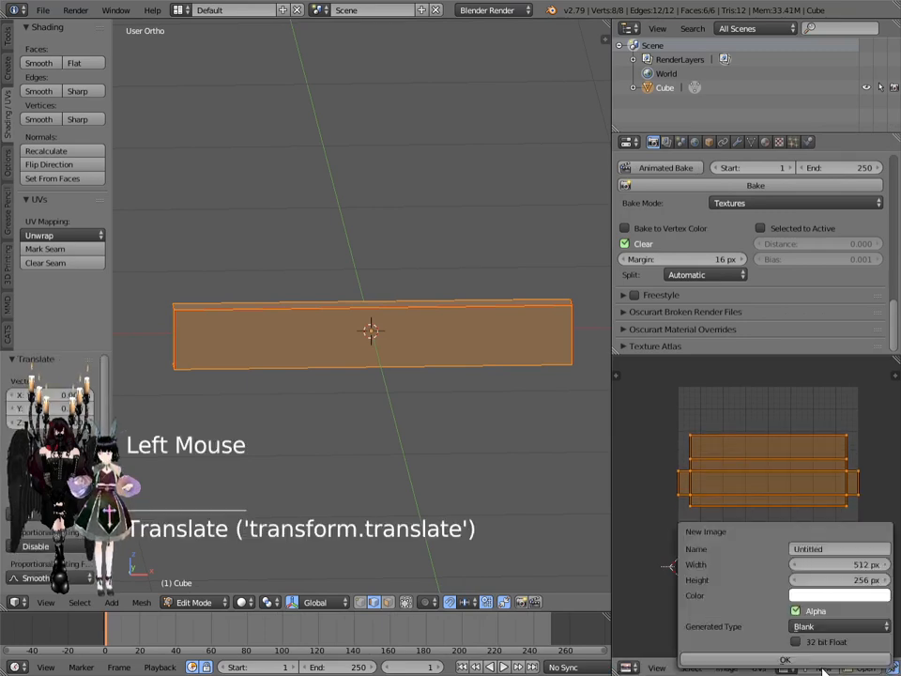
pyautogui.click(811, 550)
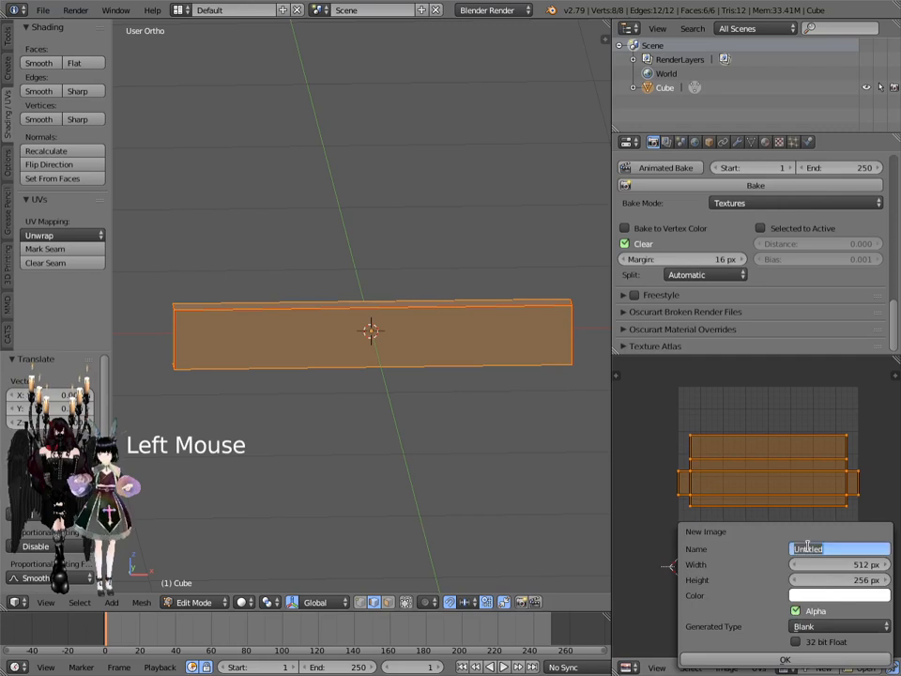
pyautogui.write('ood slat')
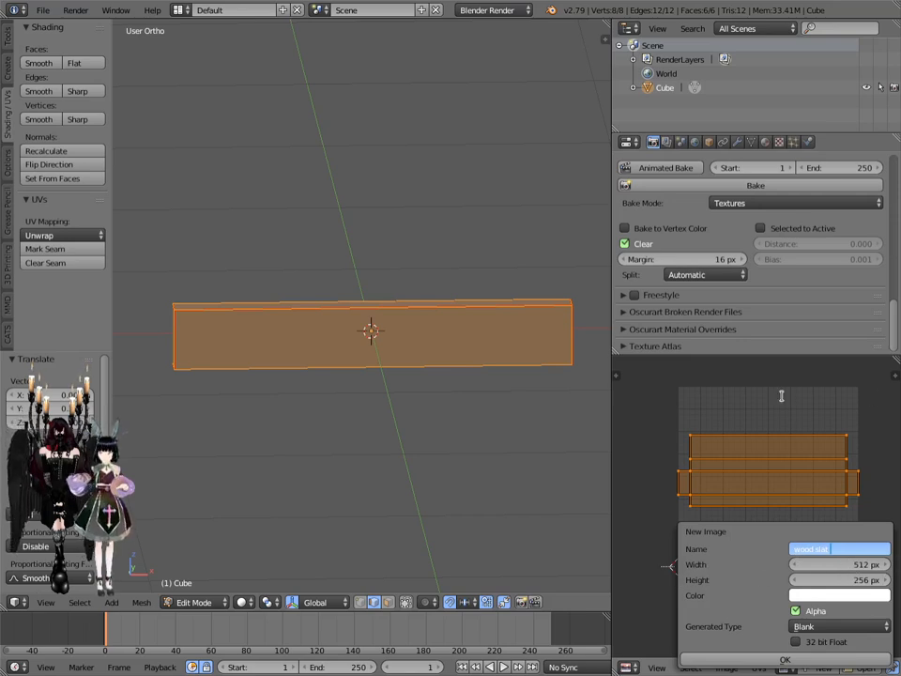
pyautogui.click(762, 660)
pyautogui.scroll(-2, 728, 481)
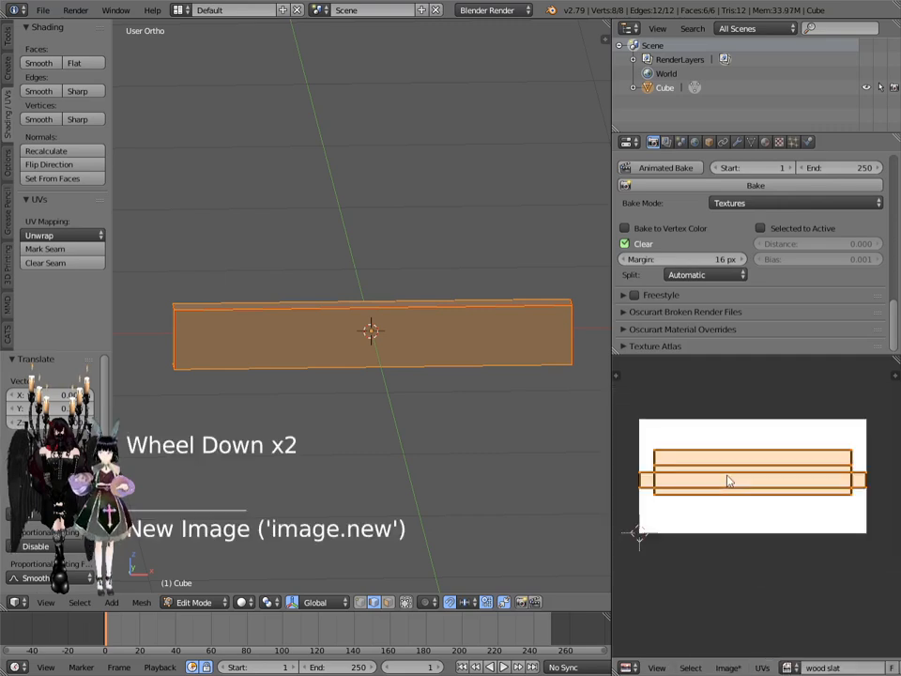
# Step: Stretch the UV layout vertically until it nearly fills the image's height, and shift it slightly down to centre it
pyautogui.click(763, 667)
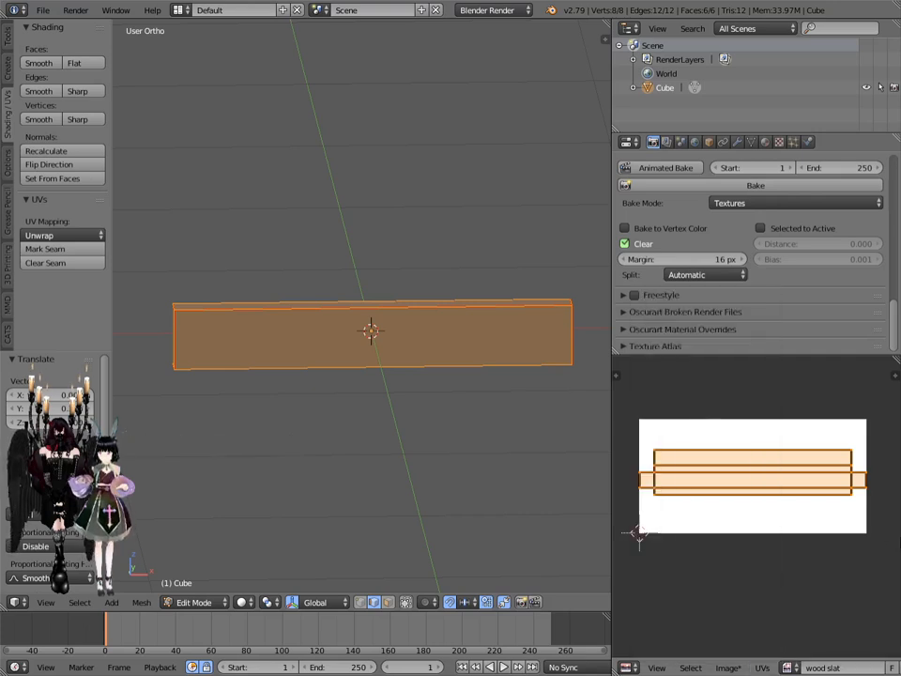
pyautogui.press('s')
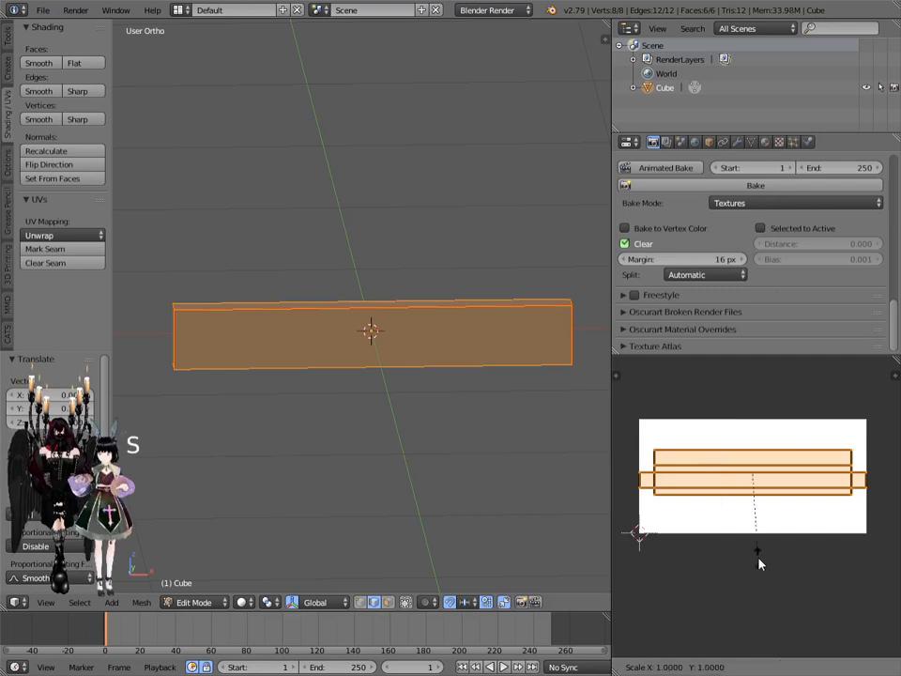
pyautogui.click(623, 377)
pyautogui.press('g')
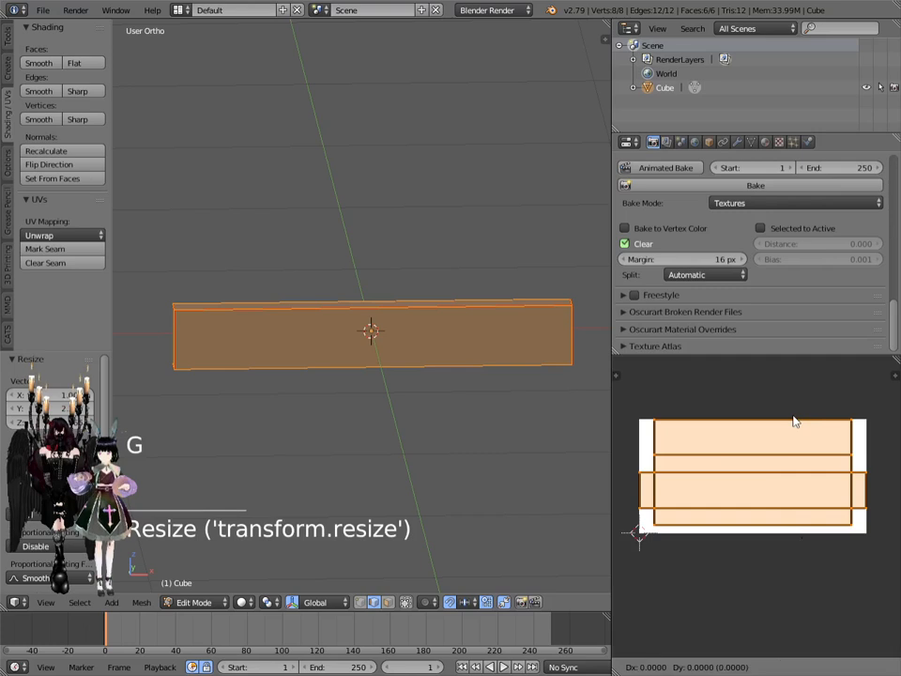
pyautogui.click(793, 422)
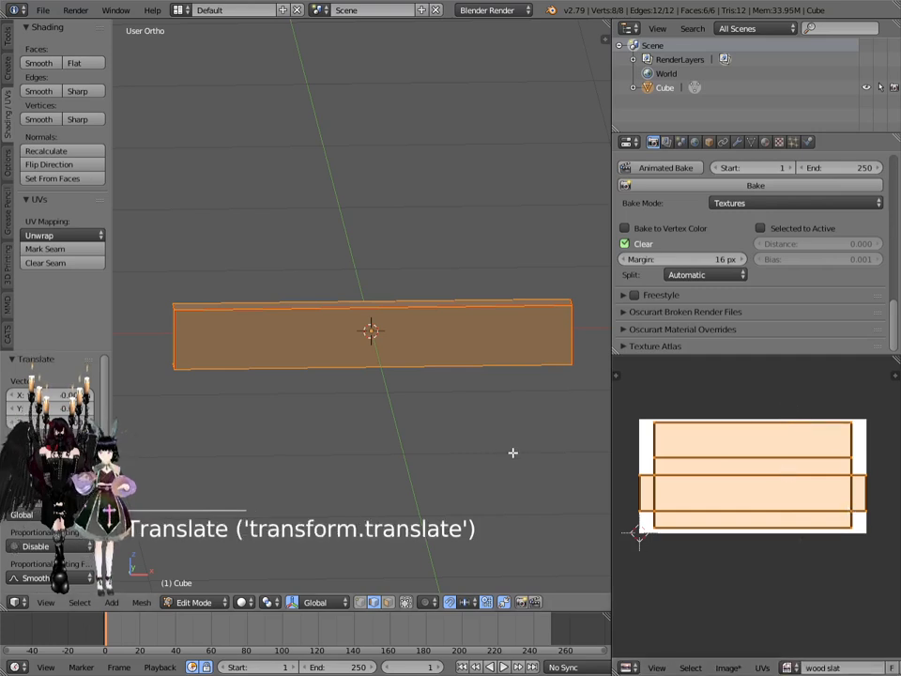
# Step: Adjust the width of the 3D view and add a new material to the bar
pyautogui.moveTo(610, 419); pyautogui.dragTo(724, 419)
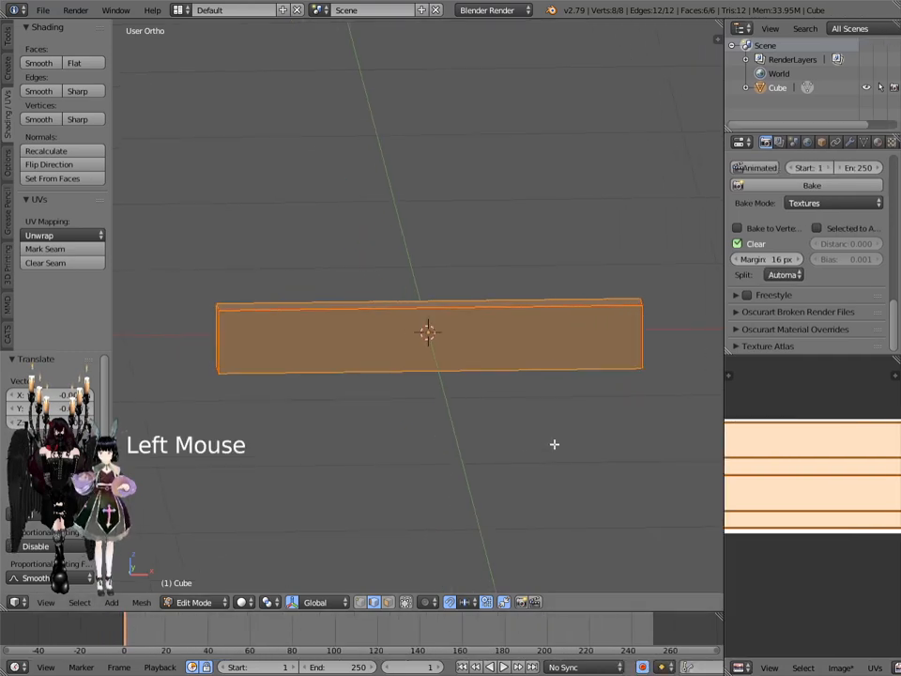
pyautogui.click(724, 311)
pyautogui.moveTo(724, 311); pyautogui.dragTo(669, 313)
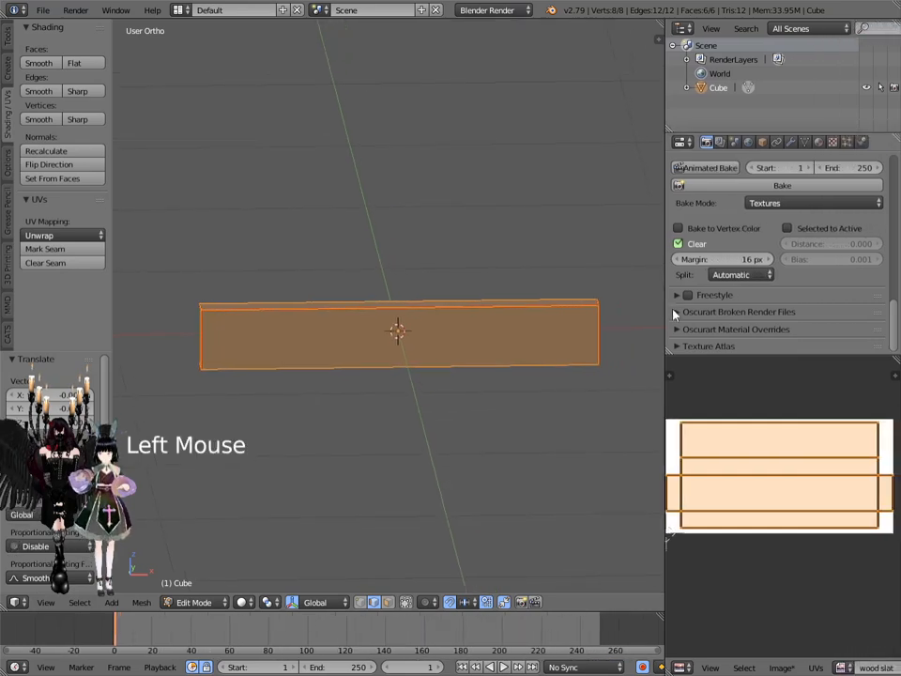
pyautogui.click(820, 141)
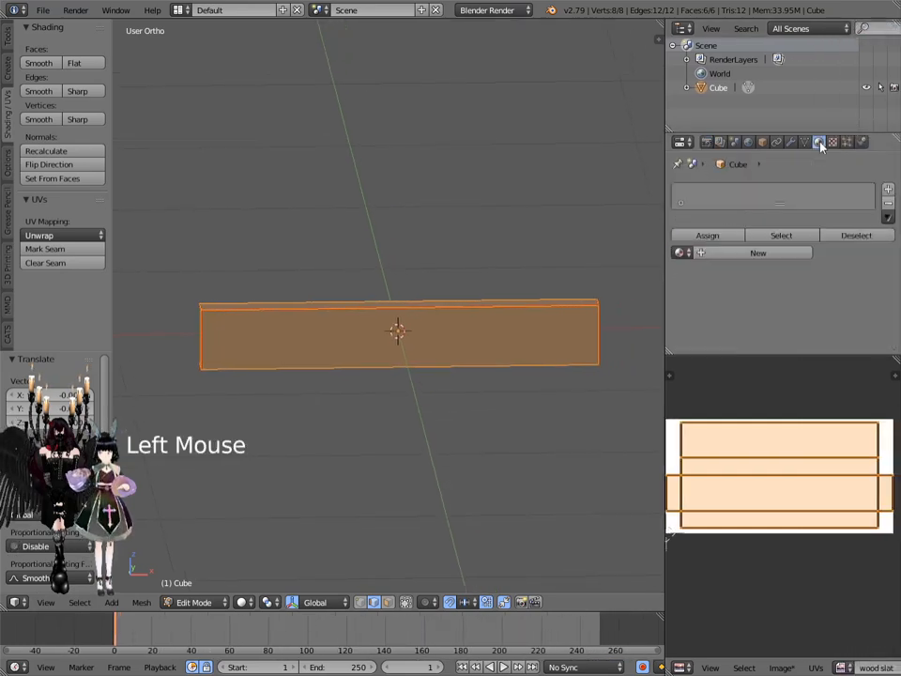
pyautogui.click(889, 191)
pyautogui.click(741, 253)
# Step: Rename the material "wood slat [00]" and assign it to all the bar's faces
pyautogui.click(739, 253)
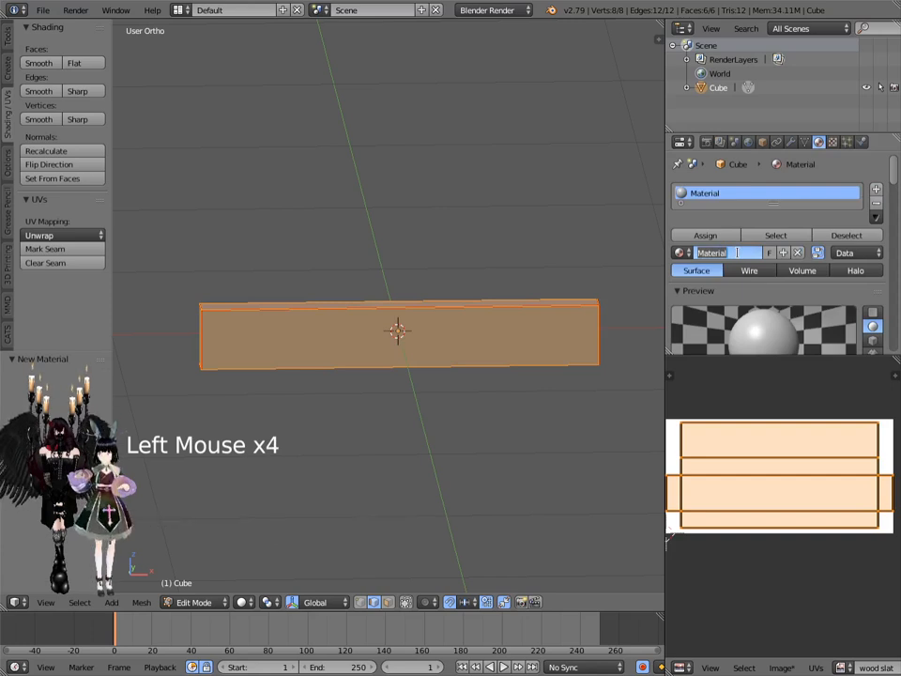
pyautogui.write('w')
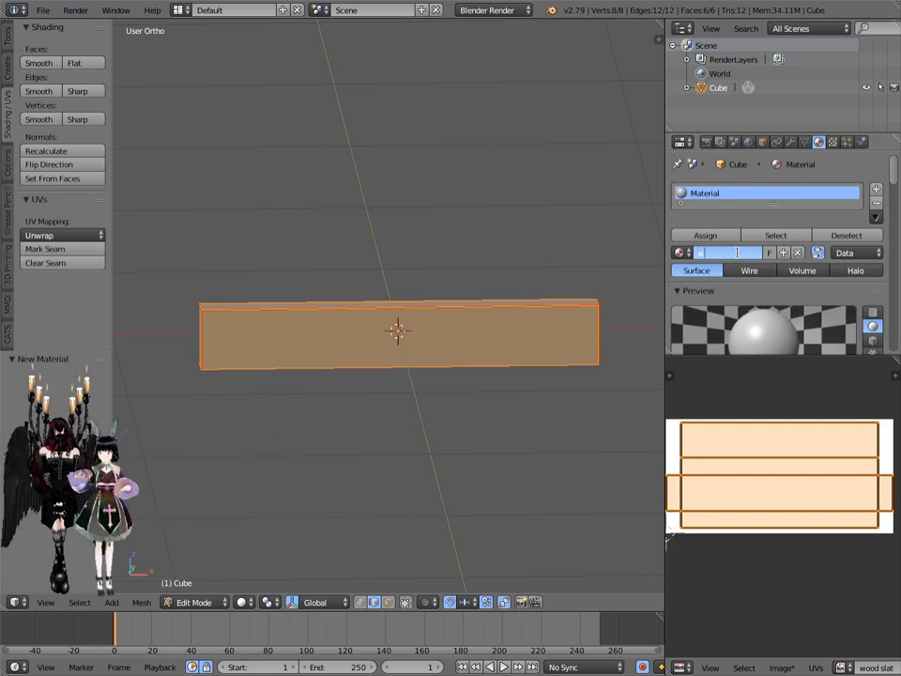
pyautogui.write('ood slat.001')
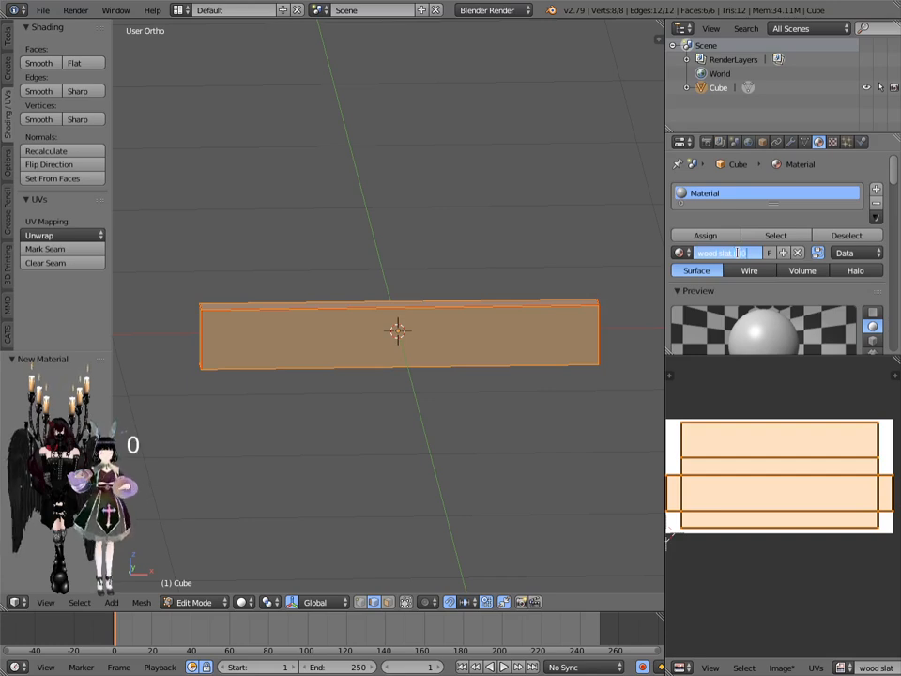
pyautogui.press('Return')
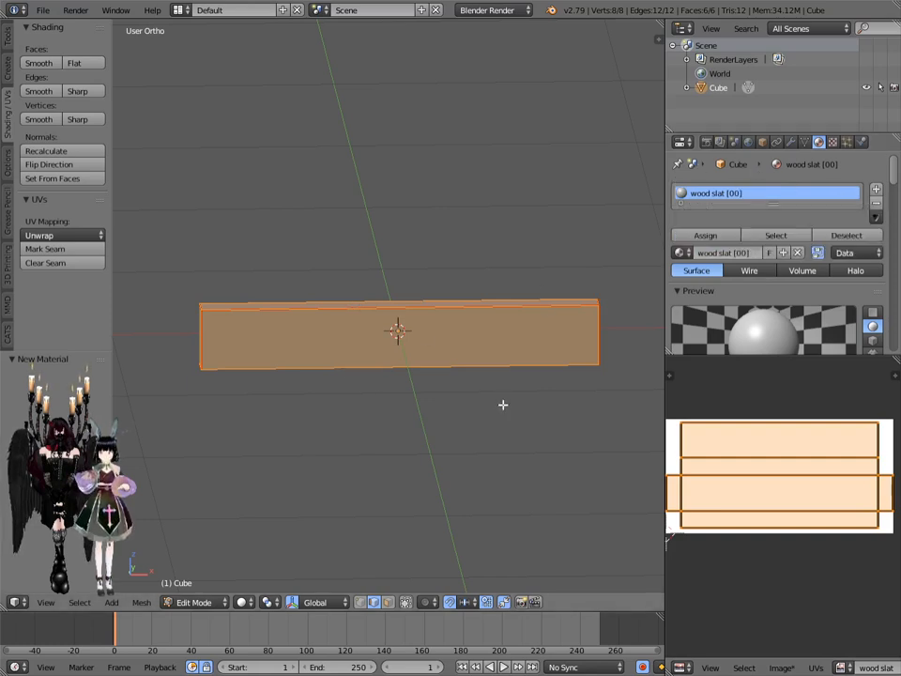
pyautogui.click(717, 237)
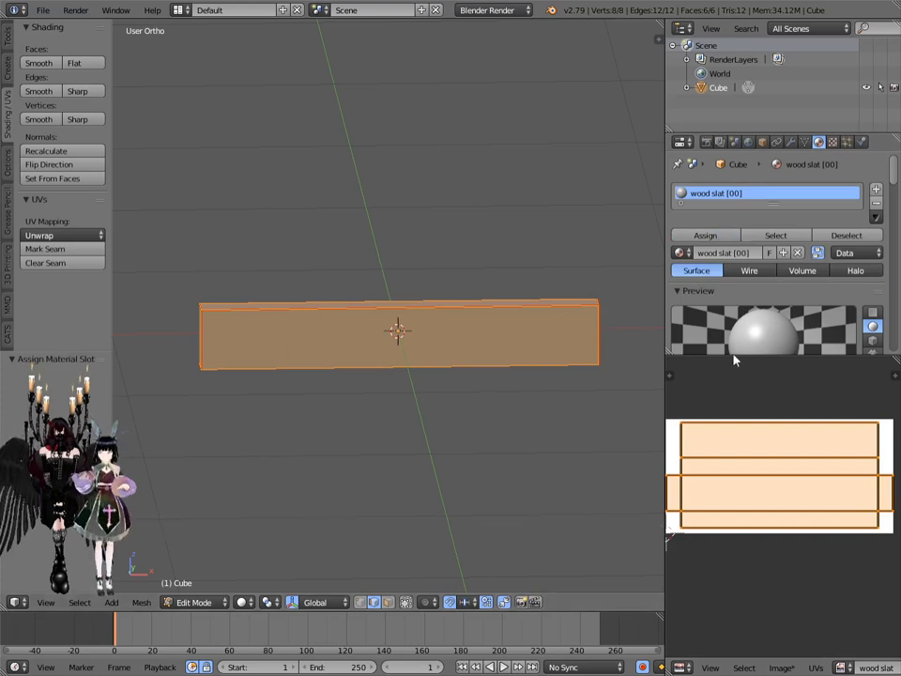
# Step: Add a new Image or Movie texture to the wood slat material
pyautogui.click(834, 147)
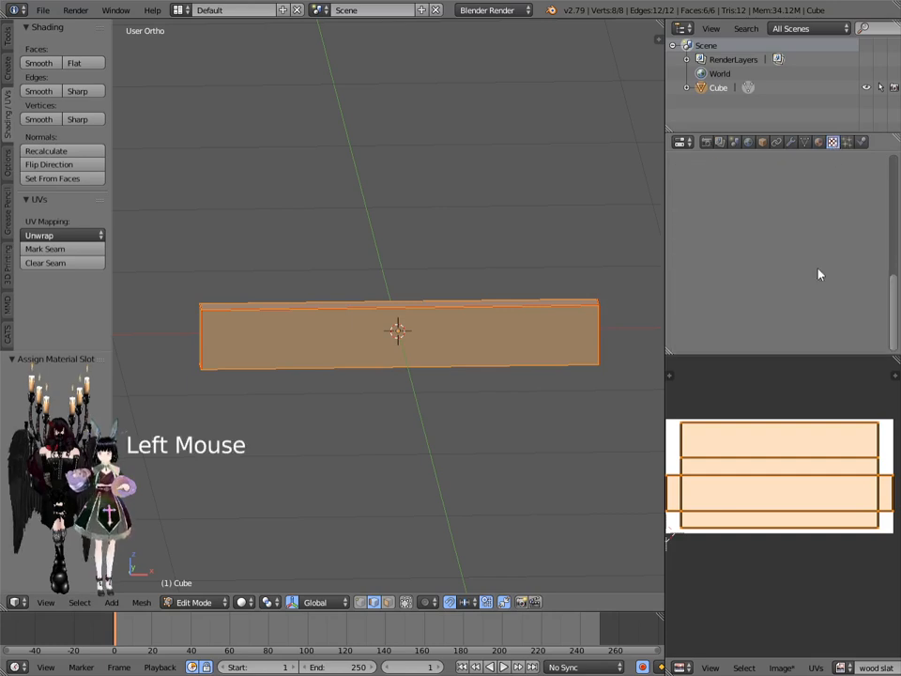
pyautogui.scroll(9, 819, 272)
pyautogui.click(817, 241)
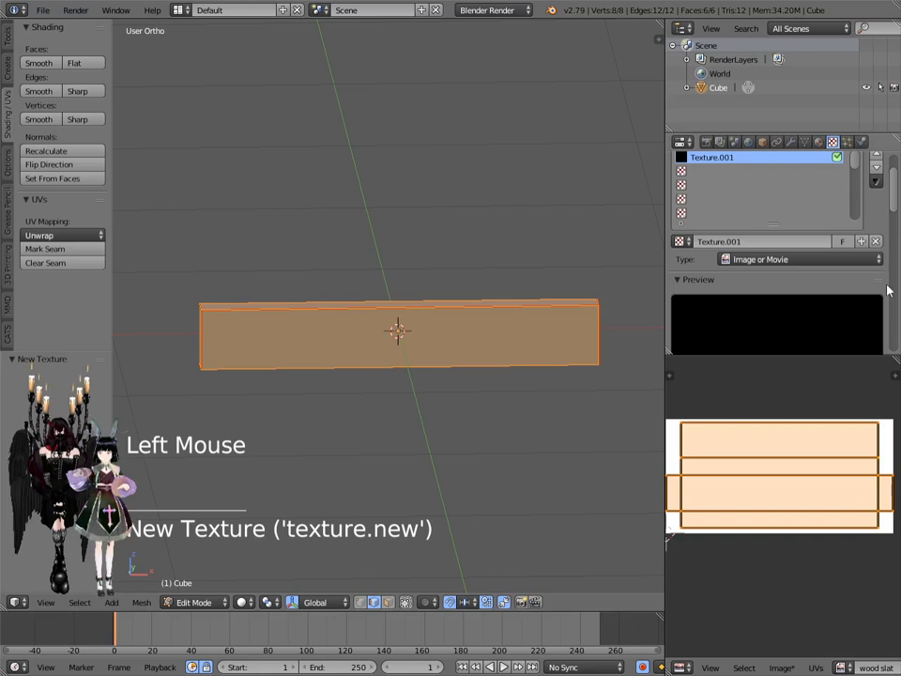
pyautogui.scroll(-7, 861, 308)
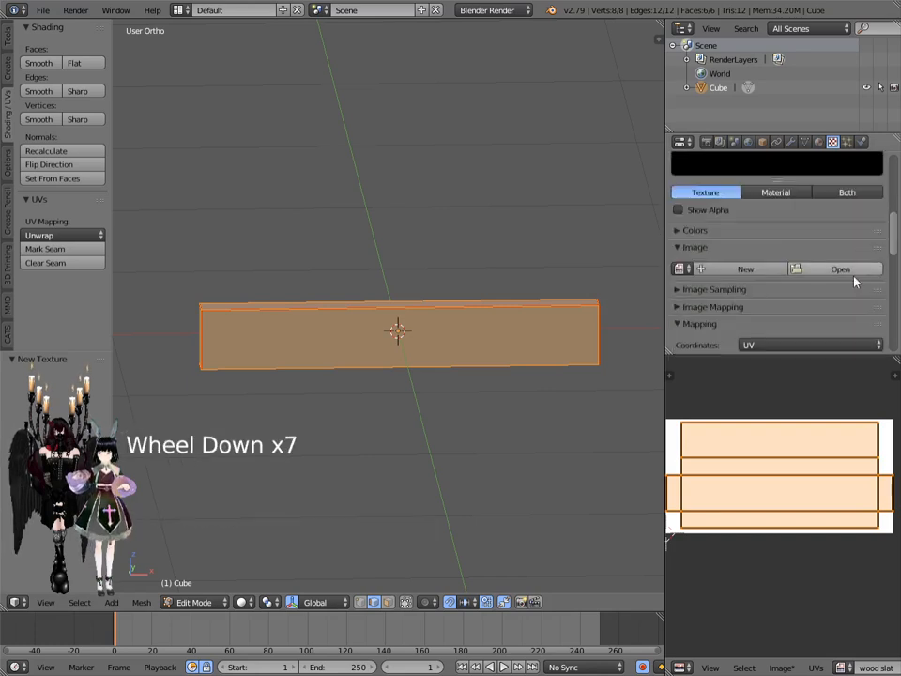
# Step: Load OIP3.jpg from the matcap downloads\wood textures folder as the texture's image, and bring up its mapping settings
pyautogui.click(854, 273)
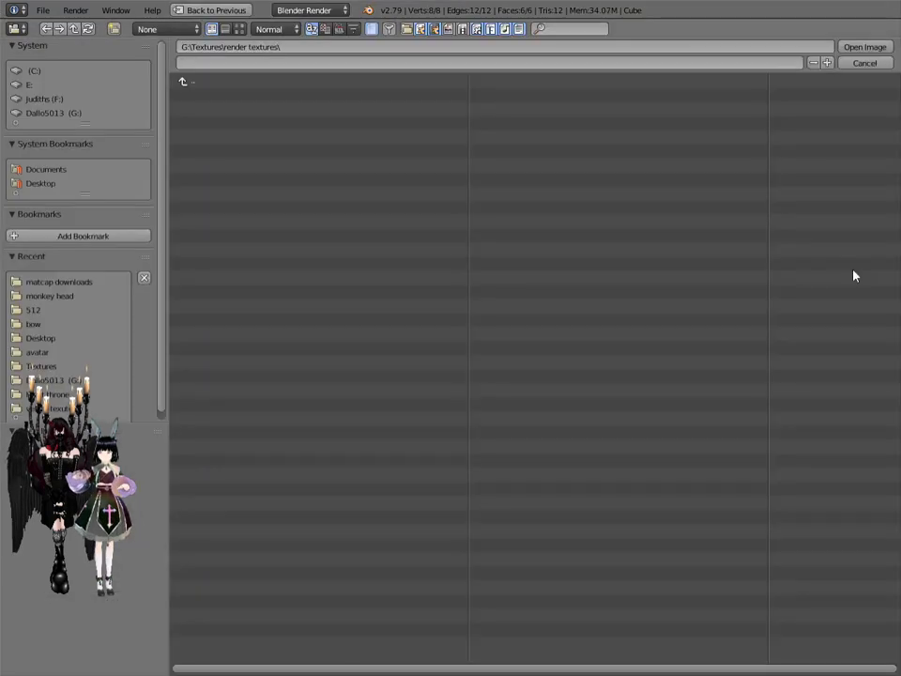
pyautogui.click(32, 310)
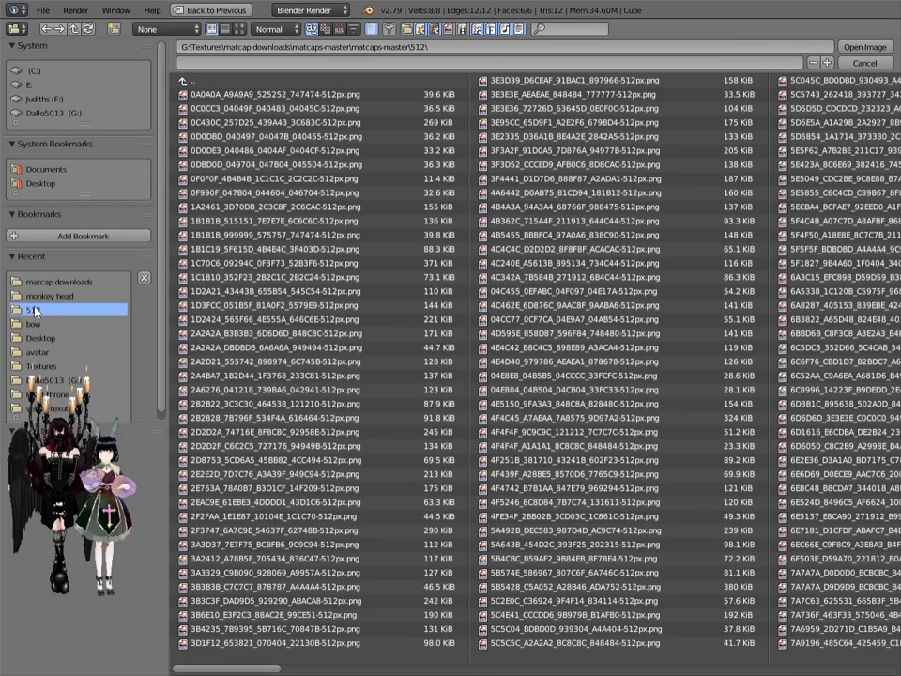
pyautogui.click(184, 83)
pyautogui.click(184, 82)
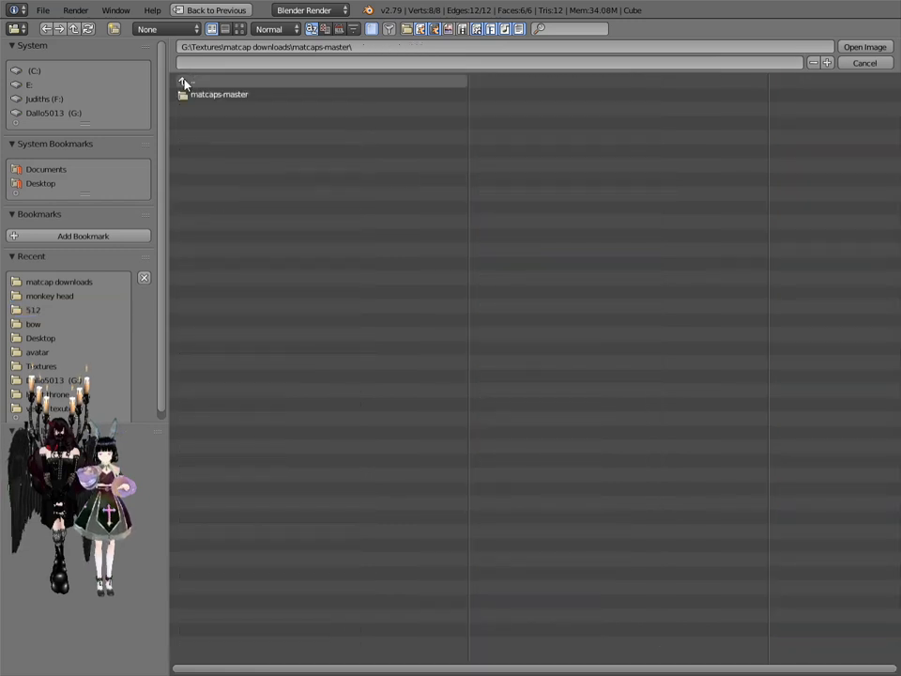
pyautogui.click(184, 83)
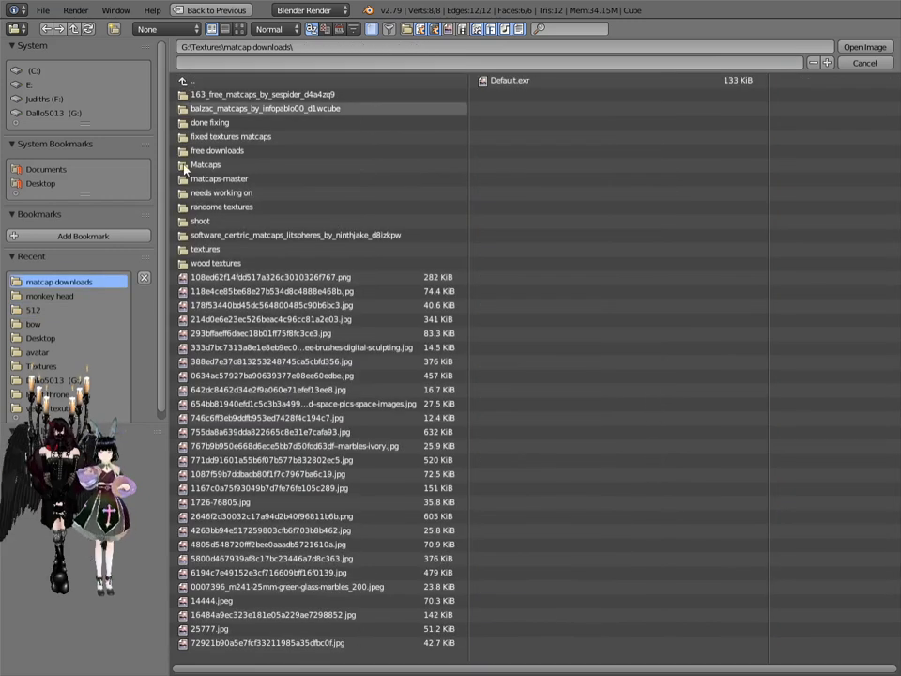
pyautogui.click(191, 264)
pyautogui.click(239, 29)
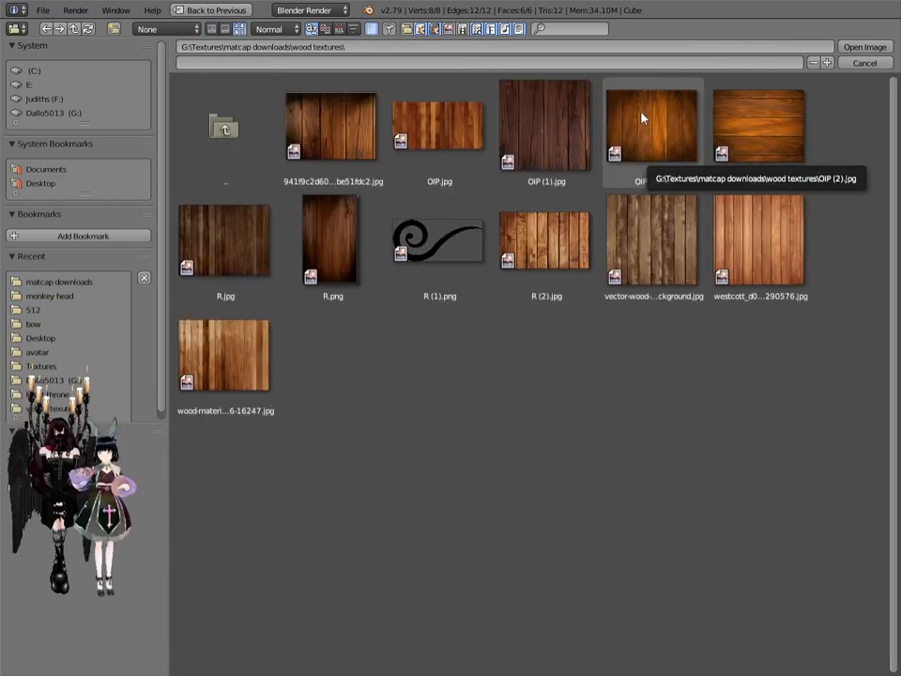
pyautogui.doubleClick(773, 132)
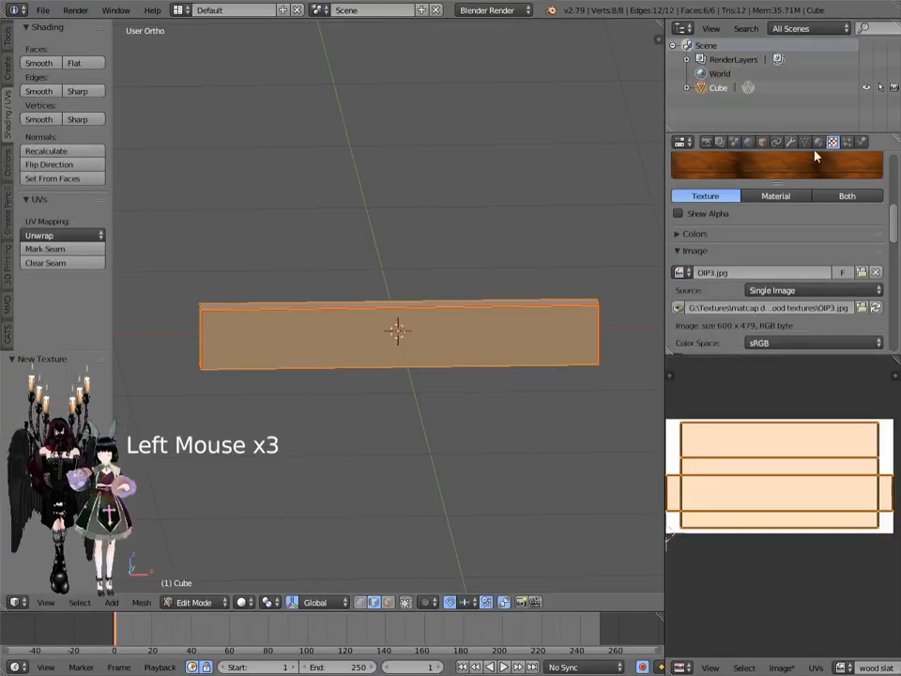
pyautogui.scroll(-3, 738, 277)
pyautogui.scroll(-3, 738, 274)
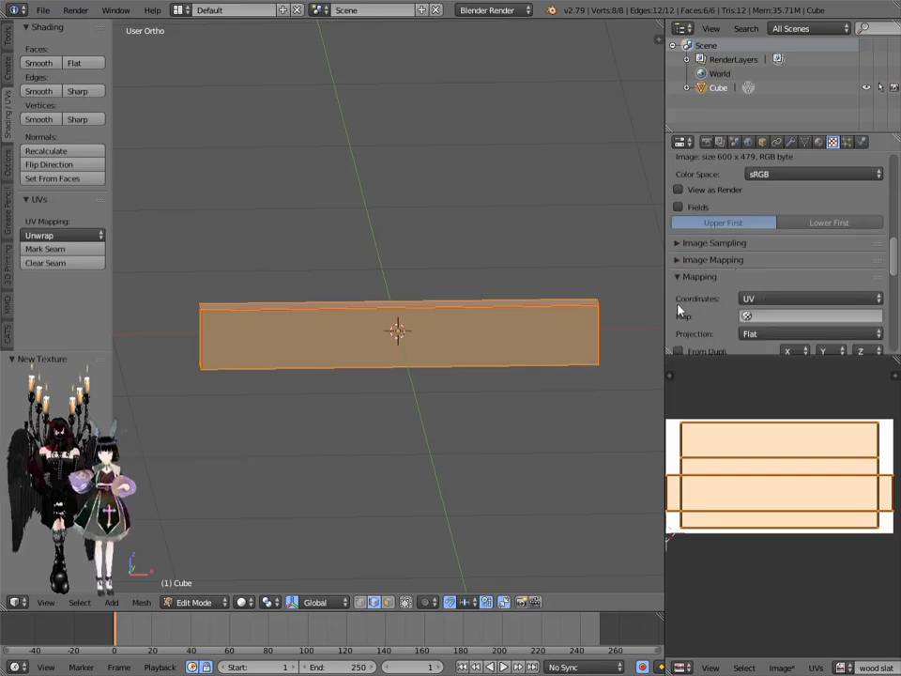
# Step: Set the texture's mapping coordinates to Normal and make the wood slat material shadeless
pyautogui.click(765, 300)
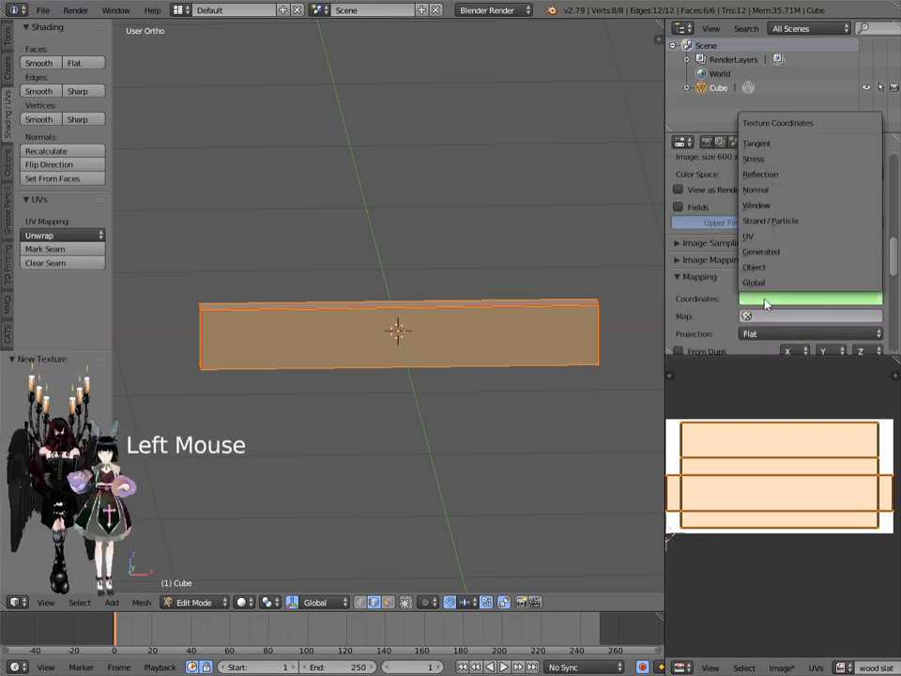
pyautogui.click(775, 191)
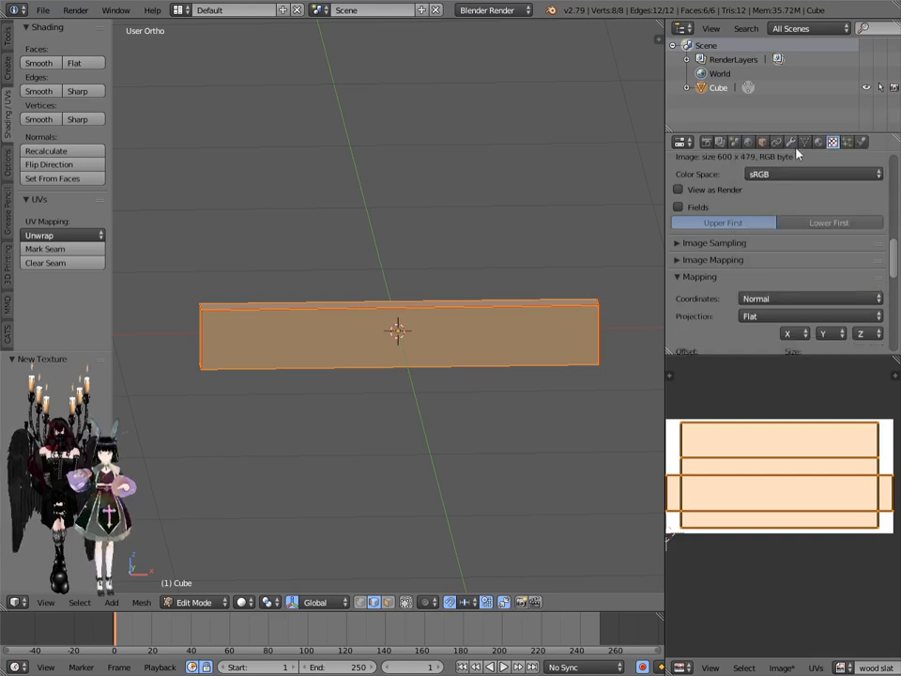
pyautogui.click(818, 142)
pyautogui.scroll(-10, 794, 305)
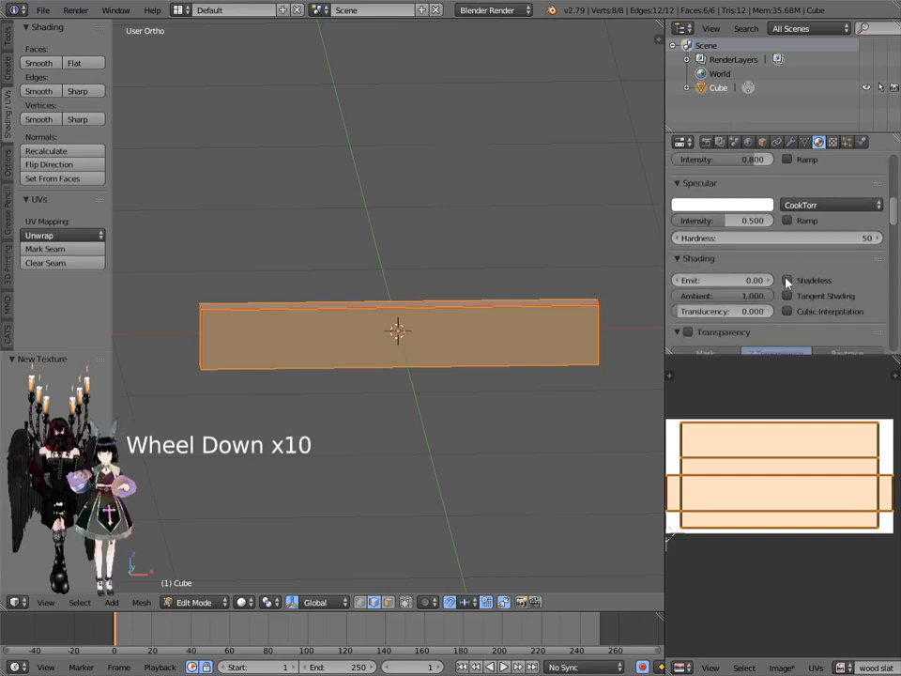
pyautogui.click(787, 280)
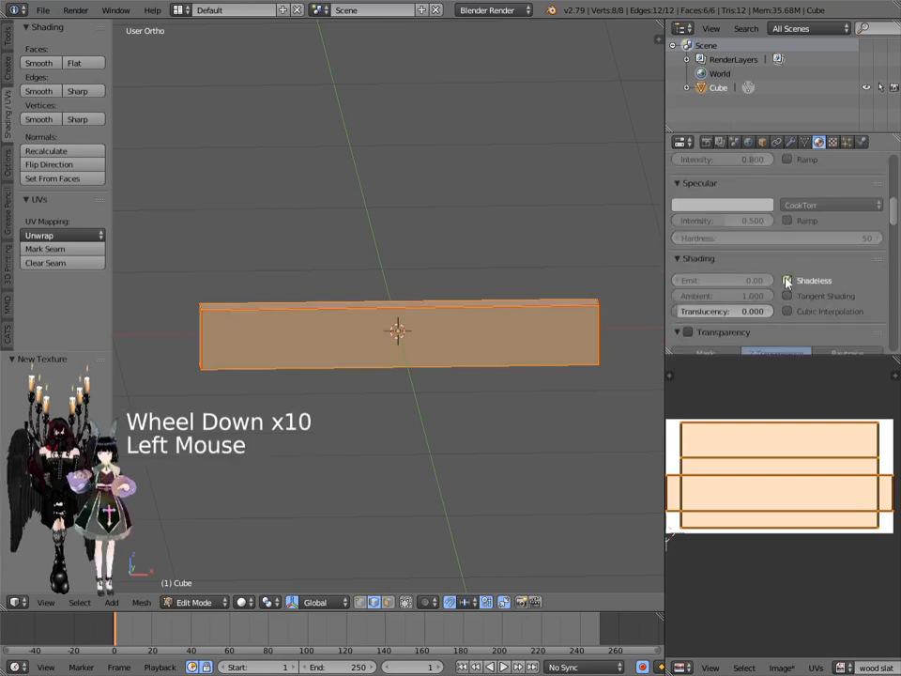
# Step: Display the bar in the 3D view with Material viewport shading
pyautogui.click(243, 602)
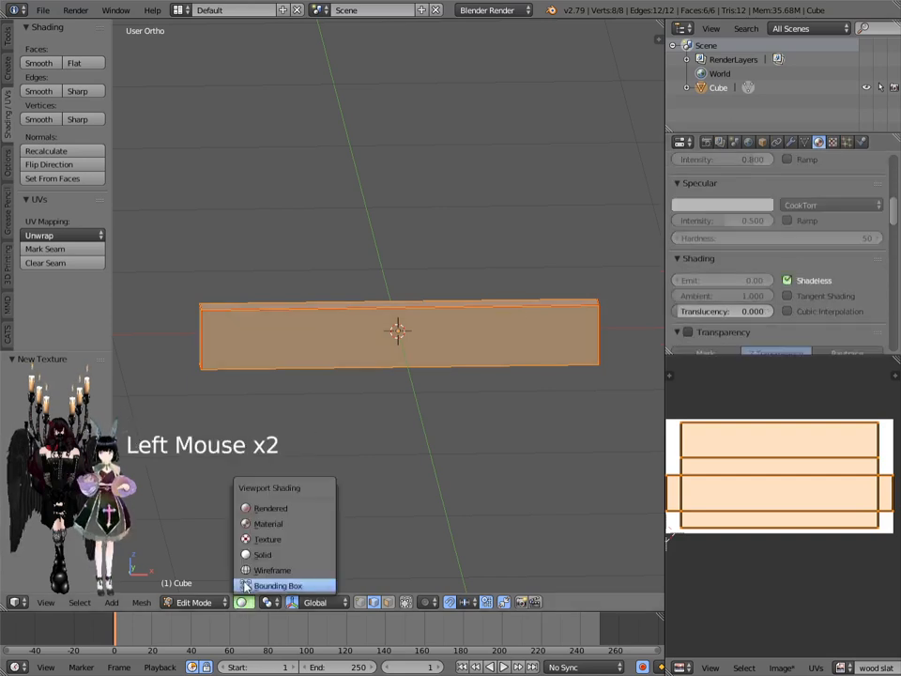
pyautogui.click(259, 524)
pyautogui.moveTo(449, 408)
pyautogui.mouseDown(button='middle')
pyautogui.moveTo(509, 424)
pyautogui.moveTo(427, 441)
pyautogui.moveTo(406, 421)
pyautogui.moveTo(439, 358)
pyautogui.moveTo(452, 291)
pyautogui.moveTo(509, 411)
pyautogui.moveTo(545, 421)
pyautogui.moveTo(507, 420)
pyautogui.mouseUp(button='middle')
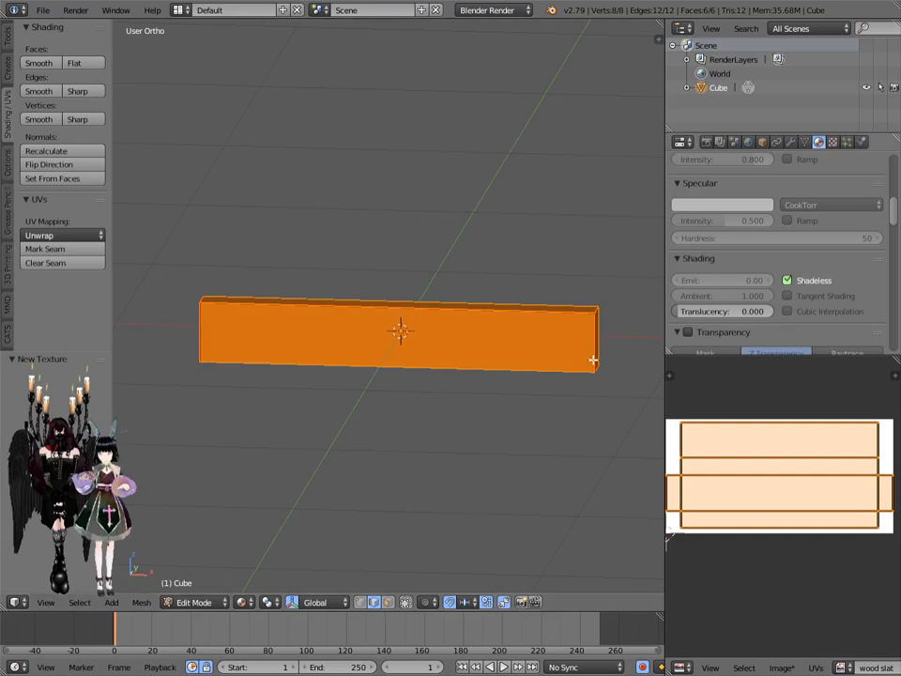
# Step: Bake the bar onto its unwrapped image using the Textures bake mode
pyautogui.click(707, 142)
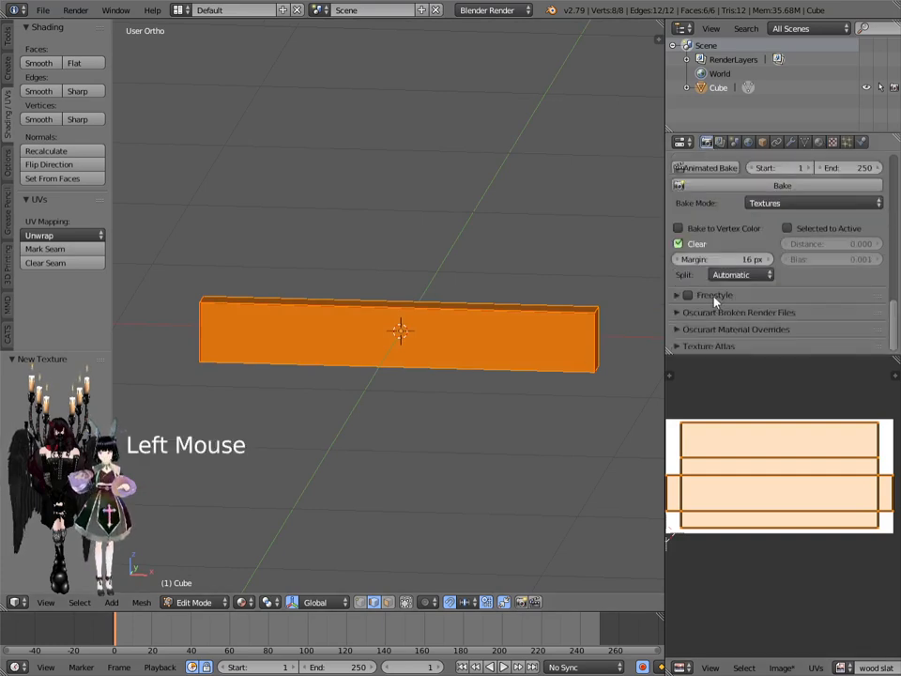
pyautogui.scroll(-6, 715, 301)
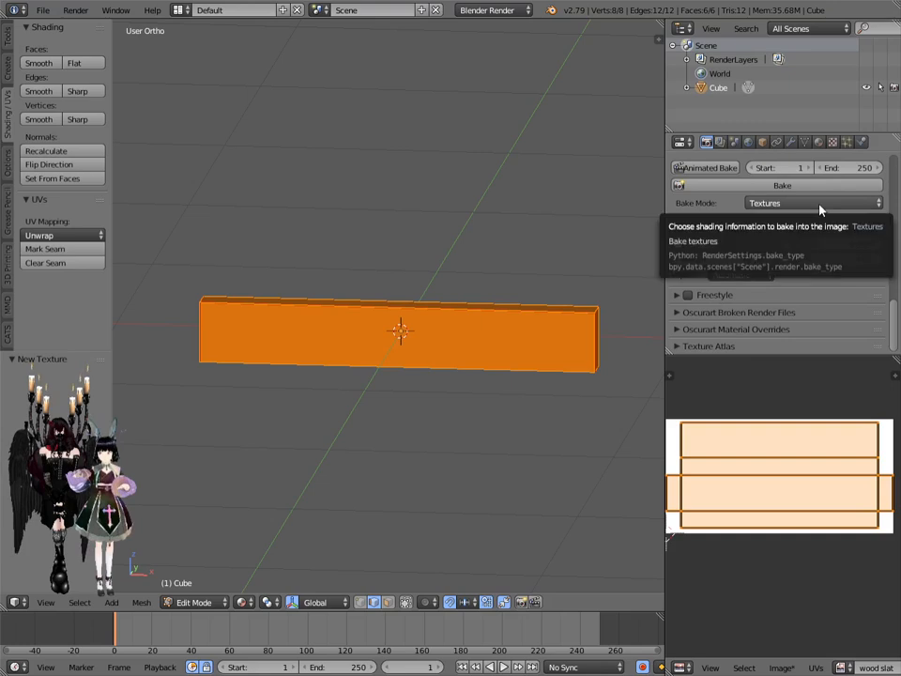
pyautogui.click(721, 187)
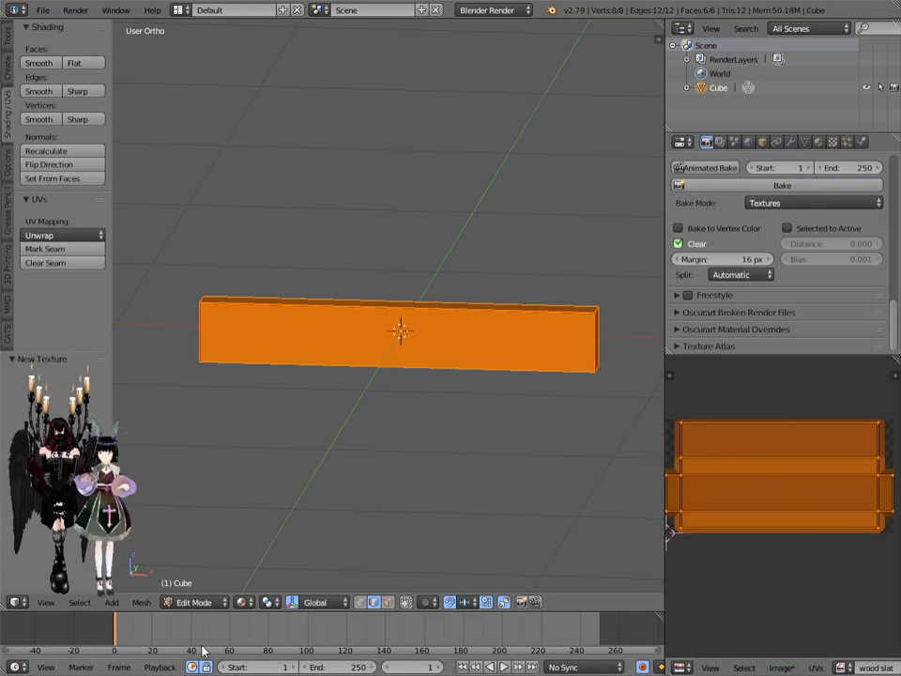
# Step: Return the bar to Object Mode and set the texture's mapping coordinates to Generated
pyautogui.click(191, 604)
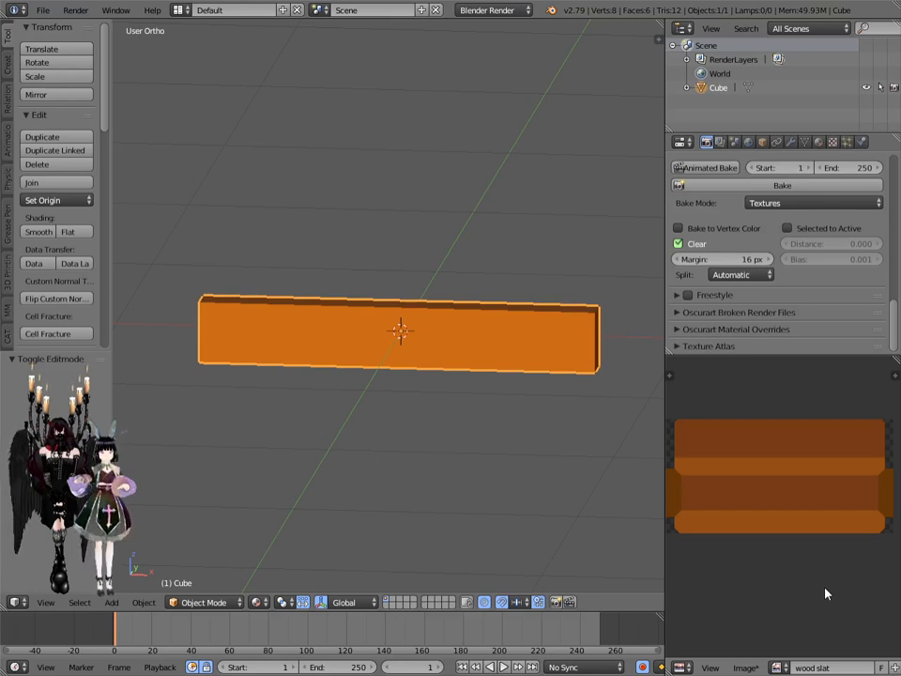
pyautogui.click(831, 142)
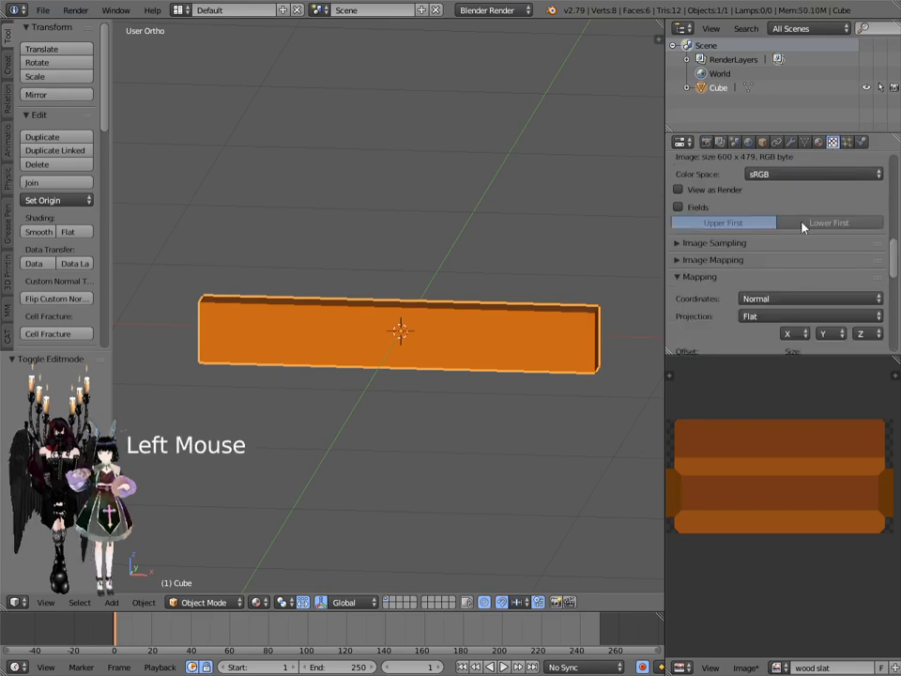
pyautogui.click(778, 298)
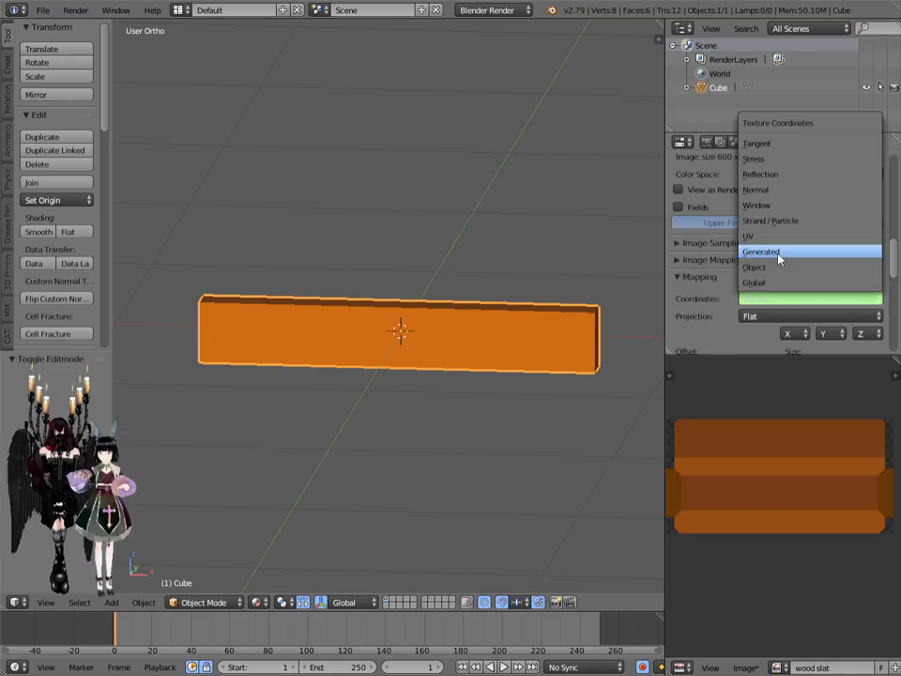
pyautogui.click(779, 254)
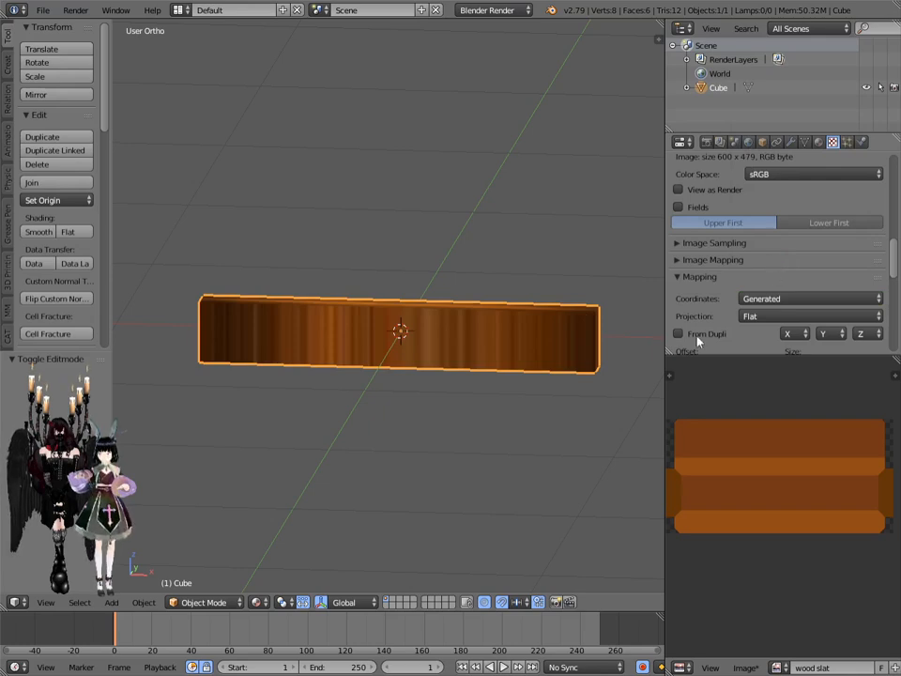
pyautogui.moveTo(406, 352); pyautogui.dragTo(418, 324, button='middle')
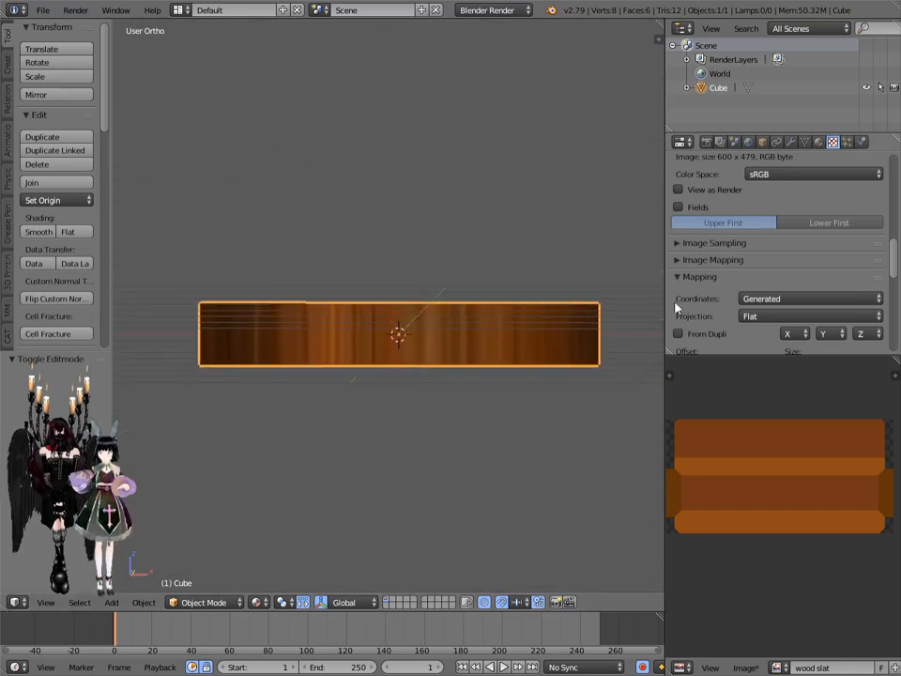
# Step: Set the texture's mapping projection to Cube and enable From Dupli
pyautogui.click(772, 319)
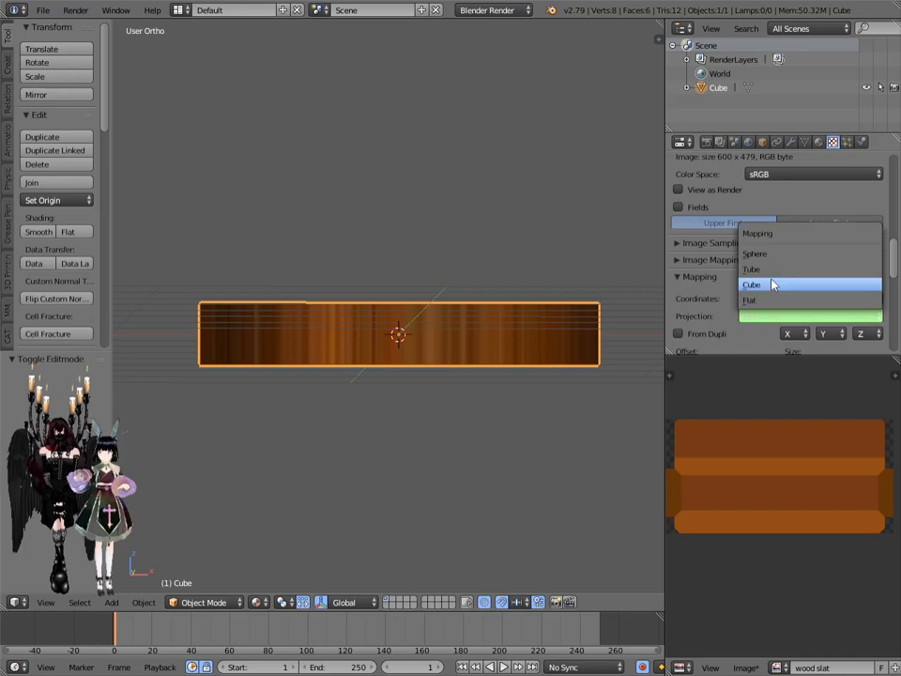
pyautogui.click(774, 284)
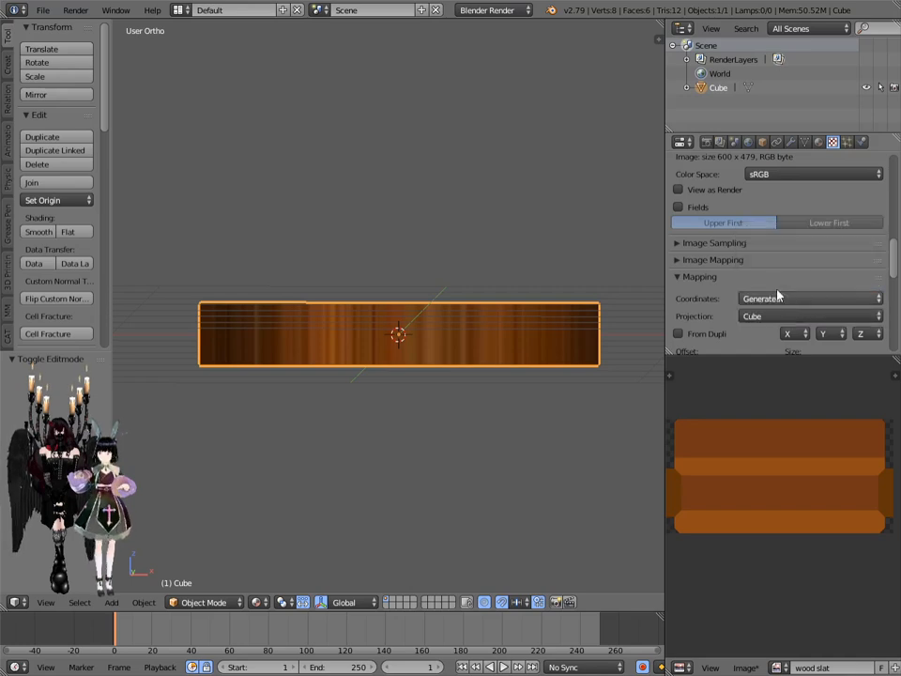
pyautogui.click(678, 336)
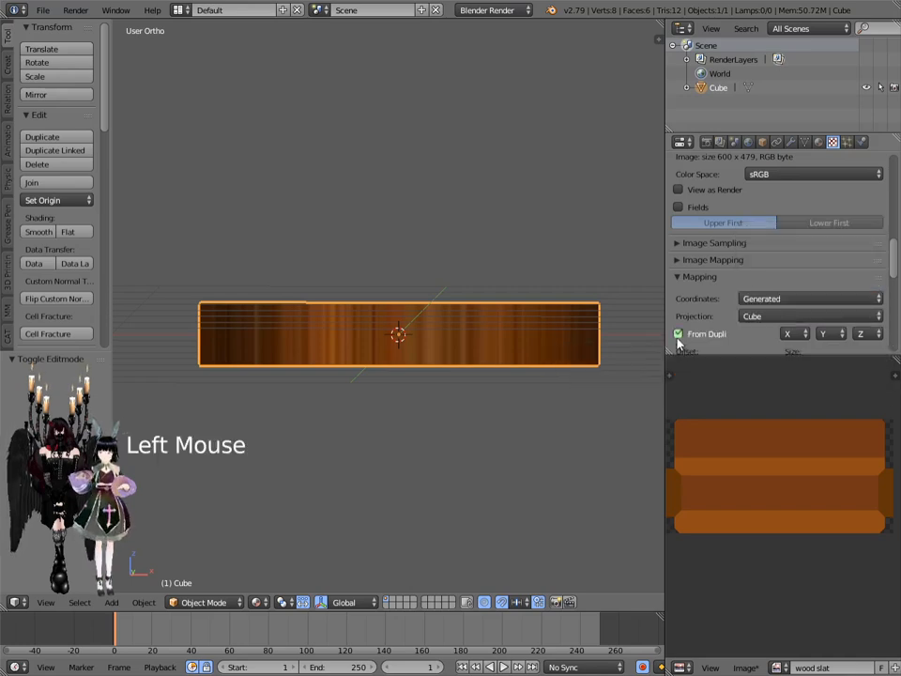
pyautogui.click(832, 334)
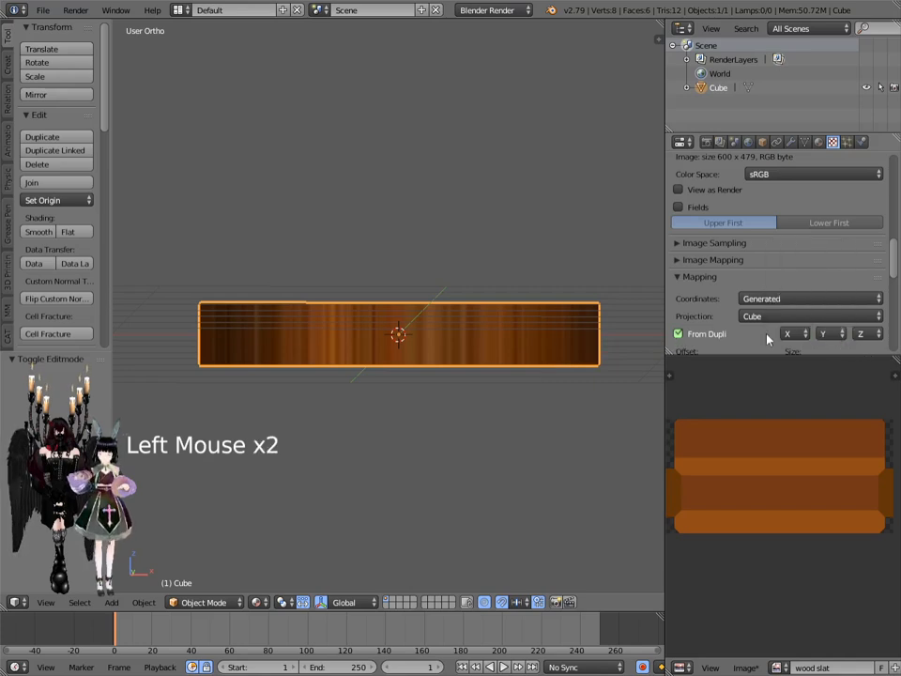
# Step: Set the wood texture's mapping coordinates to UV
pyautogui.scroll(-4, 767, 339)
pyautogui.scroll(1, 768, 339)
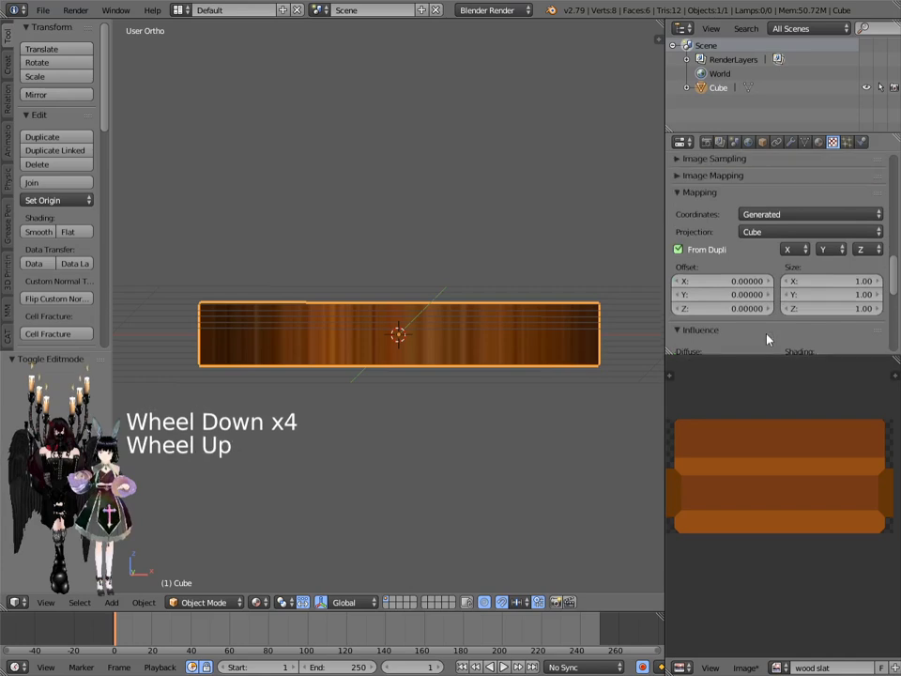
pyautogui.scroll(-3, 767, 339)
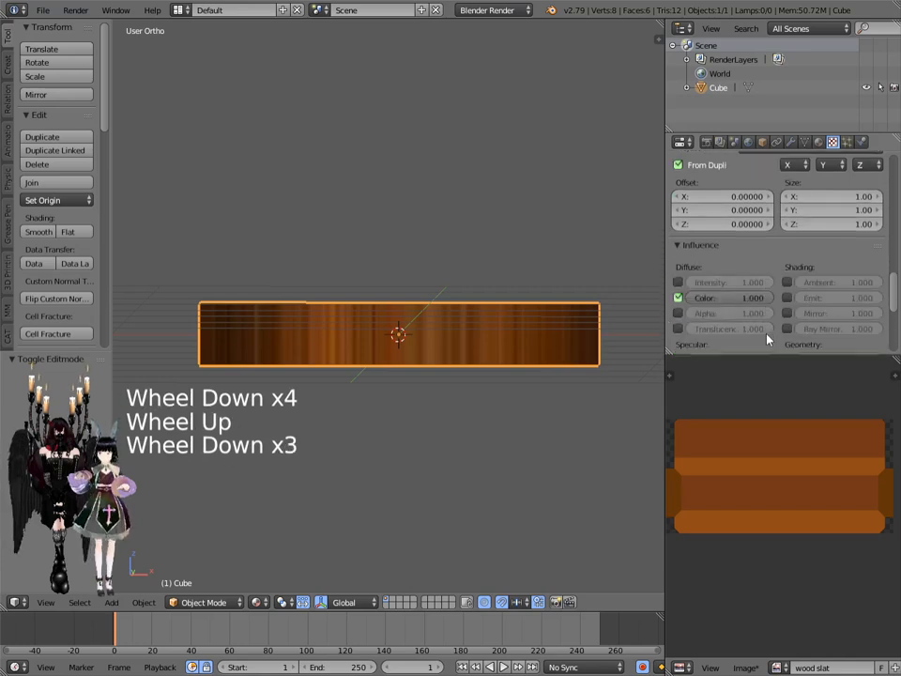
pyautogui.scroll(-1, 767, 339)
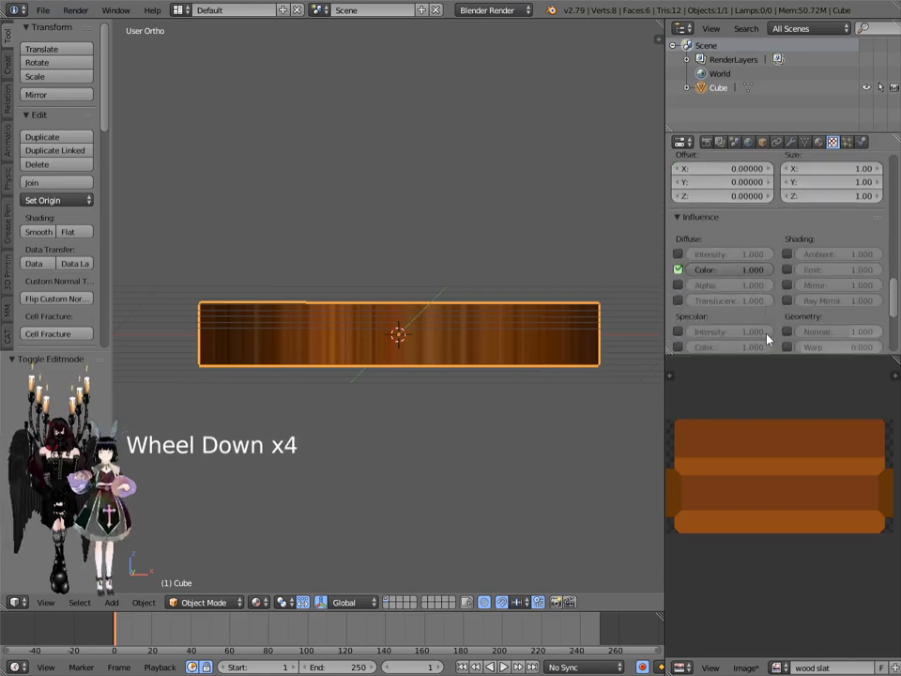
pyautogui.scroll(11, 767, 339)
pyautogui.scroll(2, 767, 338)
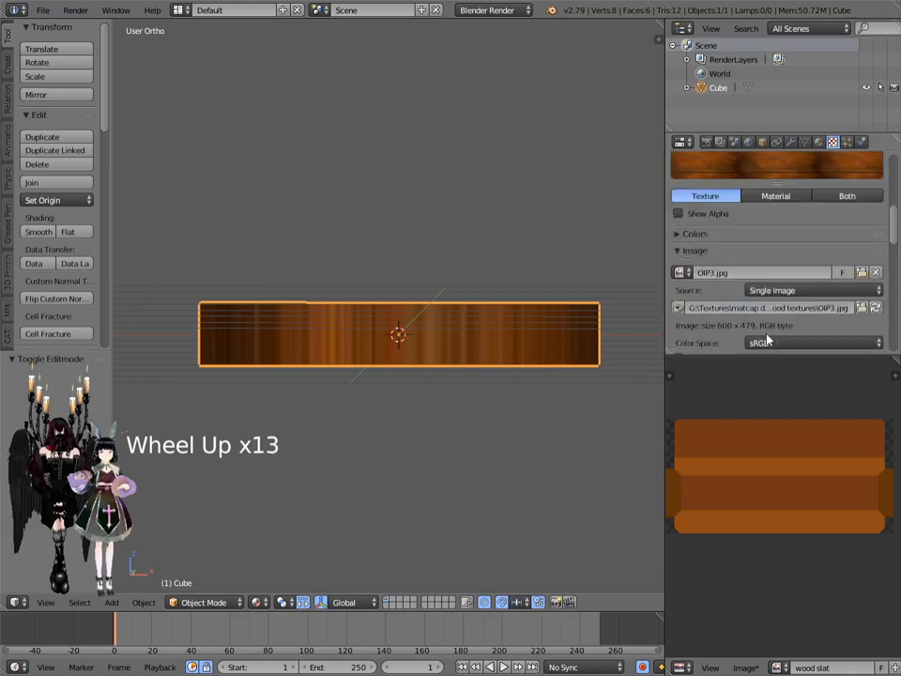
pyautogui.scroll(-4, 767, 339)
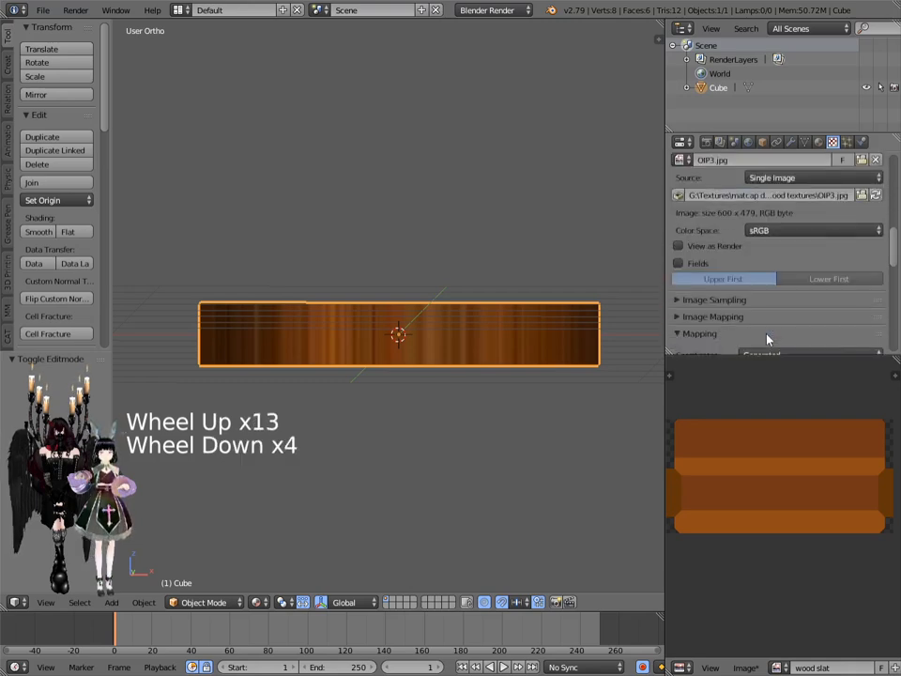
pyautogui.scroll(-1, 767, 339)
pyautogui.click(770, 329)
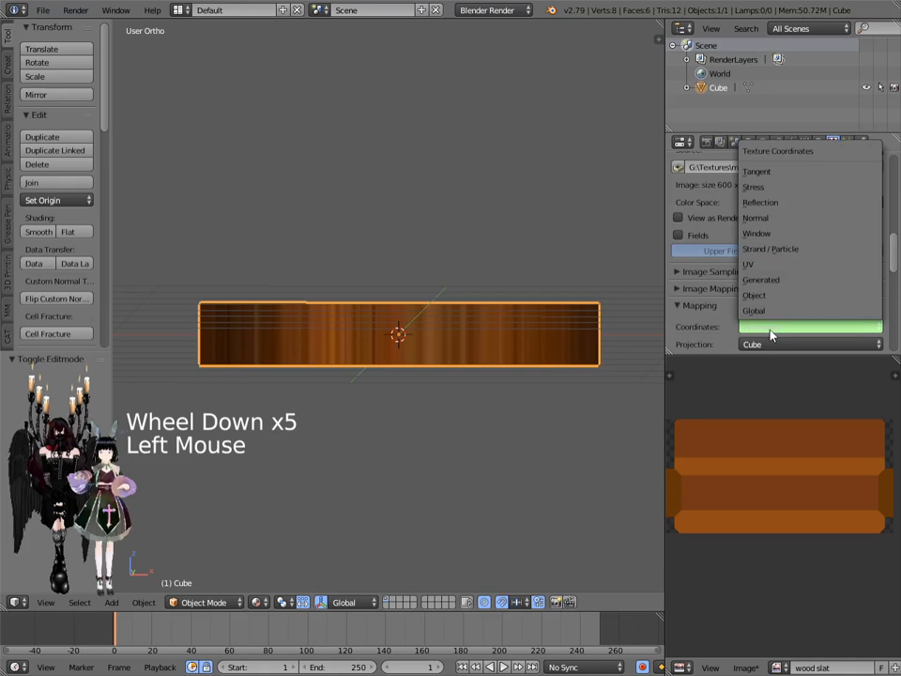
pyautogui.click(762, 265)
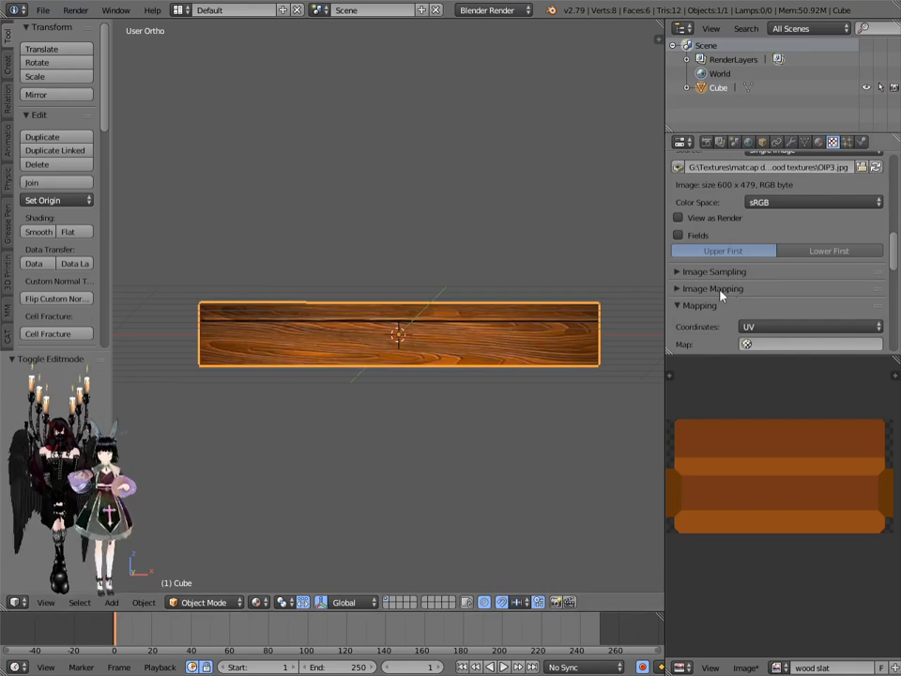
pyautogui.moveTo(593, 358)
pyautogui.mouseDown(button='middle')
pyautogui.moveTo(449, 380)
pyautogui.moveTo(563, 358)
pyautogui.moveTo(623, 368)
pyautogui.moveTo(594, 368)
pyautogui.mouseUp(button='middle')
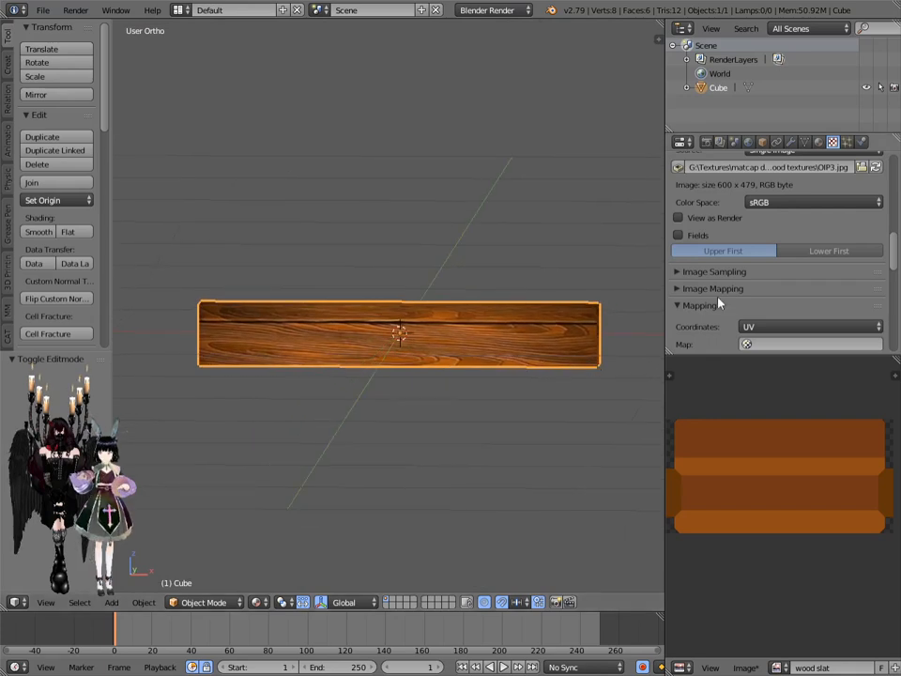
# Step: Increase the texture mapping's Y size to 1.50
pyautogui.scroll(-3, 719, 303)
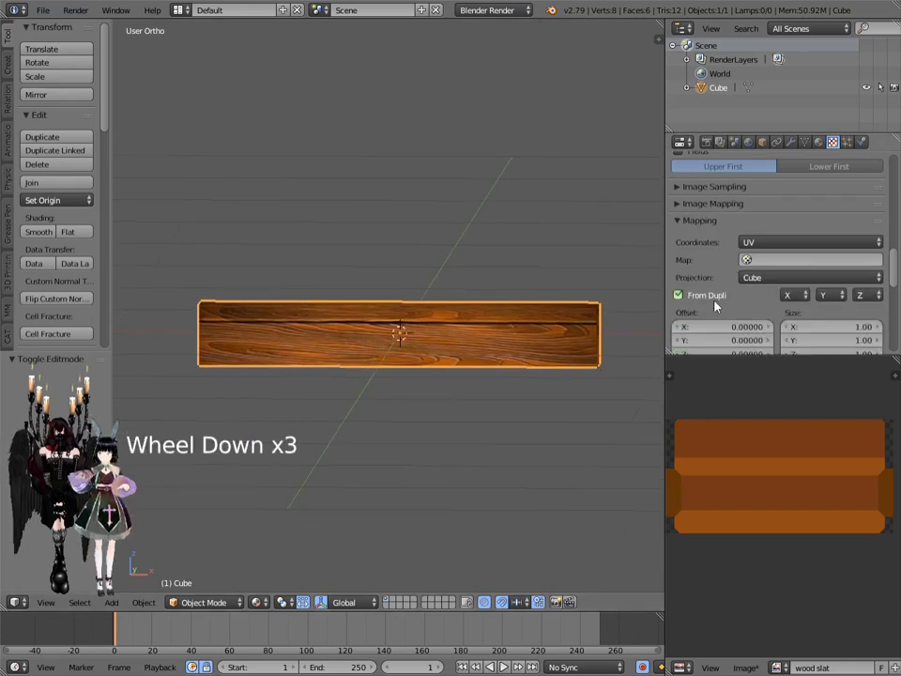
pyautogui.scroll(-1, 714, 300)
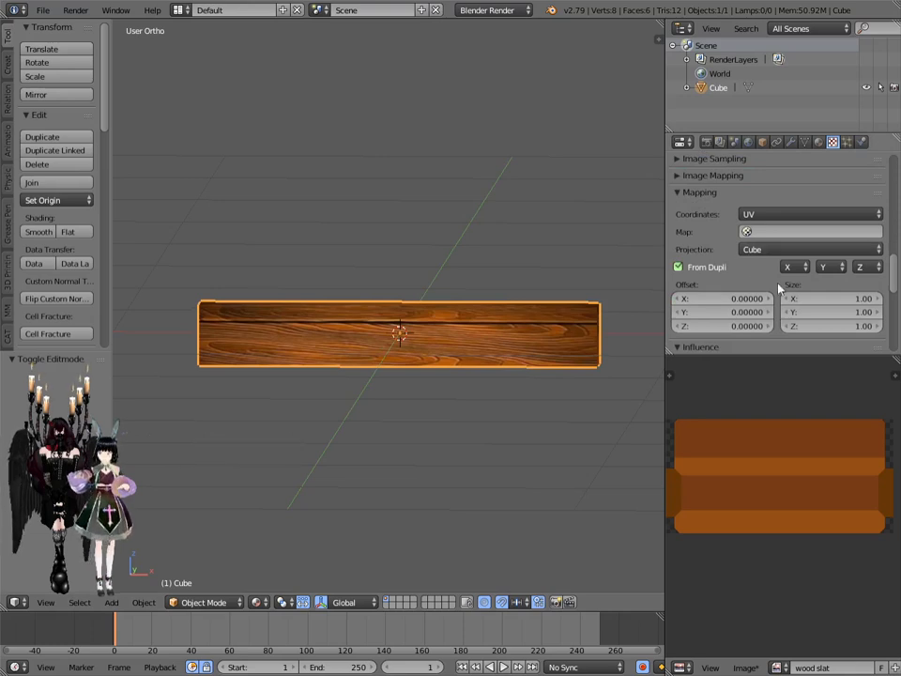
pyautogui.click(880, 318)
pyautogui.click(880, 318)
pyautogui.click(880, 319)
pyautogui.click(880, 318)
pyautogui.click(879, 318)
pyautogui.click(880, 318)
pyautogui.click(880, 318)
pyautogui.click(879, 318)
pyautogui.click(880, 319)
pyautogui.click(880, 319)
pyautogui.click(880, 318)
pyautogui.click(880, 318)
pyautogui.click(880, 319)
pyautogui.click(879, 319)
pyautogui.click(880, 319)
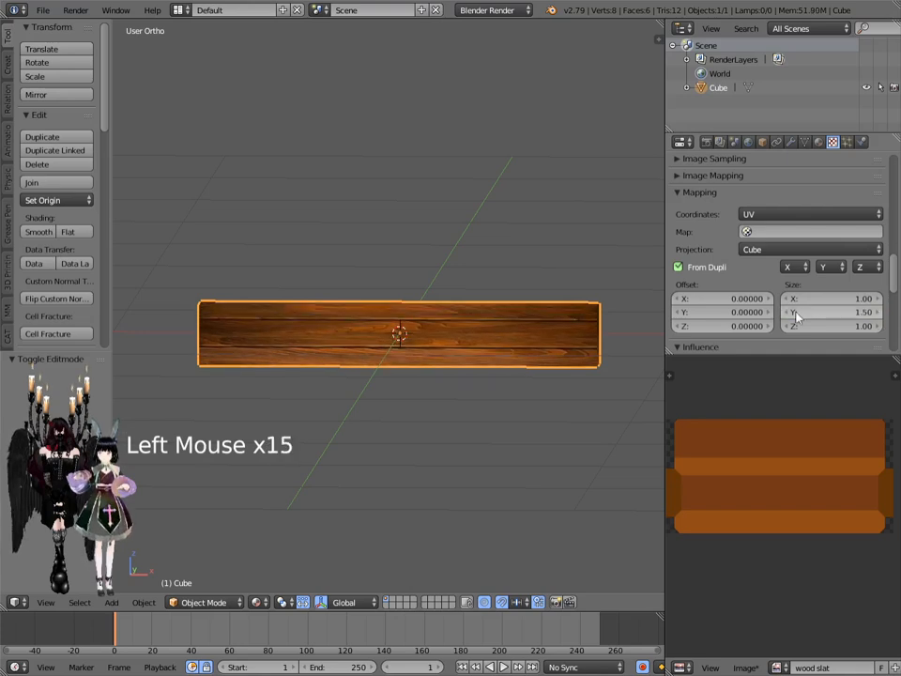
# Step: Reduce the texture mapping's Y size to 0.70 so the grain spans the bar's front face
pyautogui.click(787, 315)
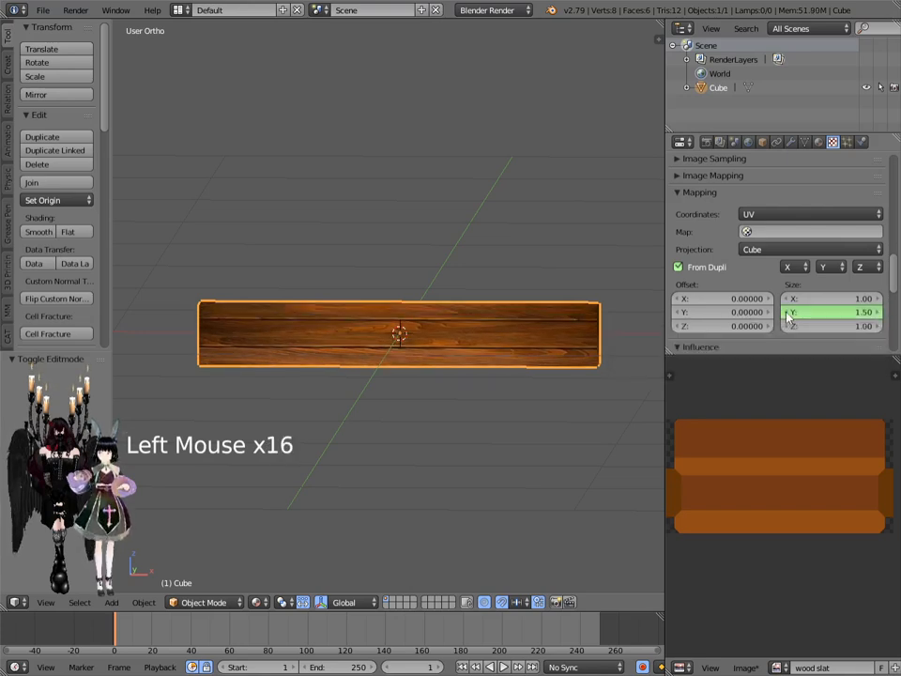
pyautogui.click(787, 315)
pyautogui.click(787, 316)
pyautogui.click(787, 315)
pyautogui.click(787, 316)
pyautogui.click(787, 316)
pyautogui.click(787, 316)
pyautogui.click(787, 316)
pyautogui.click(787, 315)
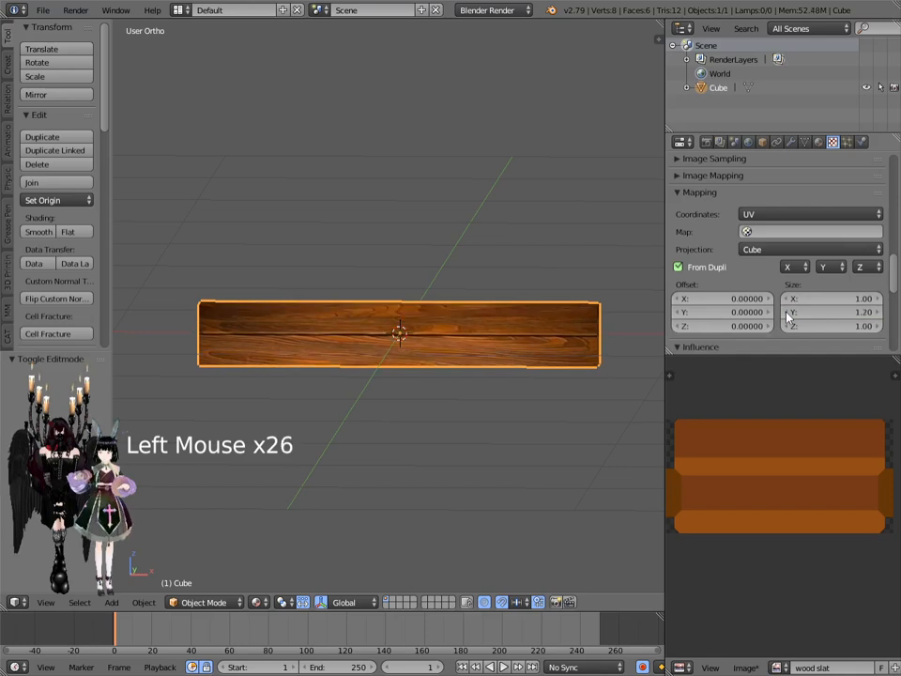
pyautogui.click(787, 315)
pyautogui.click(787, 315)
pyautogui.click(787, 316)
pyautogui.click(787, 316)
pyautogui.click(787, 315)
pyautogui.click(787, 315)
pyautogui.click(787, 316)
pyautogui.click(787, 315)
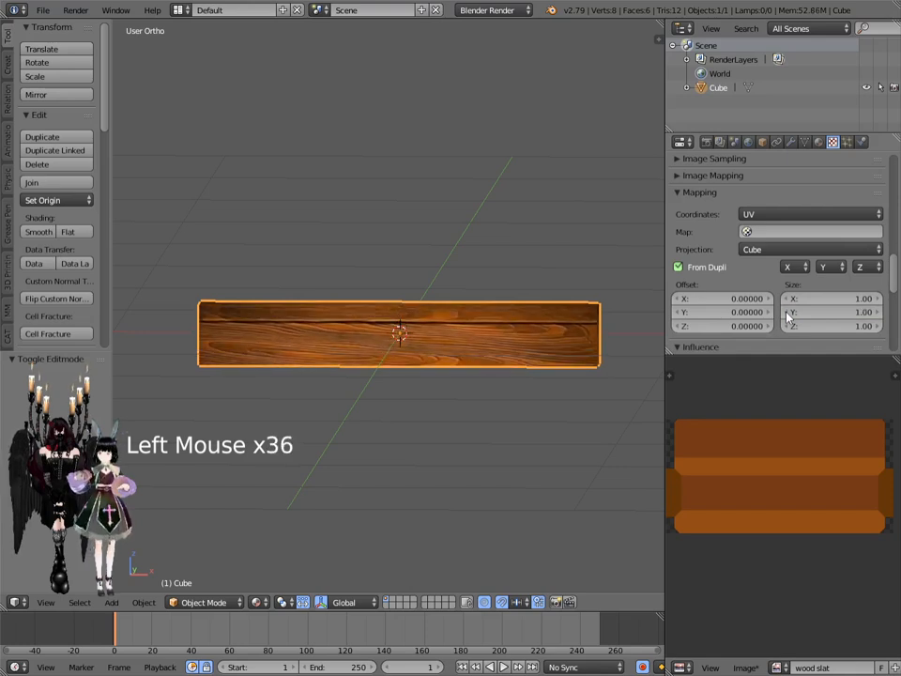
pyautogui.click(787, 315)
pyautogui.click(787, 316)
pyautogui.click(787, 316)
pyautogui.click(786, 315)
pyautogui.click(787, 315)
pyautogui.click(787, 315)
pyautogui.click(787, 316)
pyautogui.click(787, 316)
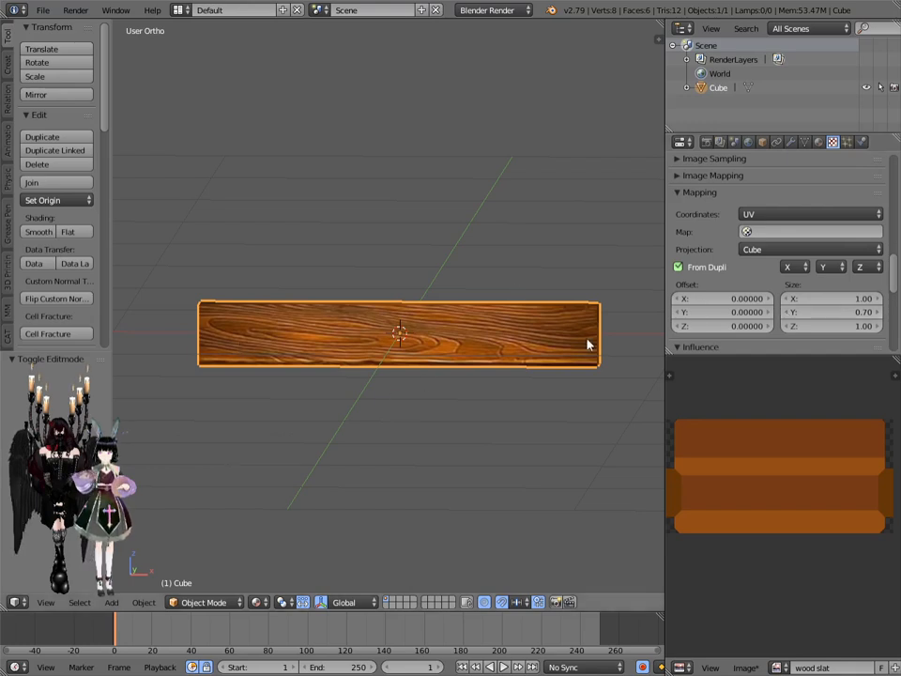
# Step: Bake the adjusted wood texture onto the wood slat image in Textures mode
pyautogui.moveTo(630, 336)
pyautogui.mouseDown(button='middle')
pyautogui.moveTo(546, 356)
pyautogui.moveTo(489, 404)
pyautogui.moveTo(379, 365)
pyautogui.moveTo(356, 322)
pyautogui.moveTo(426, 263)
pyautogui.moveTo(489, 256)
pyautogui.moveTo(589, 352)
pyautogui.moveTo(629, 344)
pyautogui.mouseUp(button='middle')
pyautogui.click(708, 143)
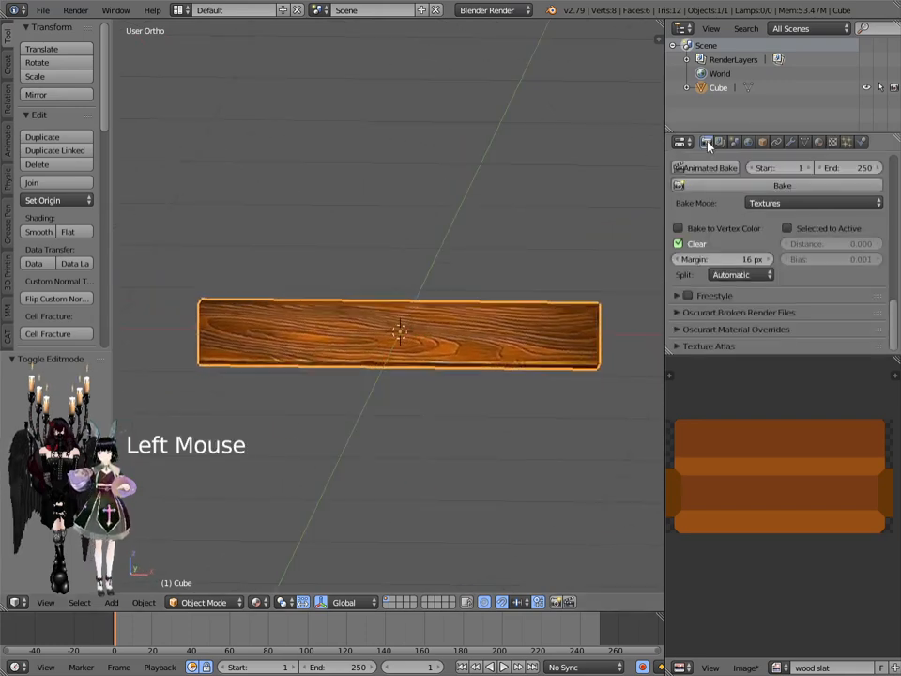
pyautogui.click(724, 187)
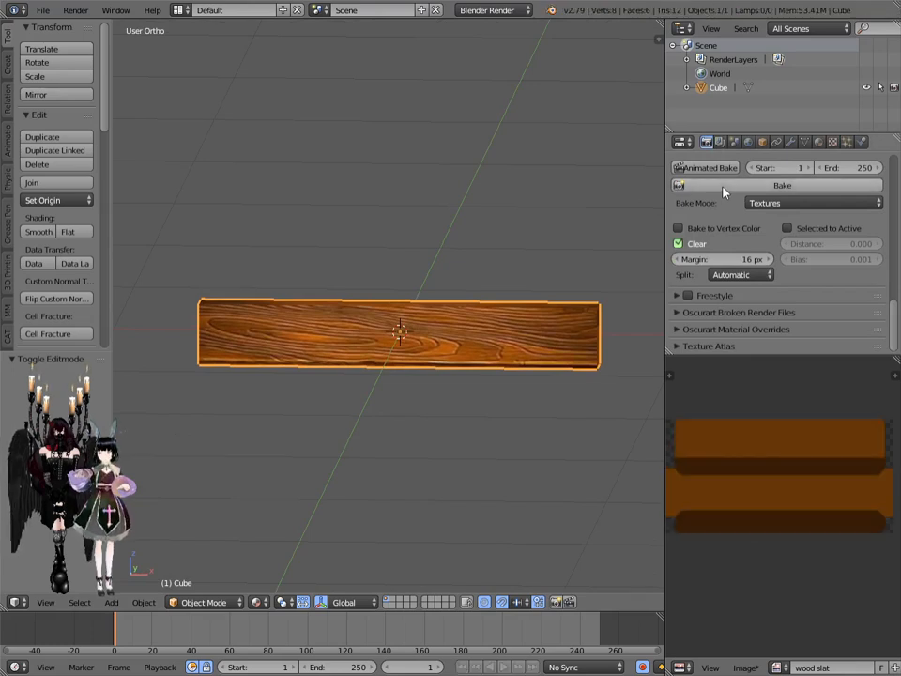
# Step: Bake the slat in Full Render mode, and set the bake mode to Normals
pyautogui.click(779, 205)
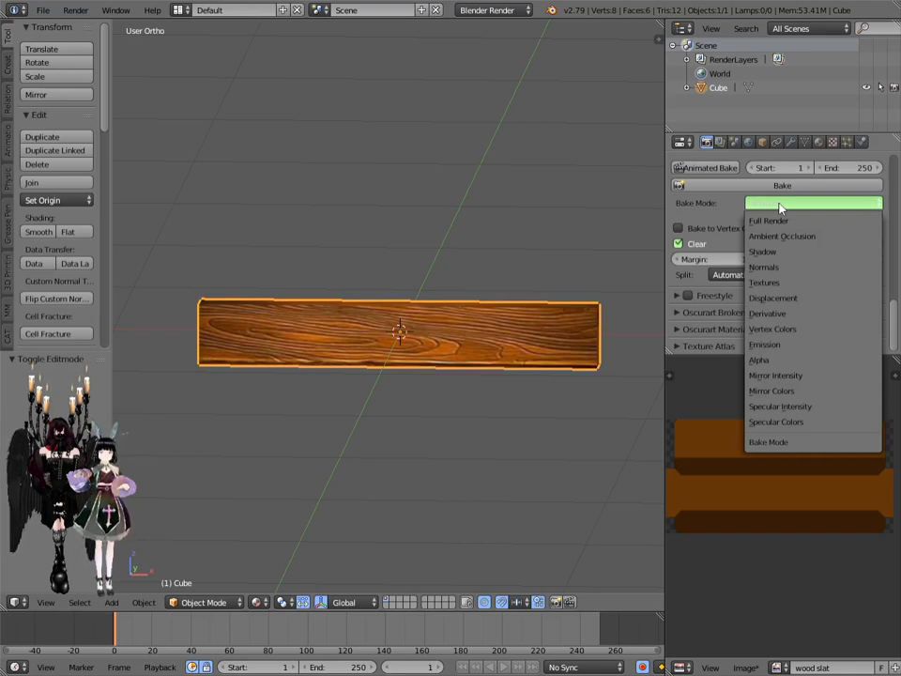
pyautogui.click(767, 222)
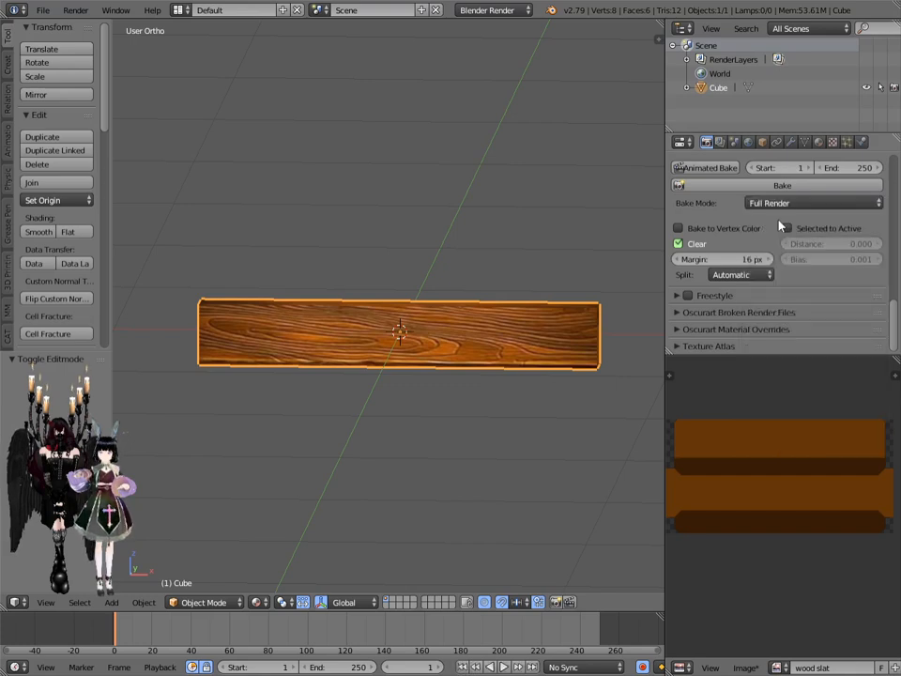
pyautogui.click(713, 190)
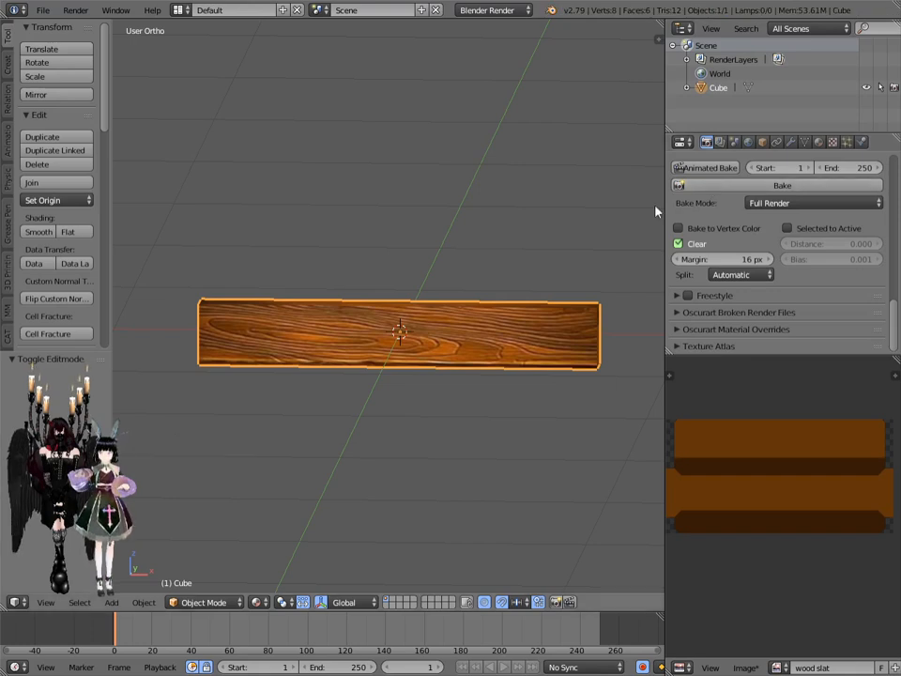
pyautogui.click(774, 203)
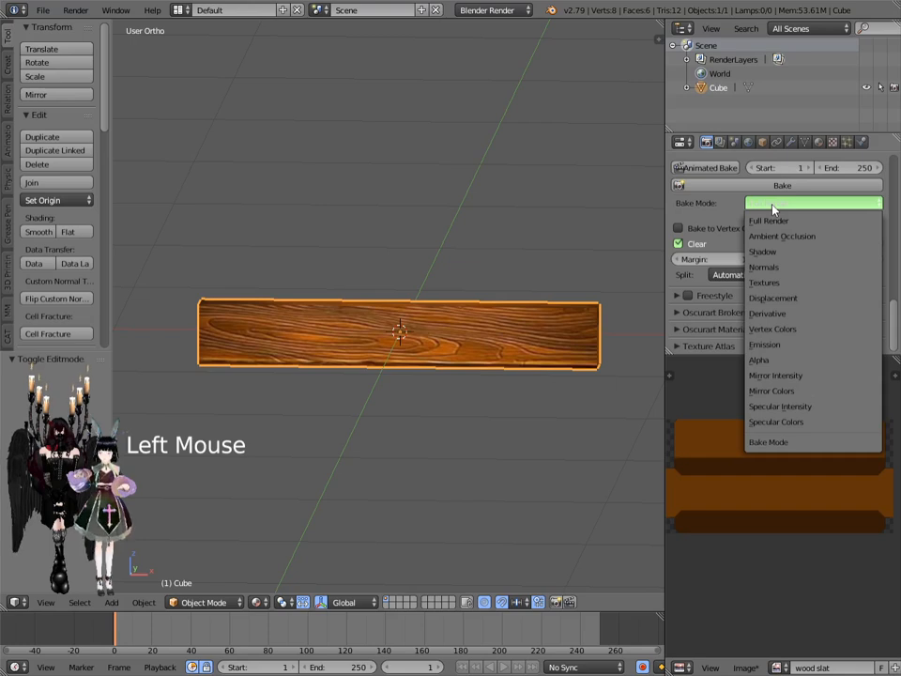
pyautogui.click(772, 220)
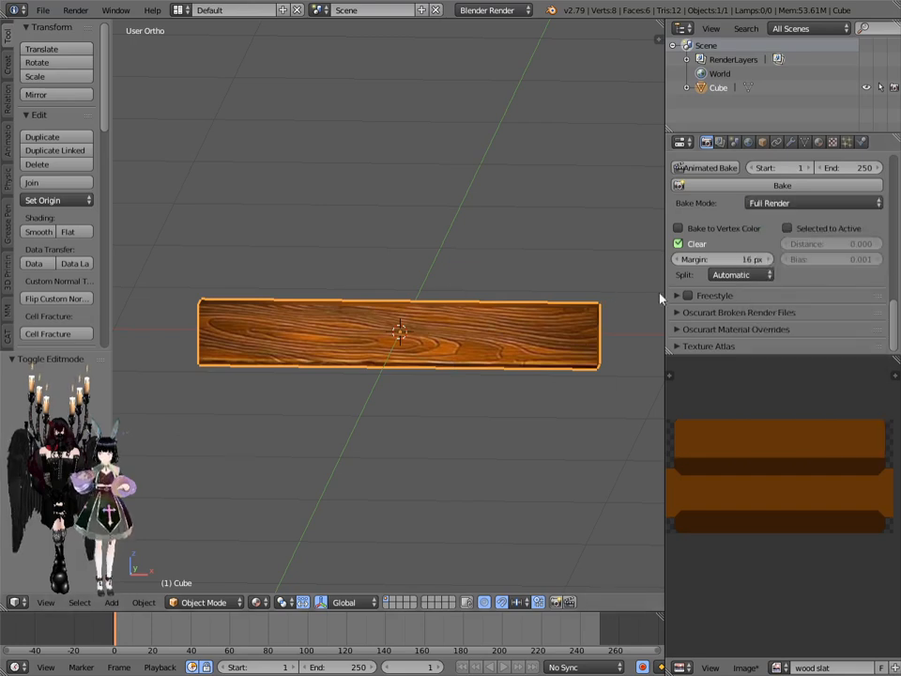
pyautogui.click(769, 202)
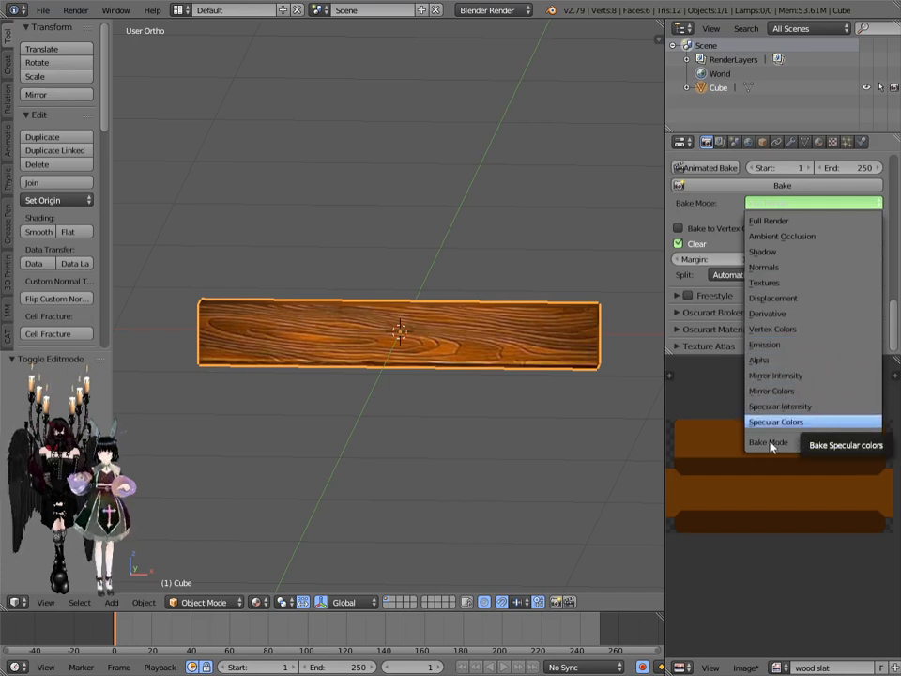
pyautogui.click(765, 268)
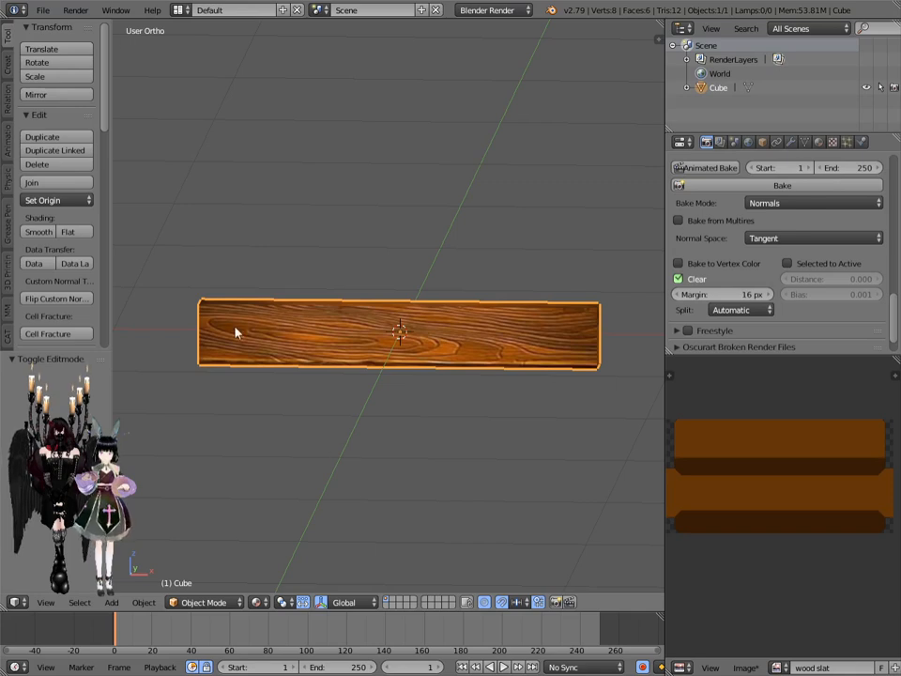
# Step: Start saving the project under a new name and create a folder named chest inside F:\class lessons
pyautogui.click(42, 10)
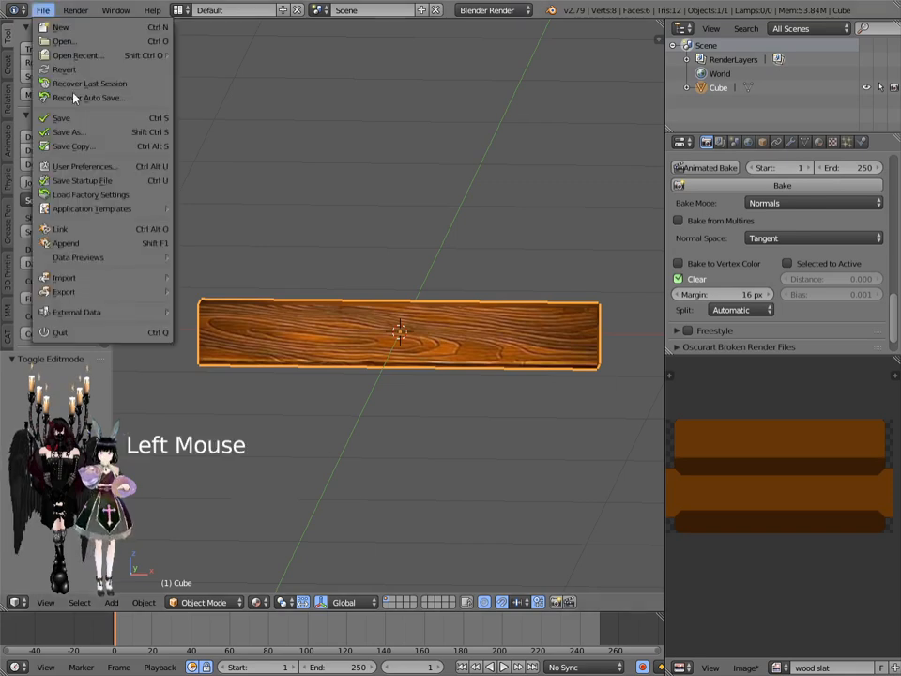
pyautogui.click(75, 131)
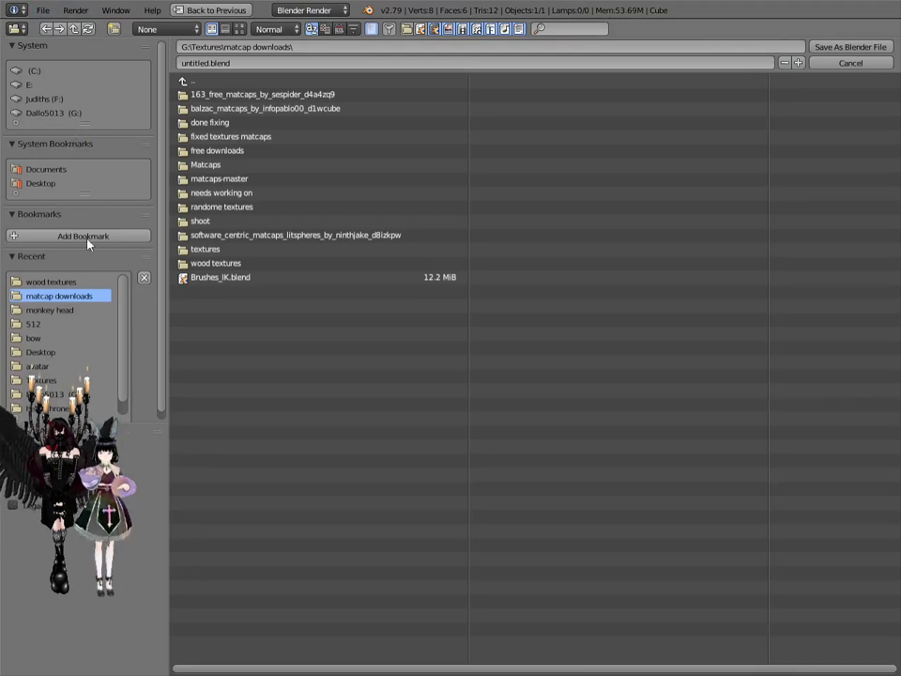
pyautogui.click(47, 98)
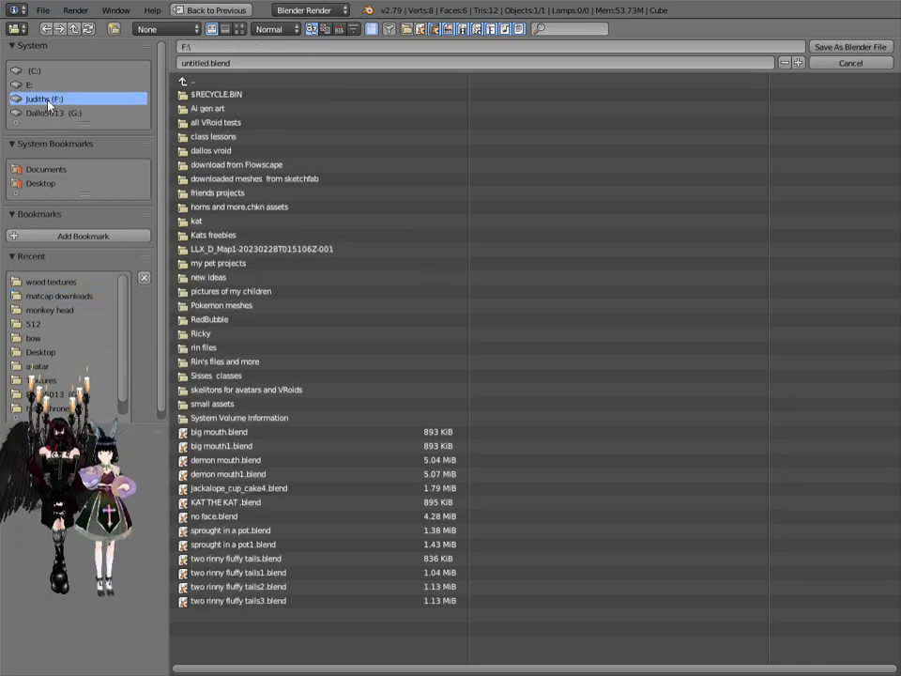
pyautogui.click(208, 138)
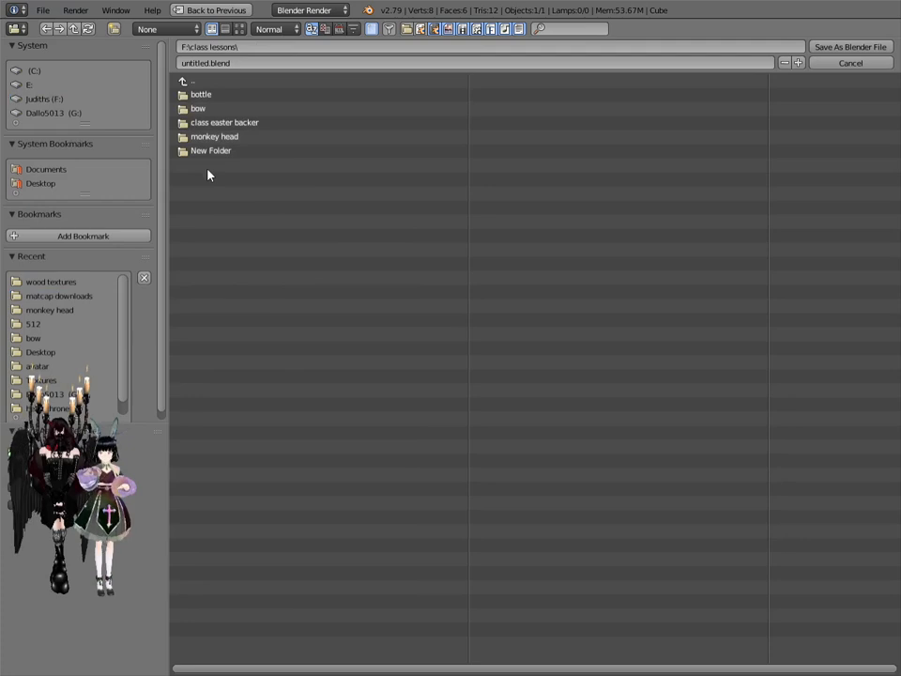
pyautogui.click(114, 29)
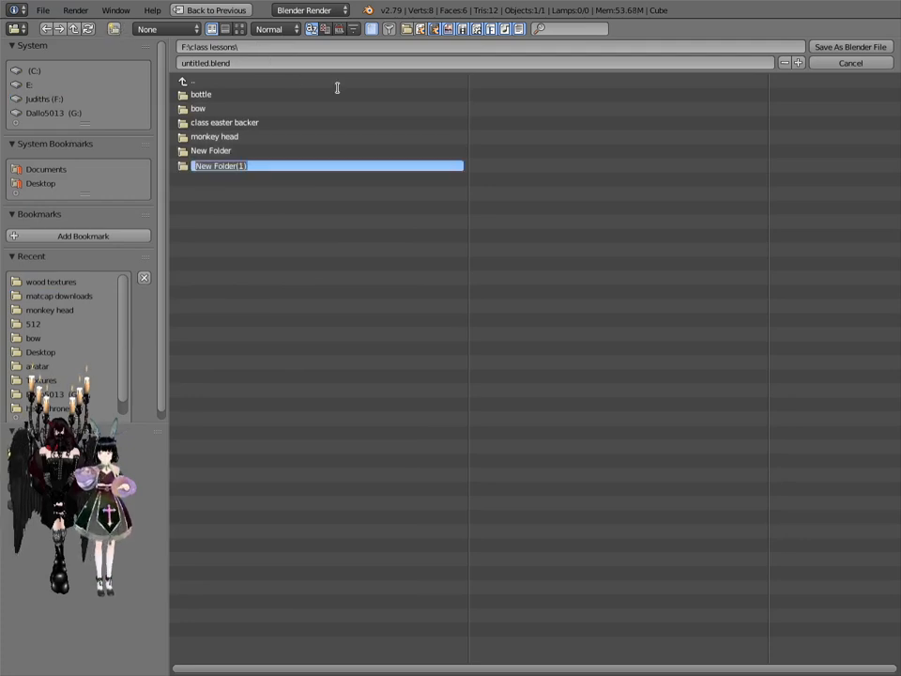
pyautogui.write('chest')
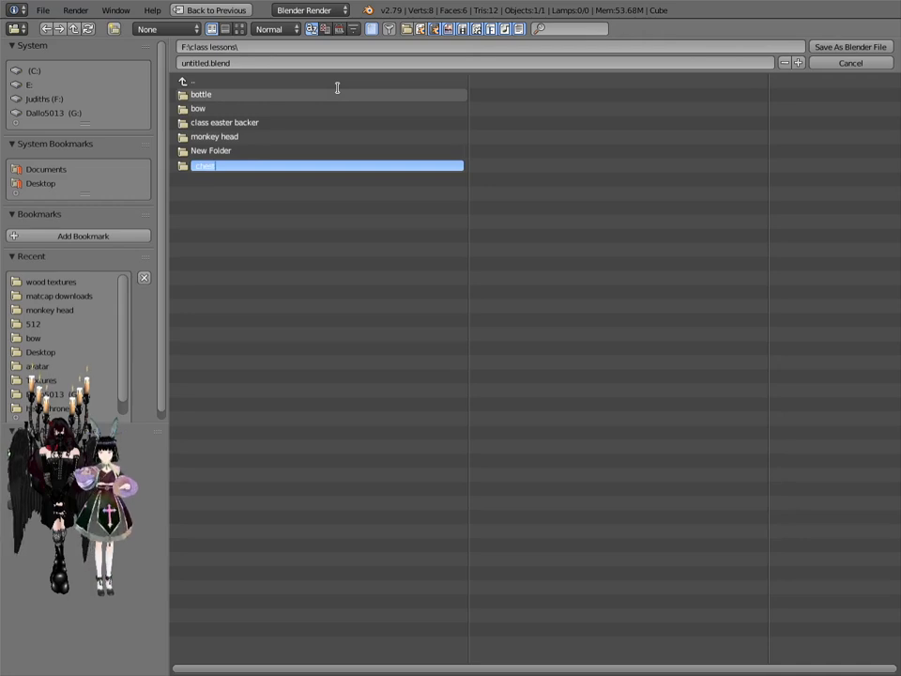
pyautogui.press('Return')
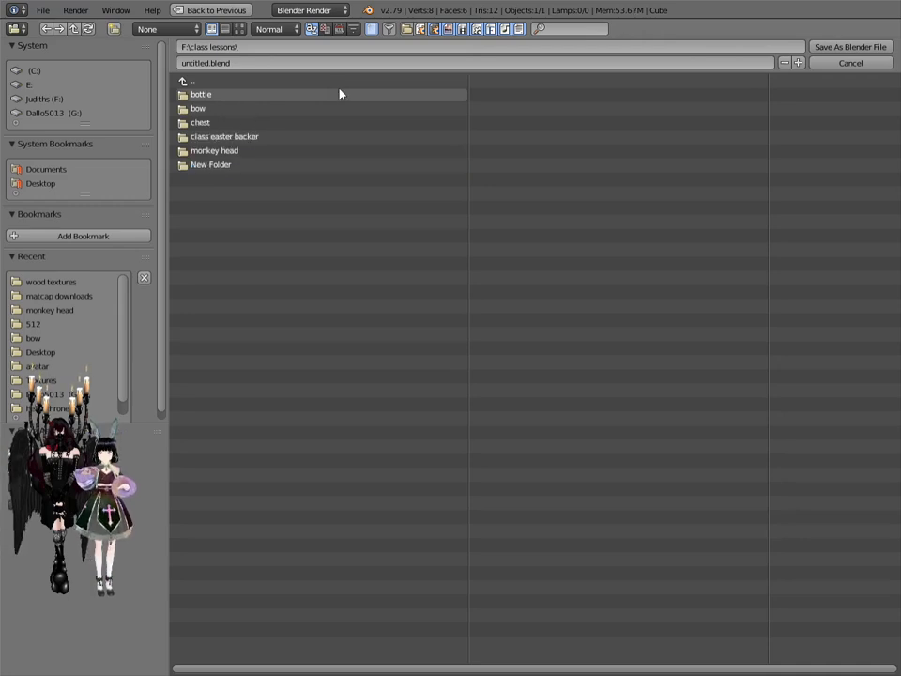
# Step: Save the file as treasure chest.blend in the chest folder
pyautogui.click(217, 124)
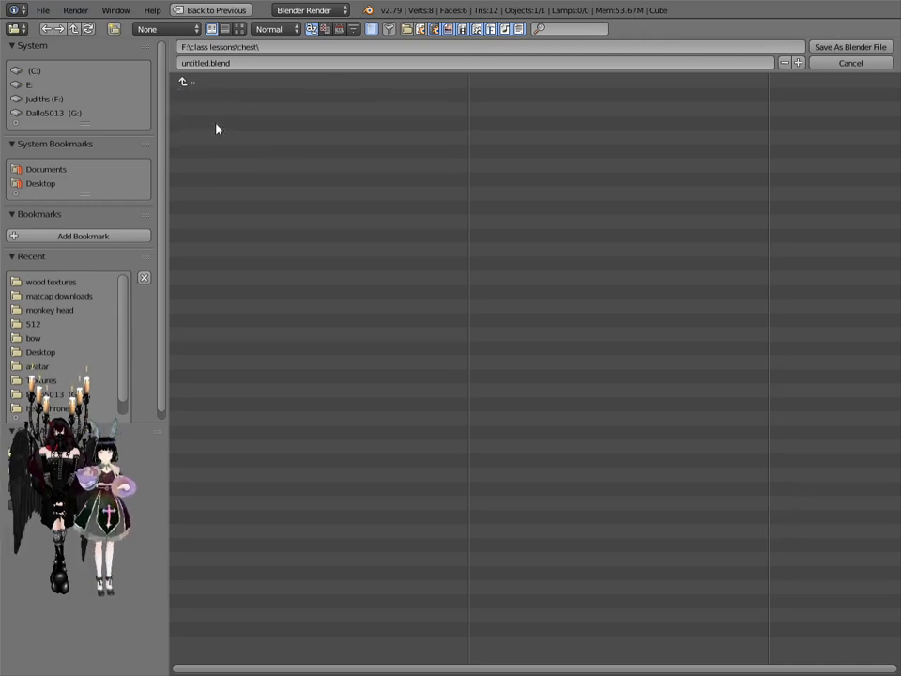
pyautogui.click(210, 64)
pyautogui.write('ch')
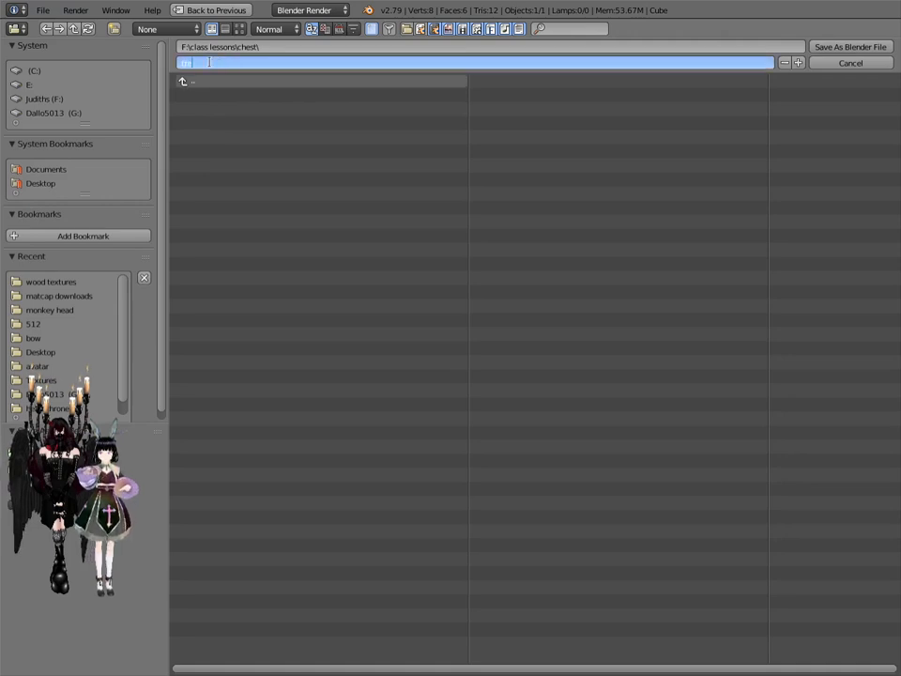
pyautogui.write('esure chest')
pyautogui.press('Return')
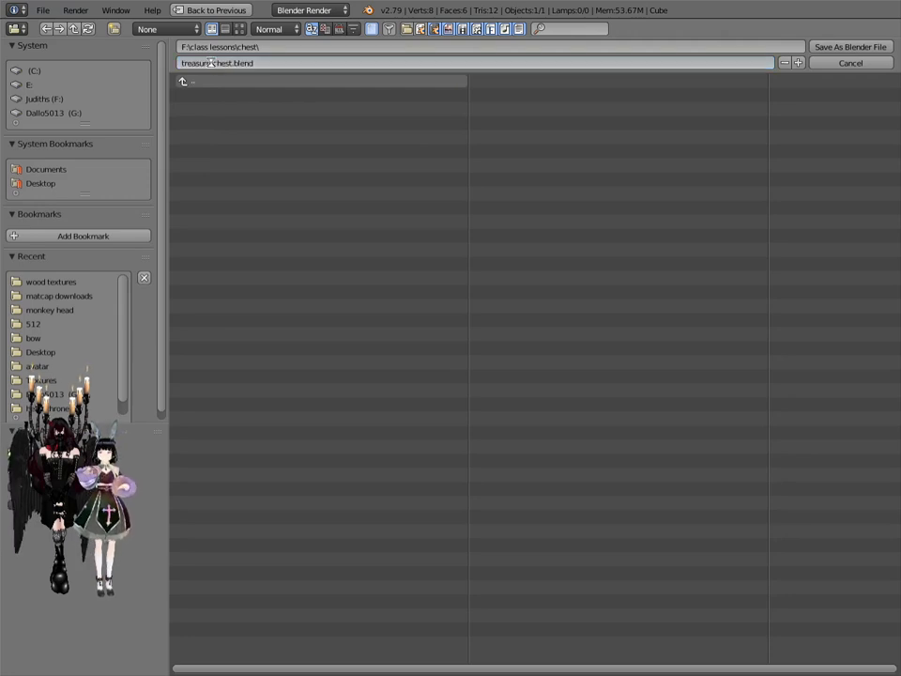
pyautogui.press('Return')
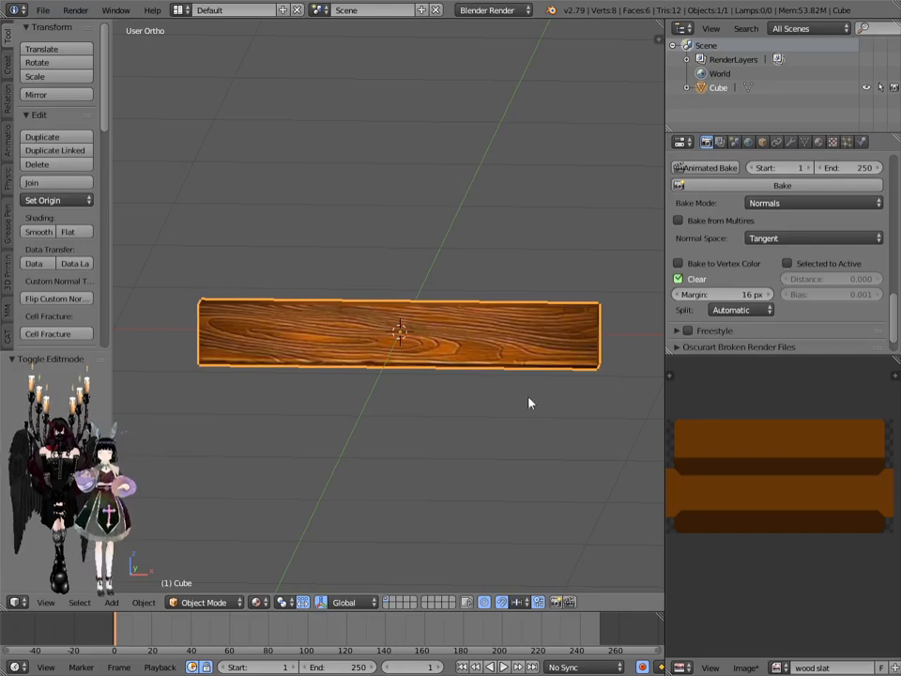
# Step: Widen the 3D view and, from the front, duplicate the slat about 0.21 up along Z, directly above the original
pyautogui.moveTo(664, 406); pyautogui.dragTo(813, 398)
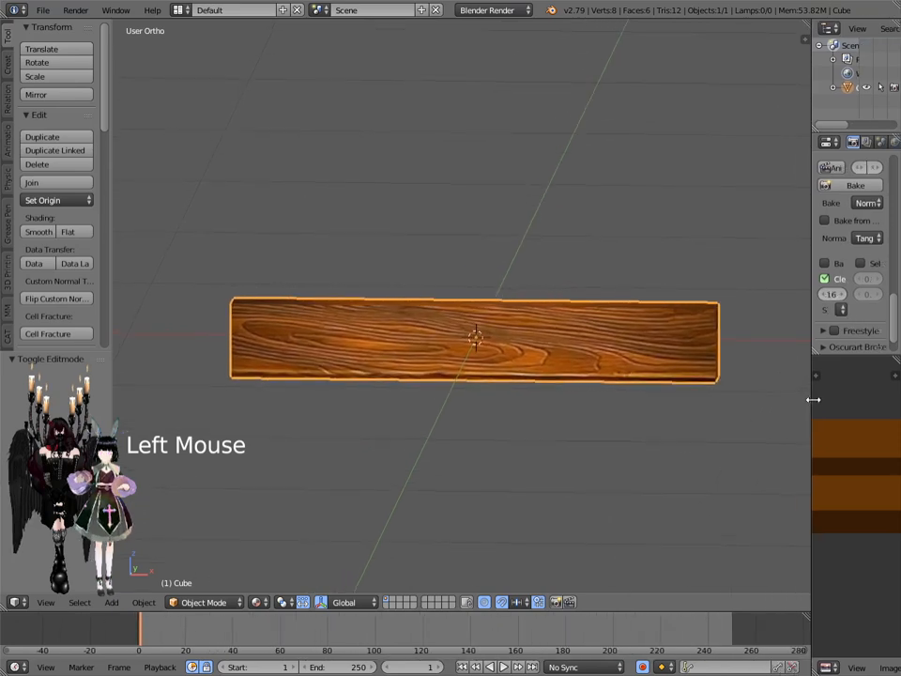
pyautogui.moveTo(776, 398); pyautogui.dragTo(417, 411, button='middle')
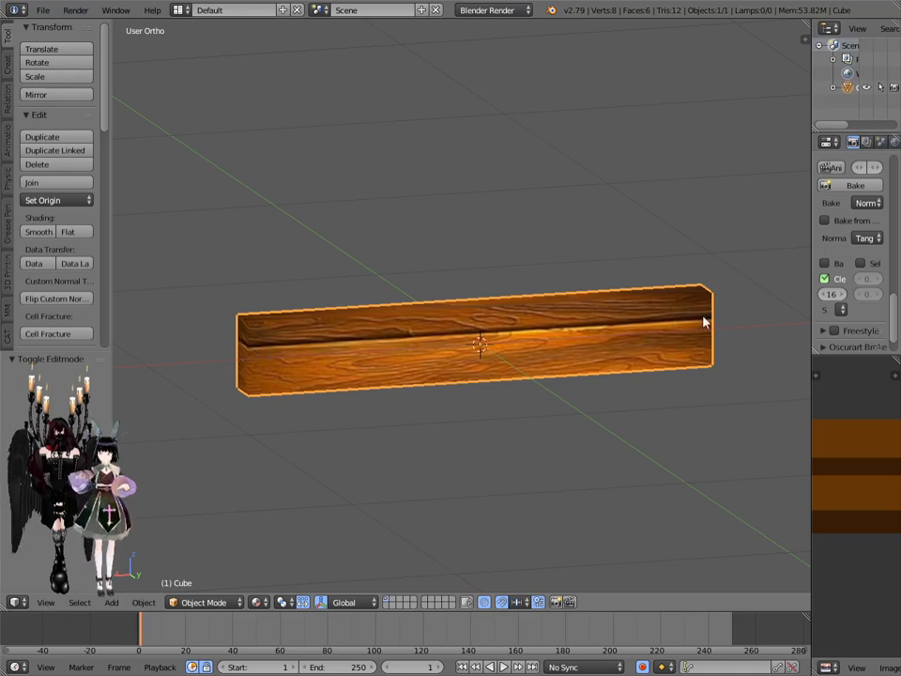
pyautogui.moveTo(704, 335); pyautogui.dragTo(621, 366, button='middle')
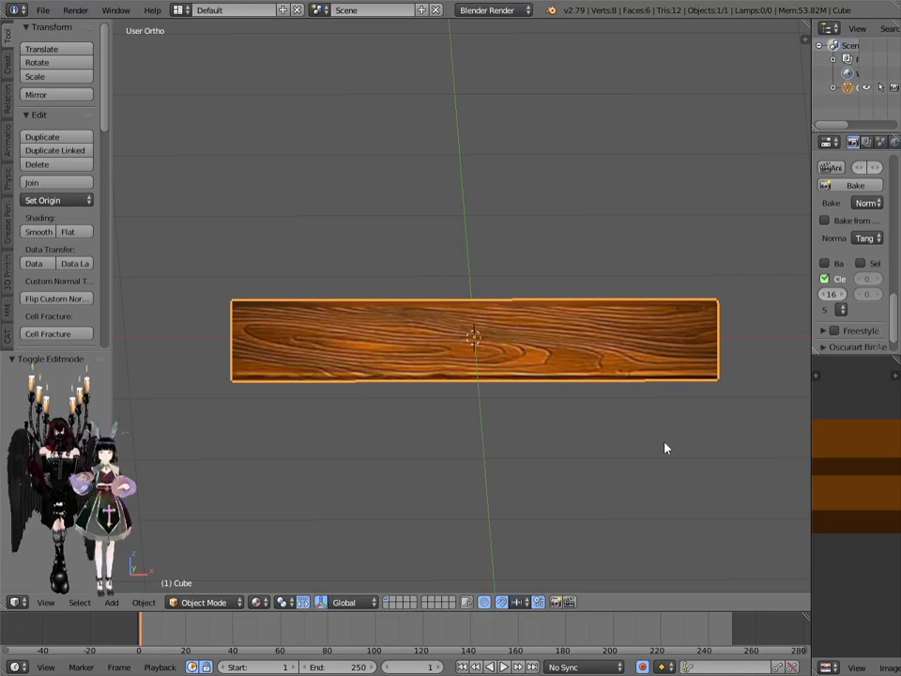
pyautogui.press('KP_1')
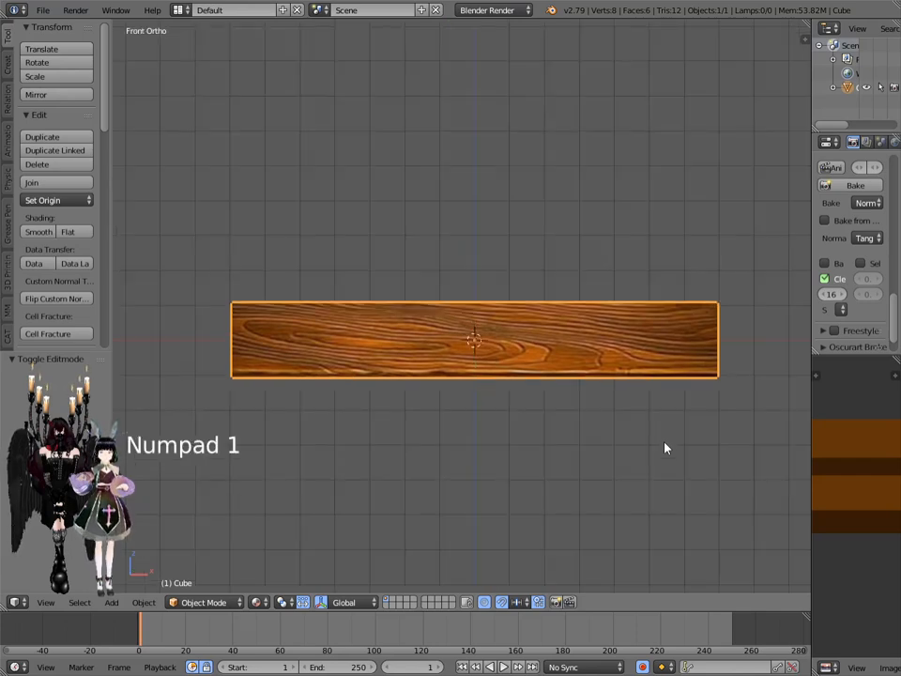
pyautogui.press('shift')
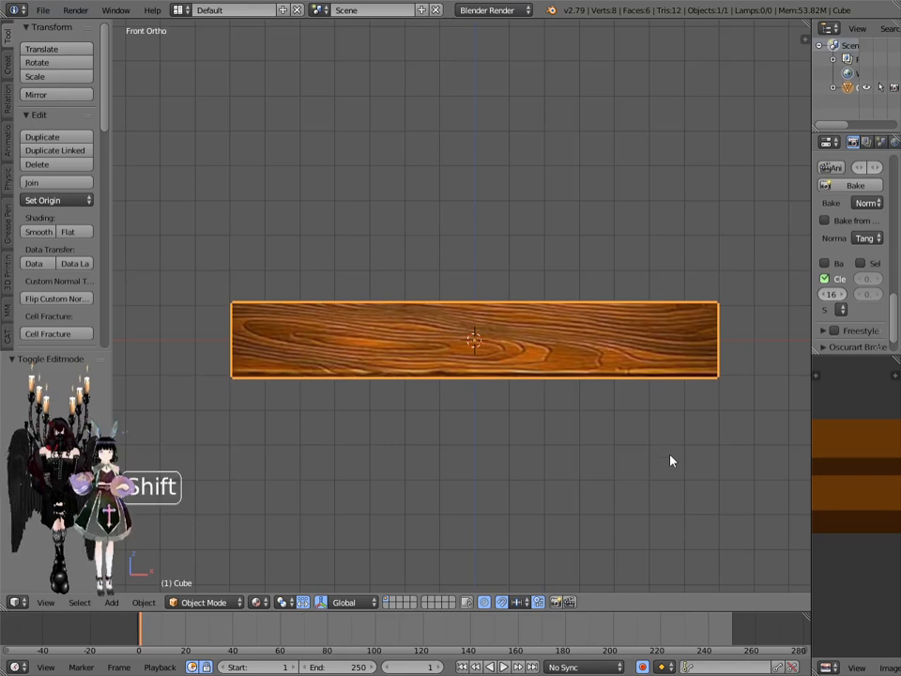
pyautogui.hotkey('shift', 'd')
pyautogui.press('z')
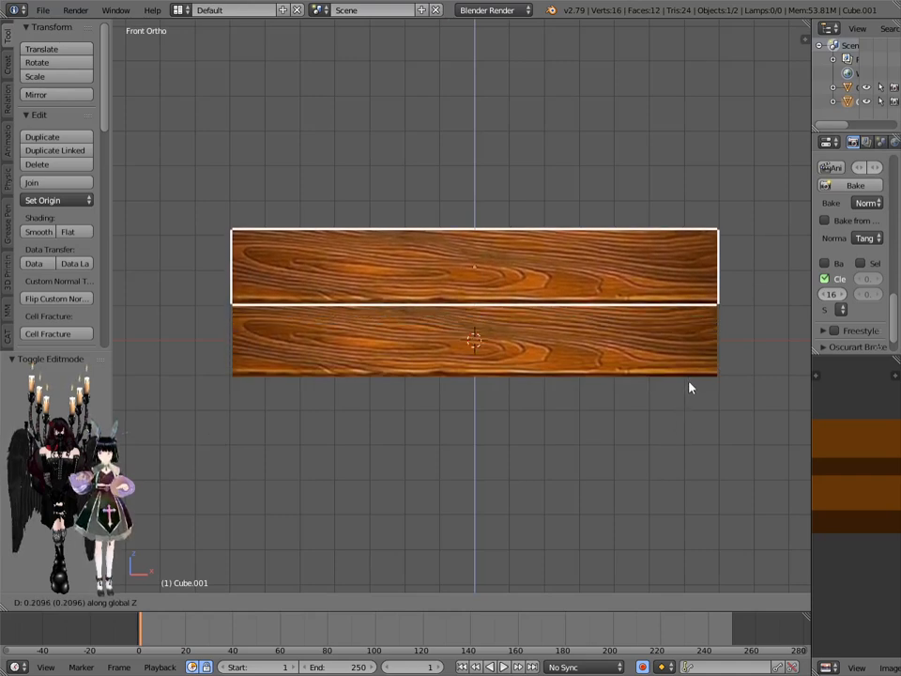
pyautogui.click(690, 387)
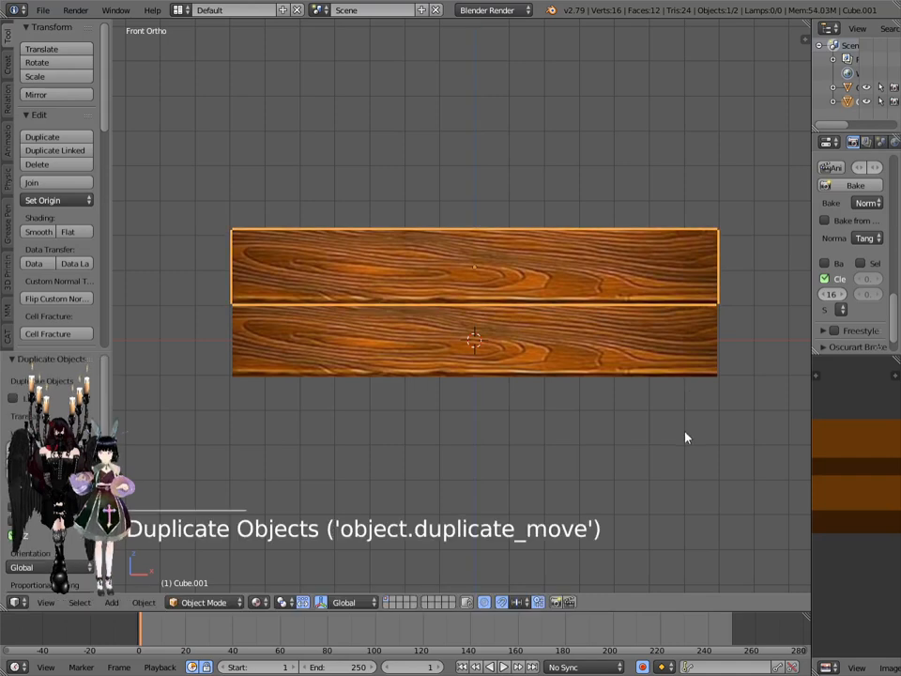
# Step: Duplicate the upper slat along Z to stack a third slat on top of it
pyautogui.hotkey('shift', 'd')
pyautogui.press('z')
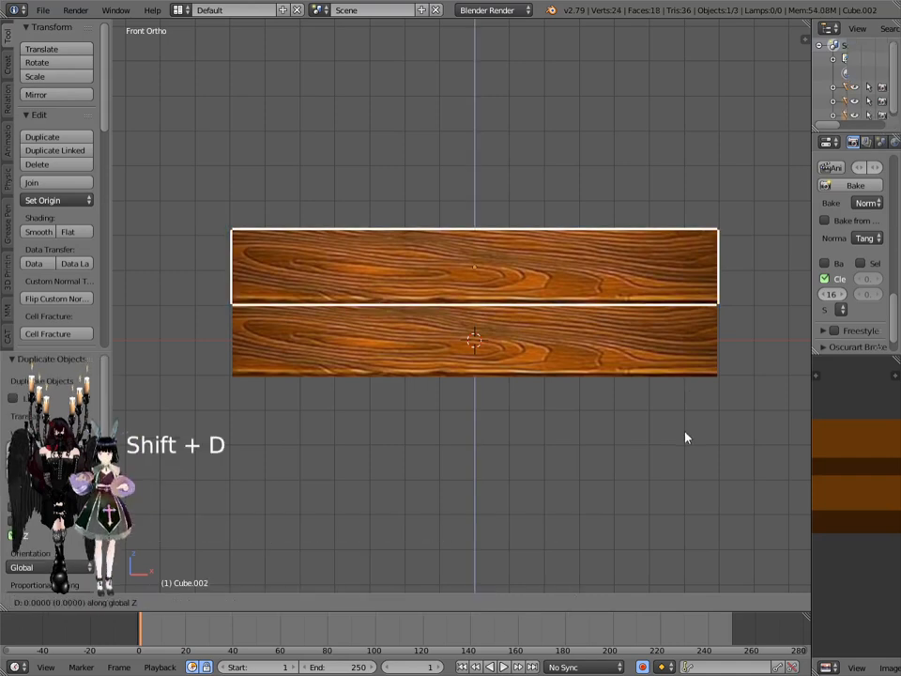
pyautogui.click(686, 363)
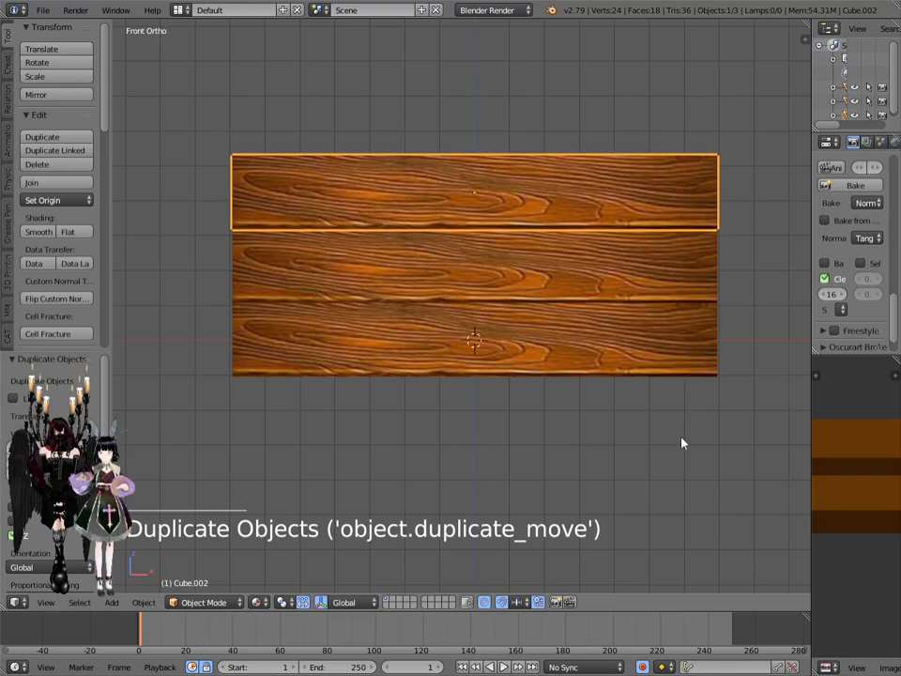
# Step: Join the three stacked slats into one object, with the lowest slat as the active one
pyautogui.press('a')
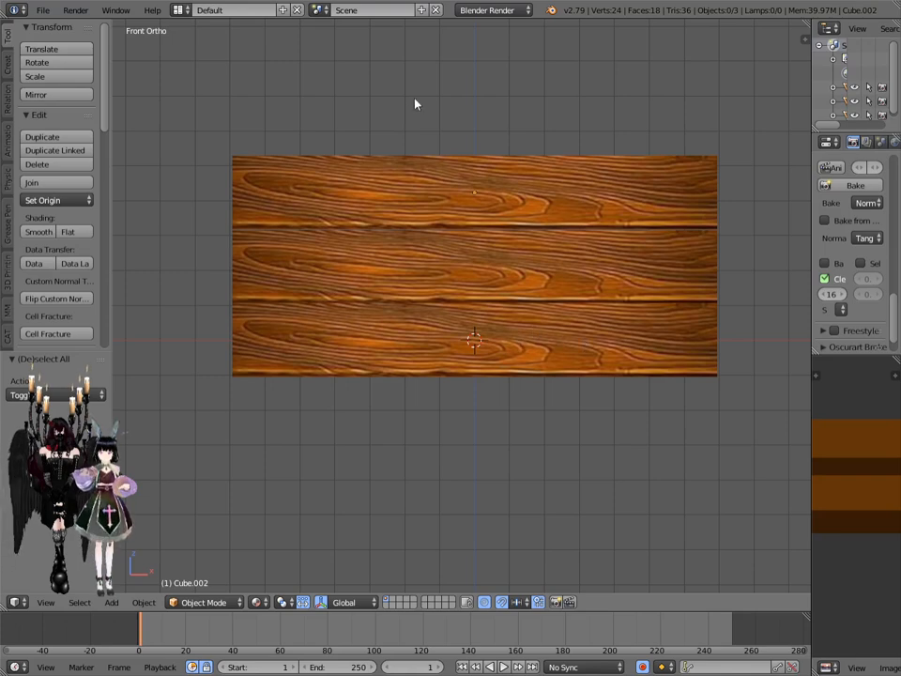
pyautogui.rightClick(484, 188)
pyautogui.keyDown('shift'); pyautogui.rightClick(480, 272); pyautogui.keyUp('shift')
pyautogui.keyDown('shift'); pyautogui.rightClick(482, 336); pyautogui.keyUp('shift')
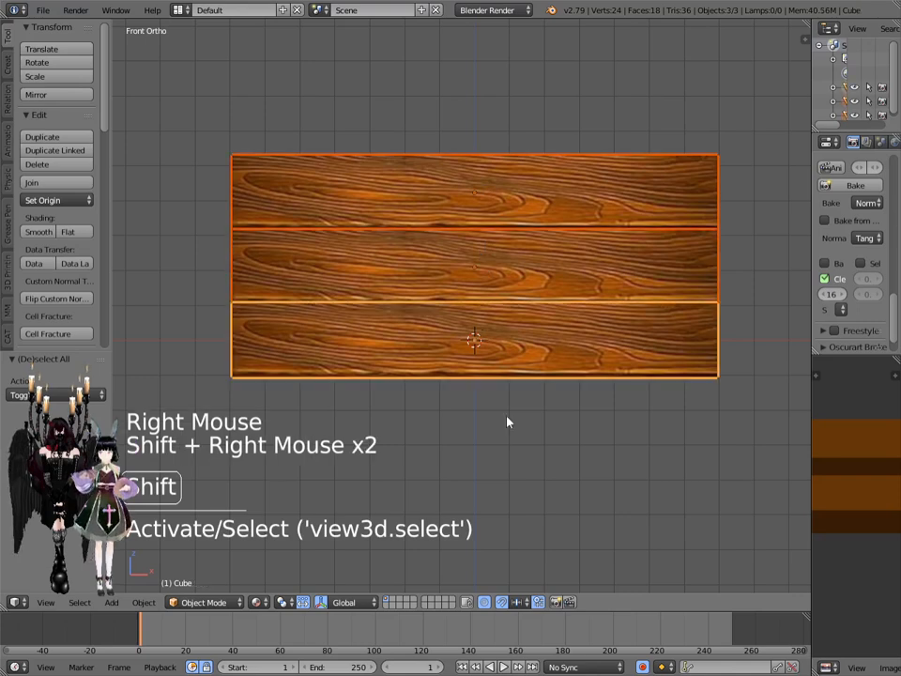
pyautogui.hotkey('ctrl', 'j')
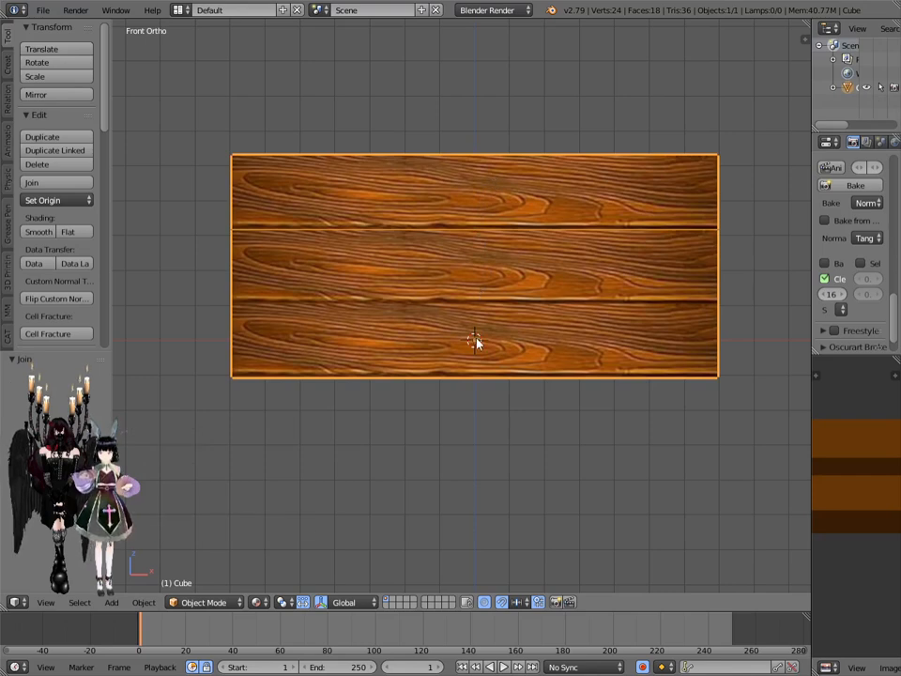
# Step: In Edit Mode, move the whole joined panel about 0.5 along negative Y, away from its origin, in the right side view
pyautogui.moveTo(691, 295); pyautogui.dragTo(558, 356, button='middle')
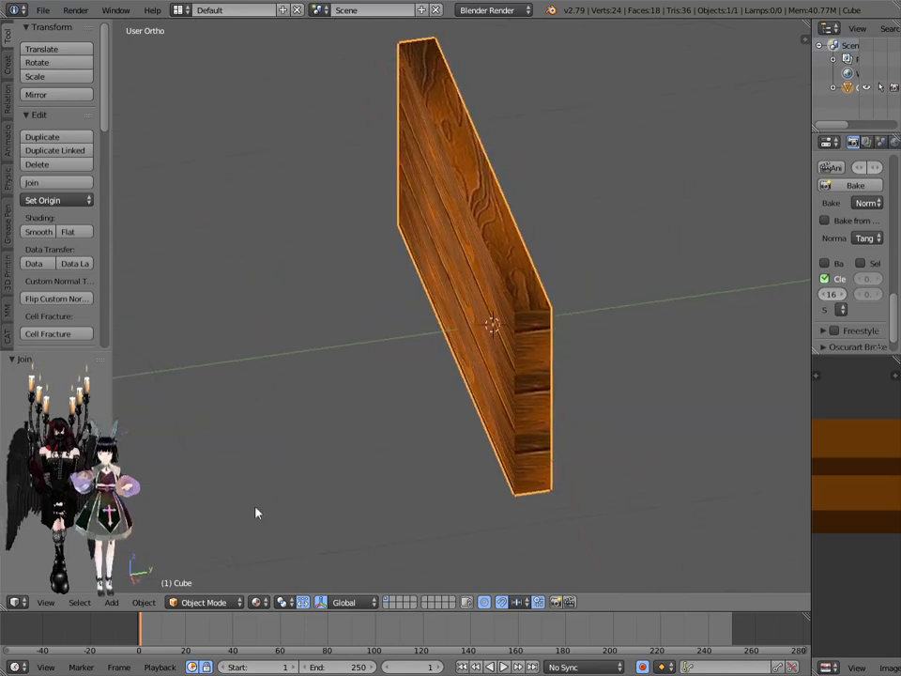
pyautogui.click(219, 603)
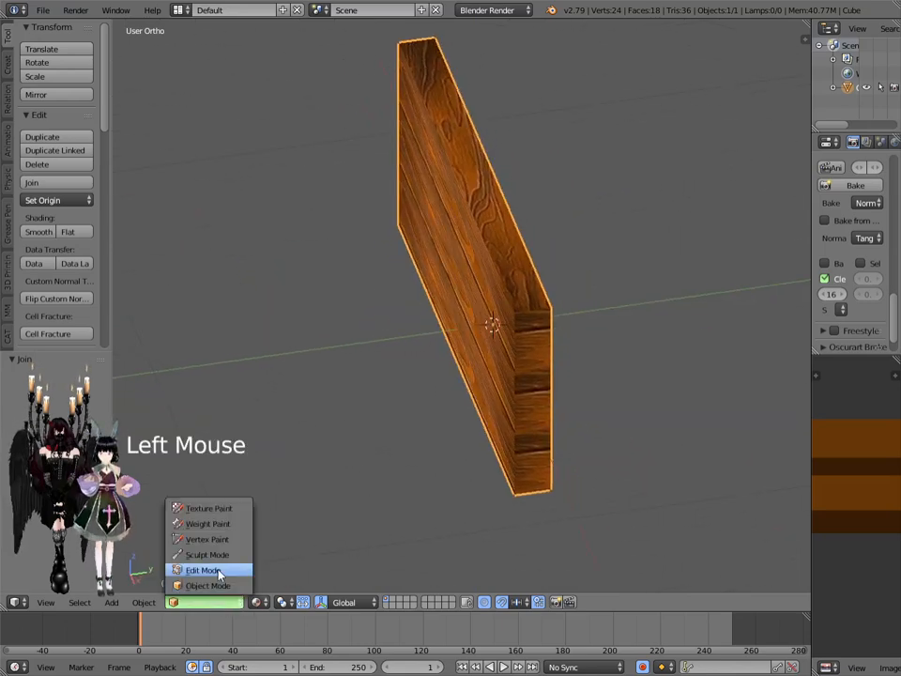
pyautogui.click(218, 569)
pyautogui.press('KP_3')
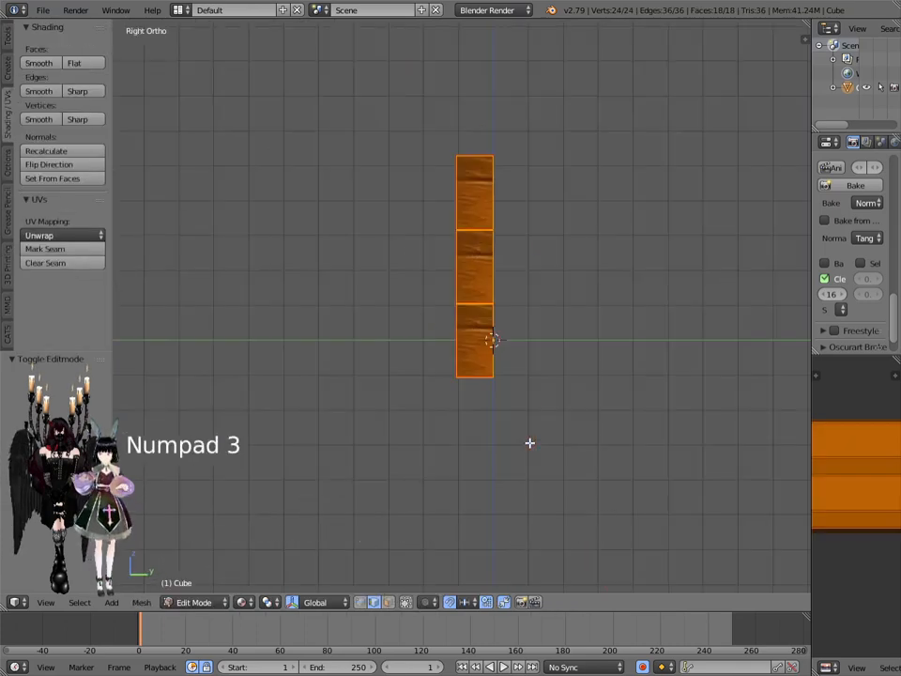
pyautogui.press('g')
pyautogui.press('y')
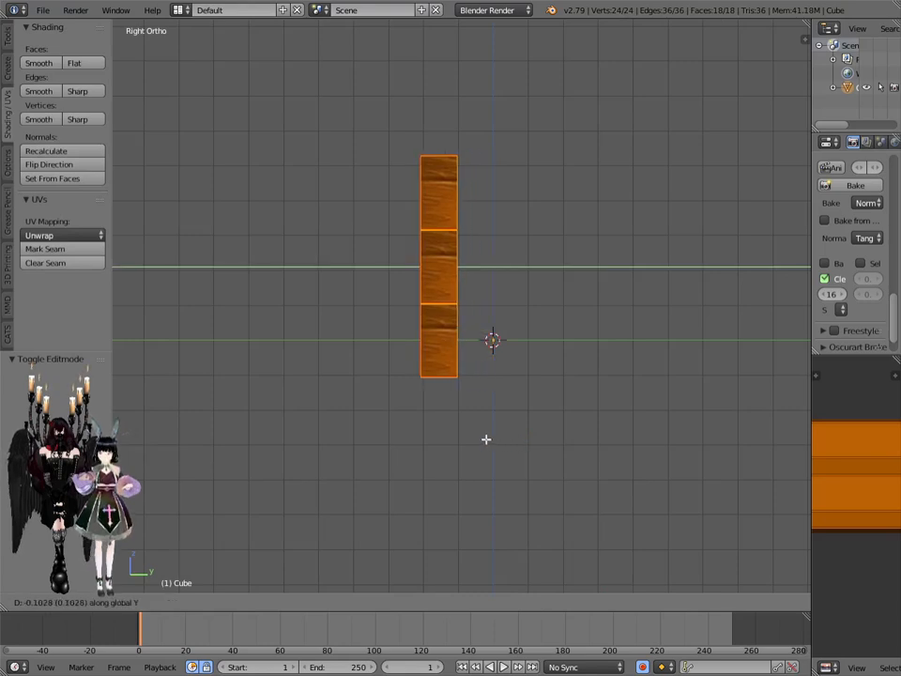
pyautogui.click(354, 426)
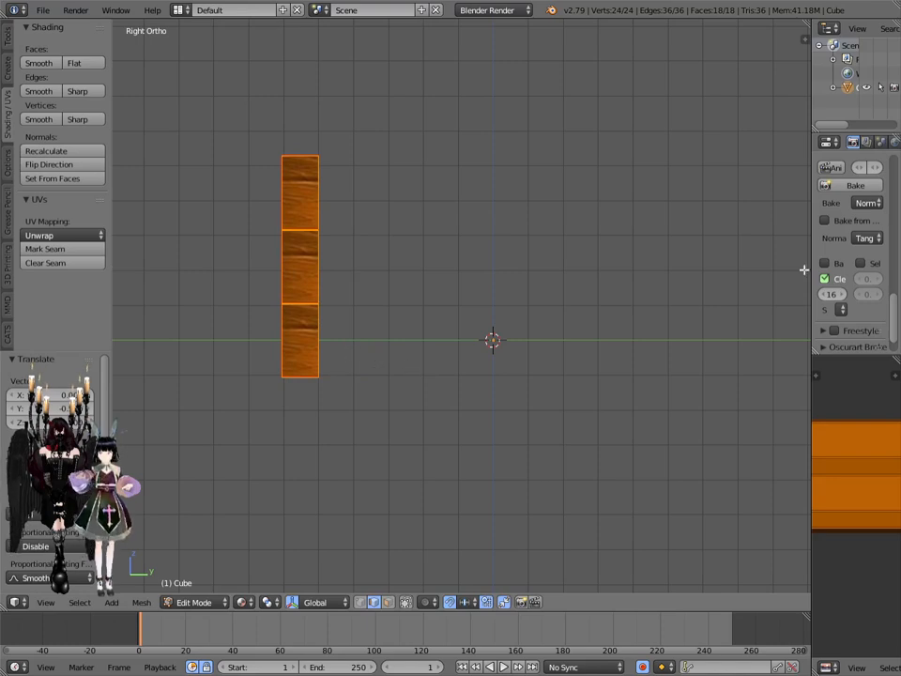
# Step: Add a Mirror modifier to the slat panel and mirror it across the Y axis only, with X turned off
pyautogui.moveTo(811, 259); pyautogui.dragTo(691, 257)
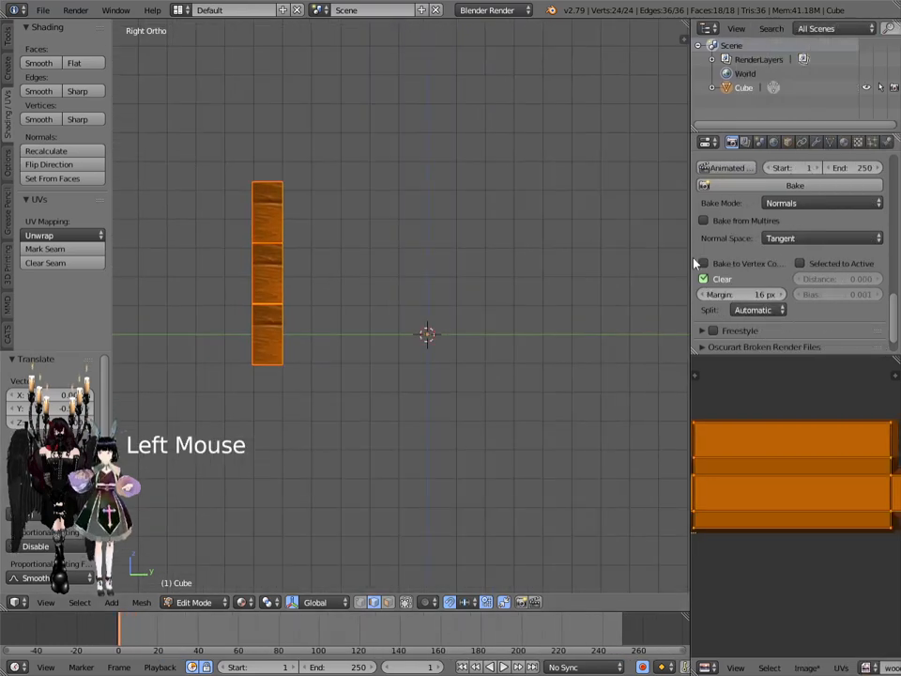
pyautogui.click(816, 142)
pyautogui.click(759, 192)
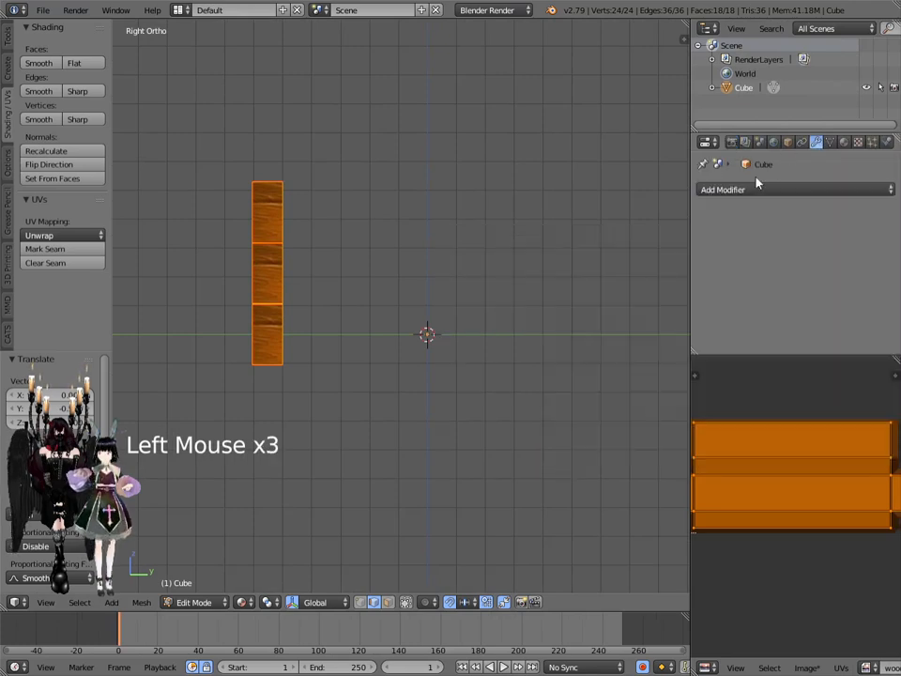
pyautogui.click(742, 193)
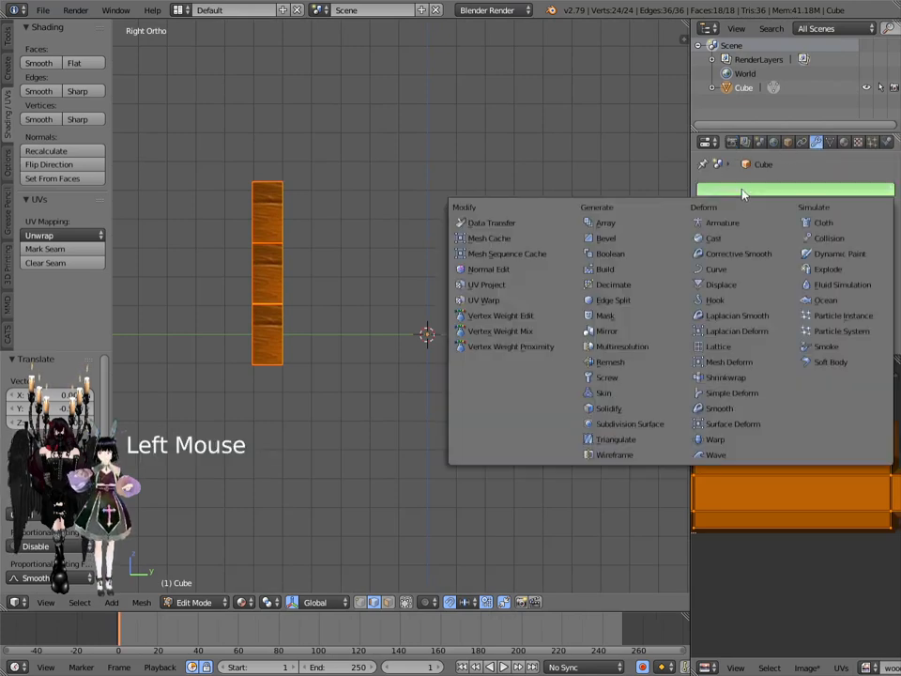
pyautogui.click(605, 330)
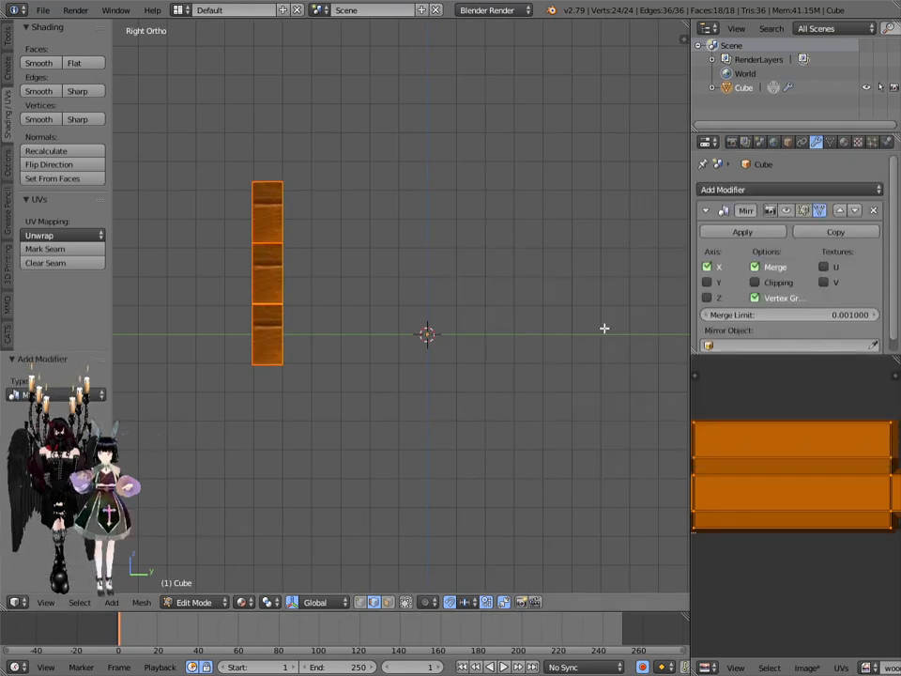
pyautogui.click(708, 268)
pyautogui.click(708, 282)
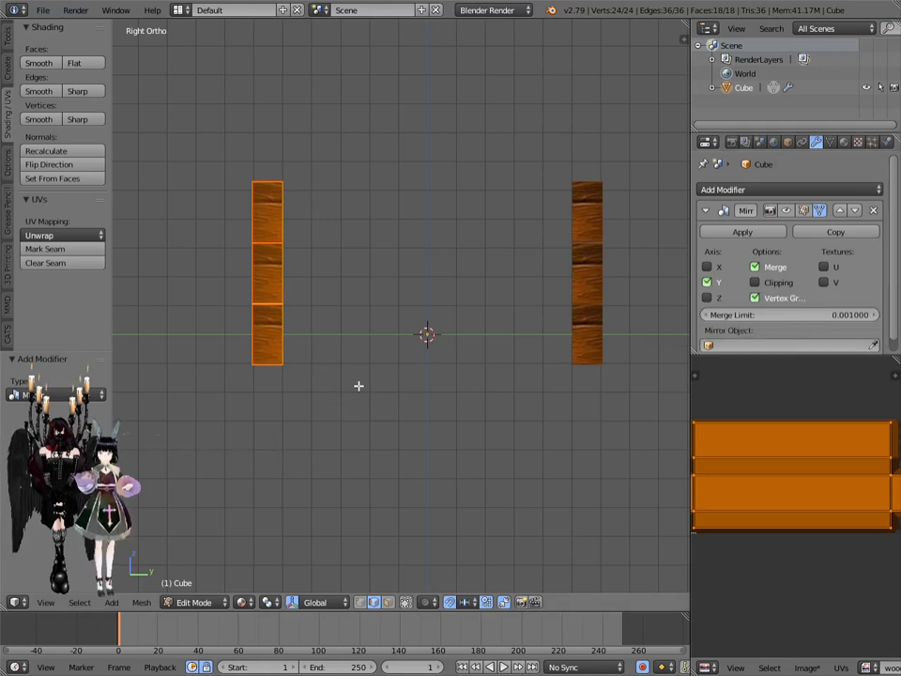
# Step: Move the panel about 0.2 along Y toward its origin to narrow the gap to its mirrored copy, and return to Object Mode
pyautogui.press('g')
pyautogui.press('y')
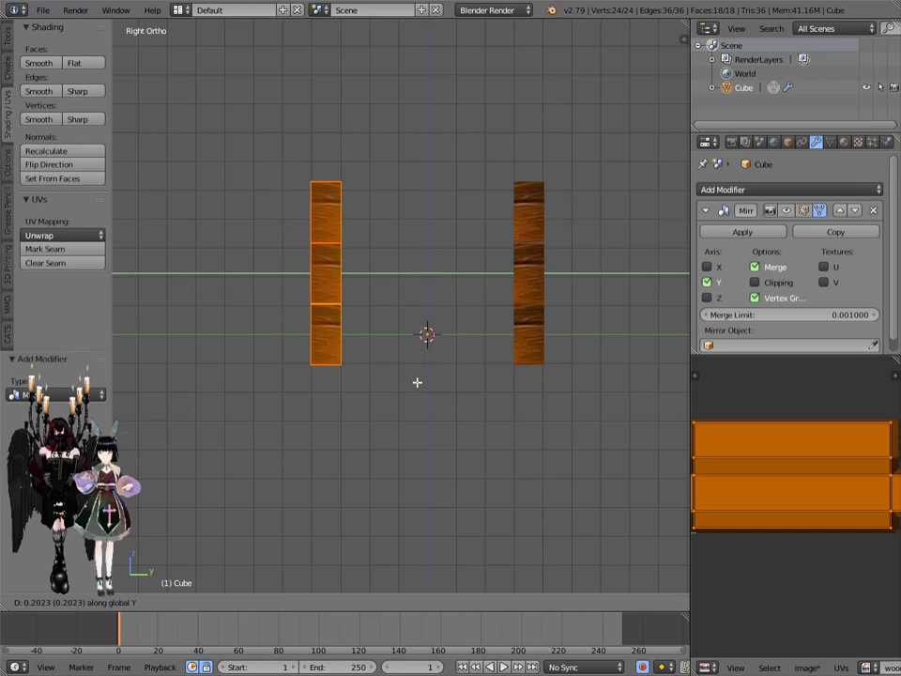
pyautogui.click(417, 382)
pyautogui.moveTo(356, 388); pyautogui.dragTo(356, 464, button='middle')
pyautogui.click(193, 602)
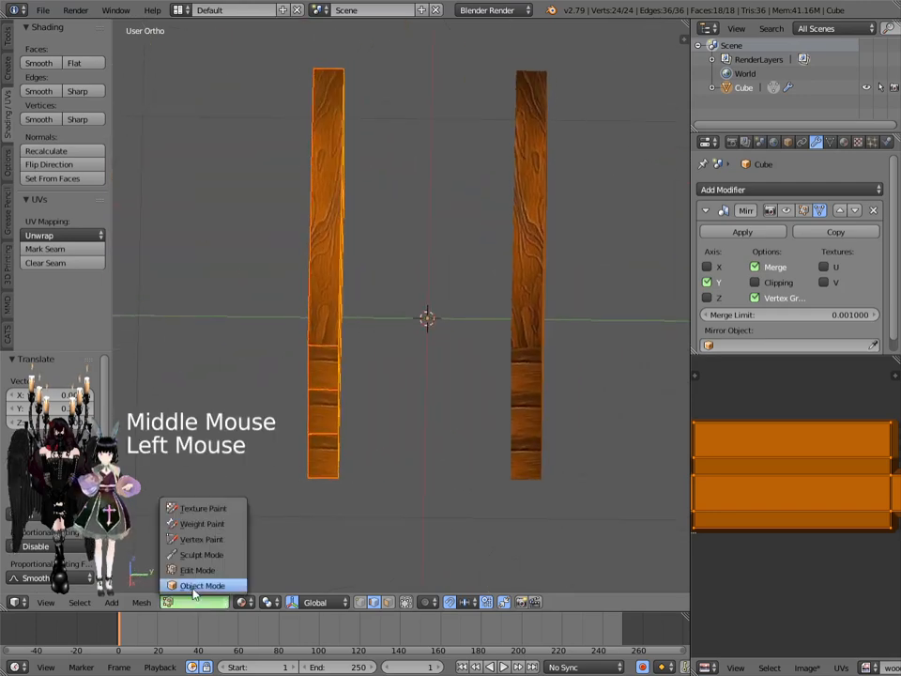
pyautogui.click(197, 584)
pyautogui.moveTo(298, 443); pyautogui.dragTo(516, 397, button='middle')
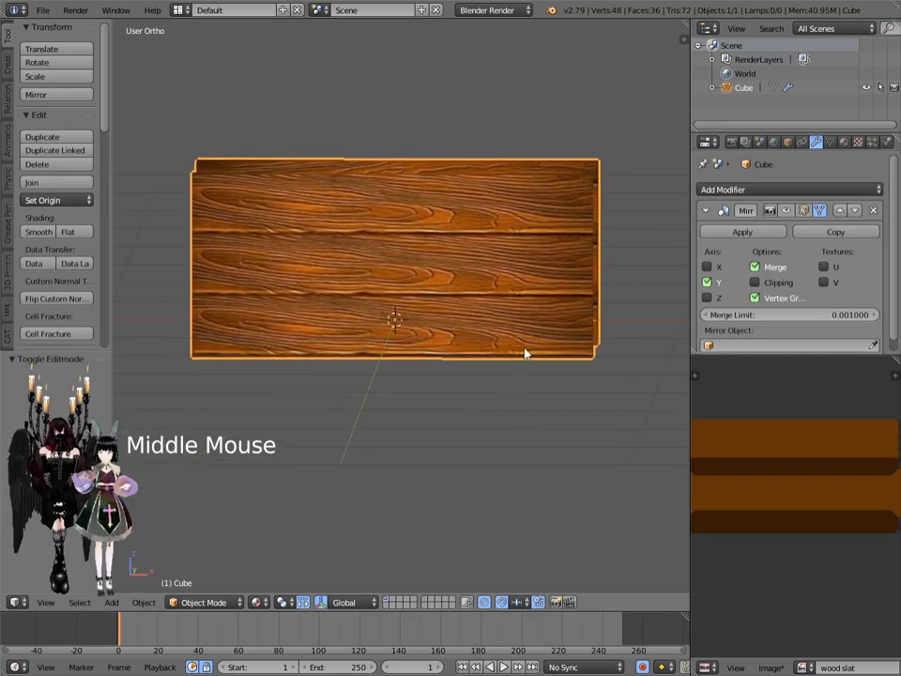
# Step: Duplicate the mirrored panel object straight up along Z, leaving a gap above the original
pyautogui.rightClick(526, 353)
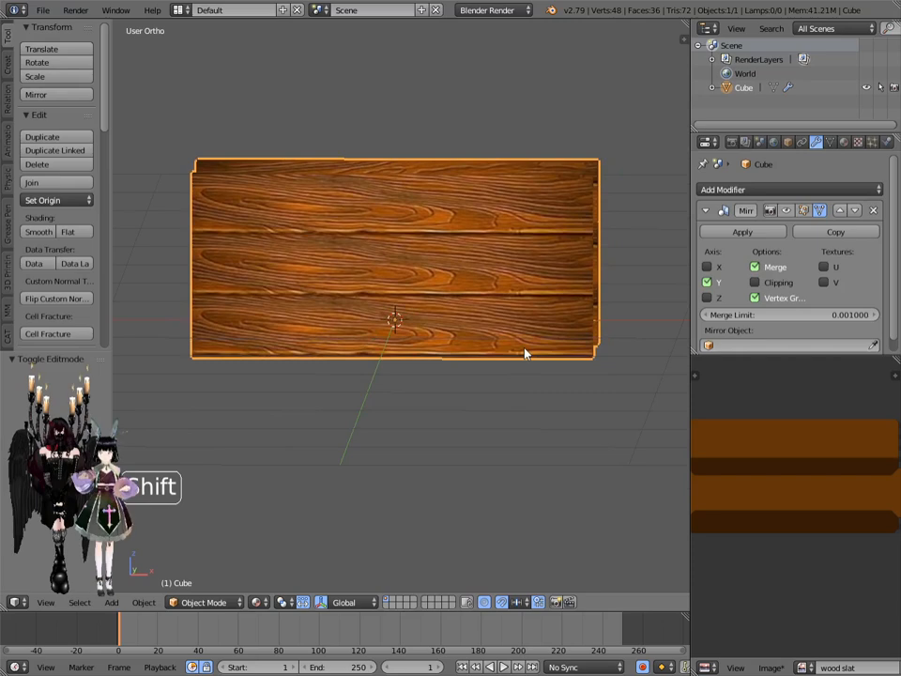
pyautogui.hotkey('shift', 'd')
pyautogui.press('z')
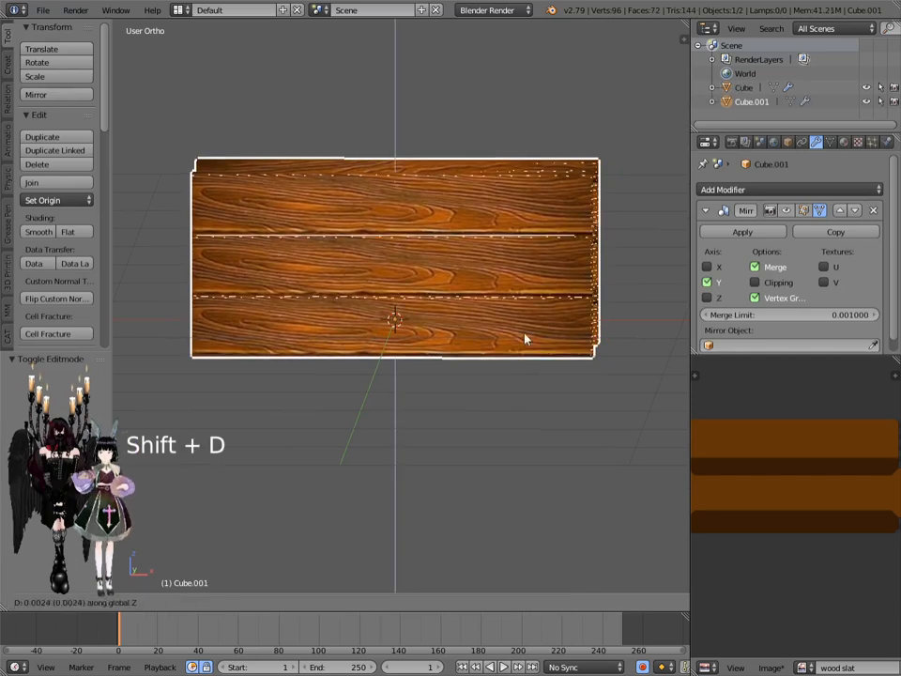
pyautogui.click(517, 113)
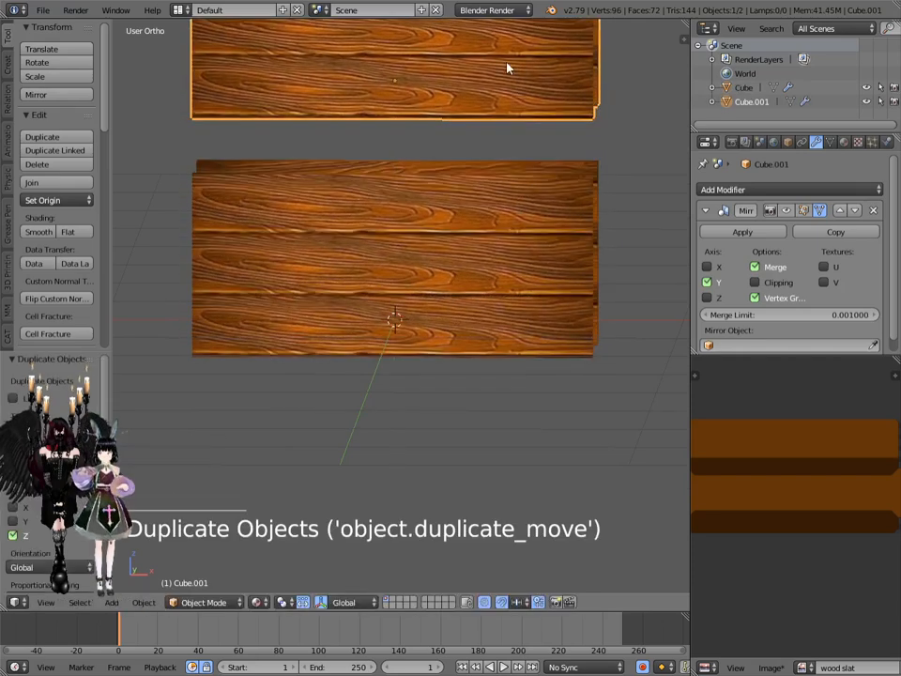
pyautogui.scroll(-2, 510, 74)
pyautogui.keyDown('shift'); pyautogui.moveTo(507, 67); pyautogui.dragTo(490, 329, button='middle'); pyautogui.keyUp('shift')
# Step: Enter Edit Mode on the upper duplicate and change its Mirror modifier axis from Y to X
pyautogui.click(205, 605)
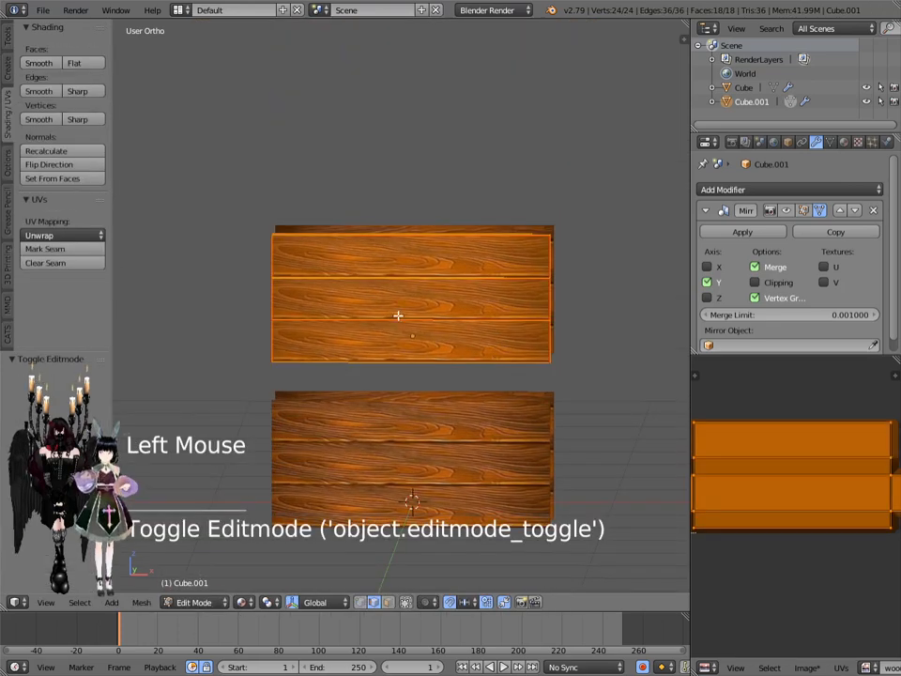
pyautogui.scroll(3, 406, 324)
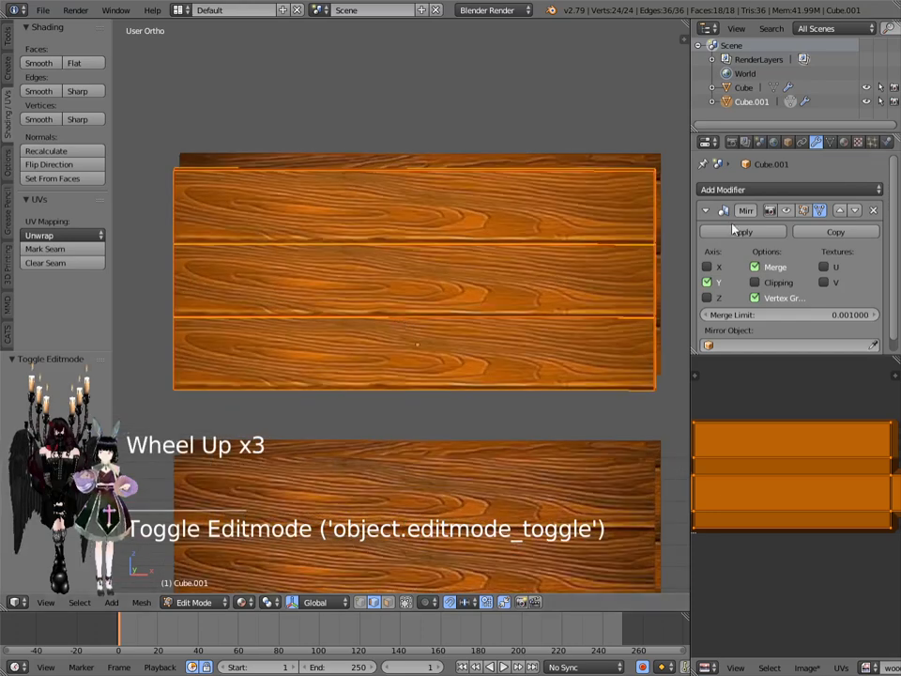
pyautogui.click(709, 267)
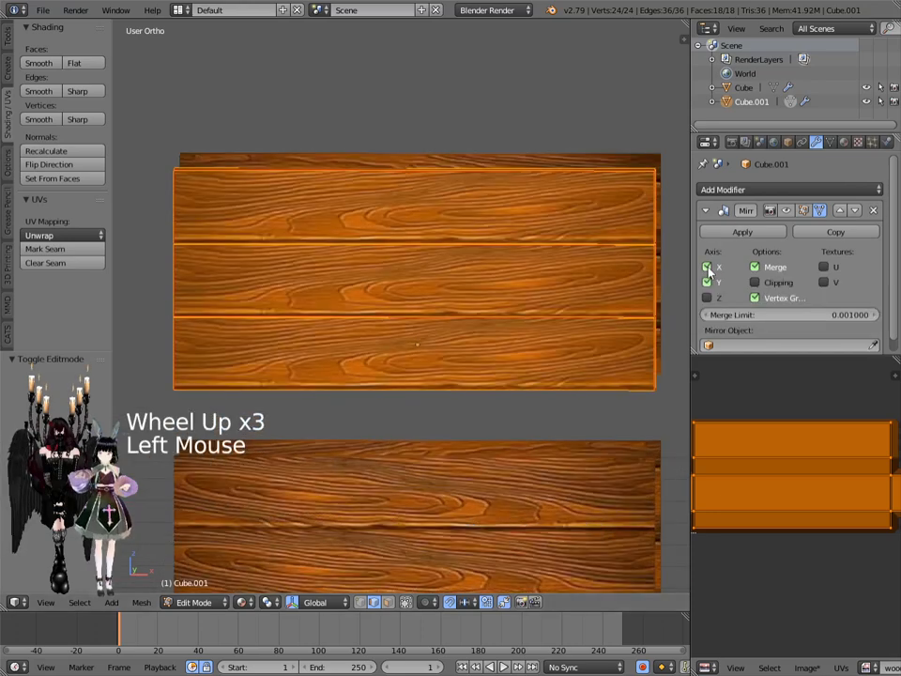
pyautogui.click(709, 282)
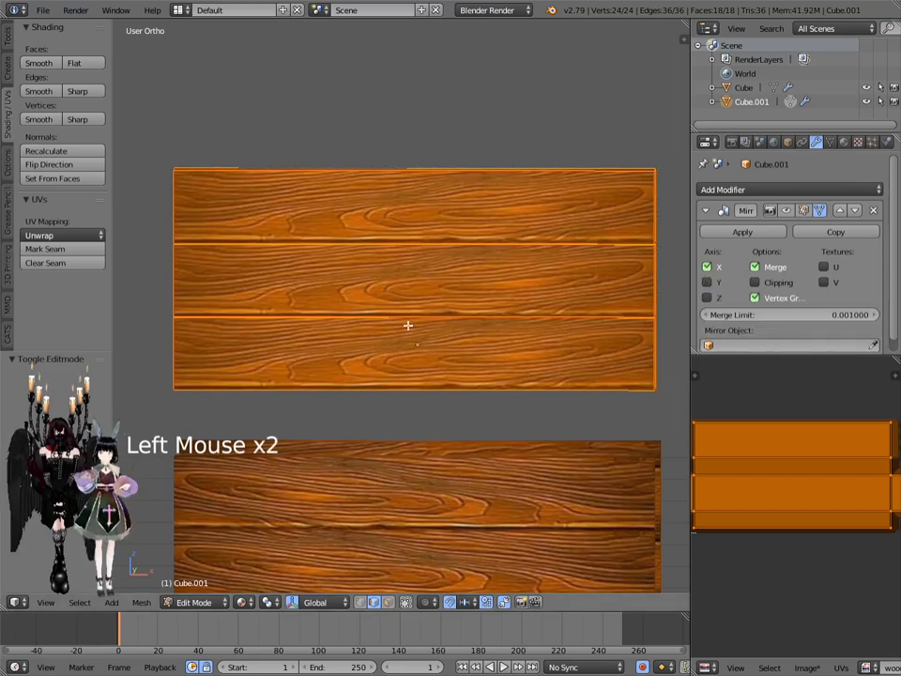
# Step: Try rotating the duplicated panel's mesh 180 degrees about the Z axis, and undo the rotation
pyautogui.scroll(-1, 412, 321)
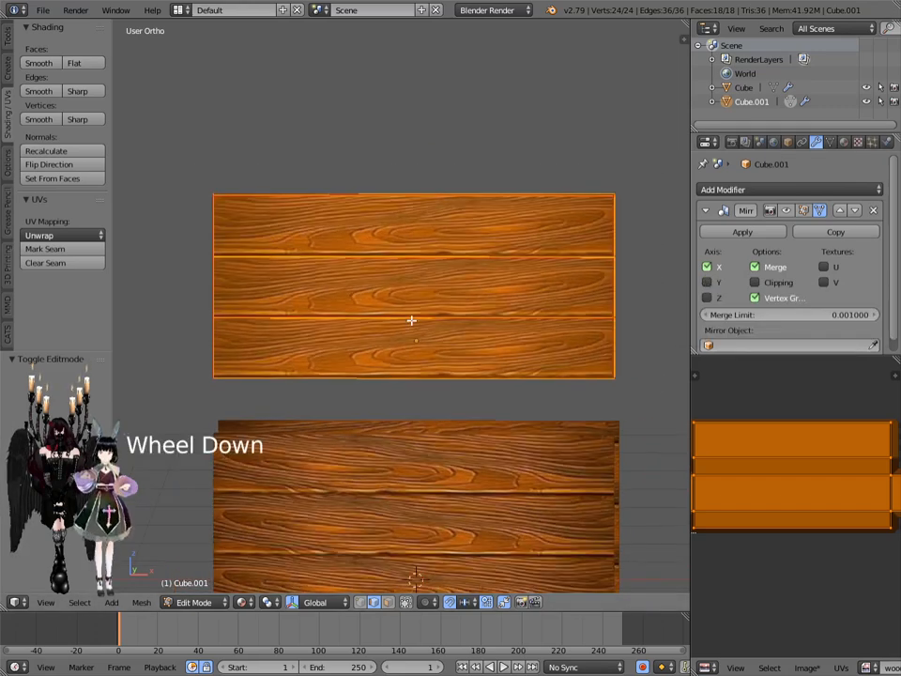
pyautogui.press('r')
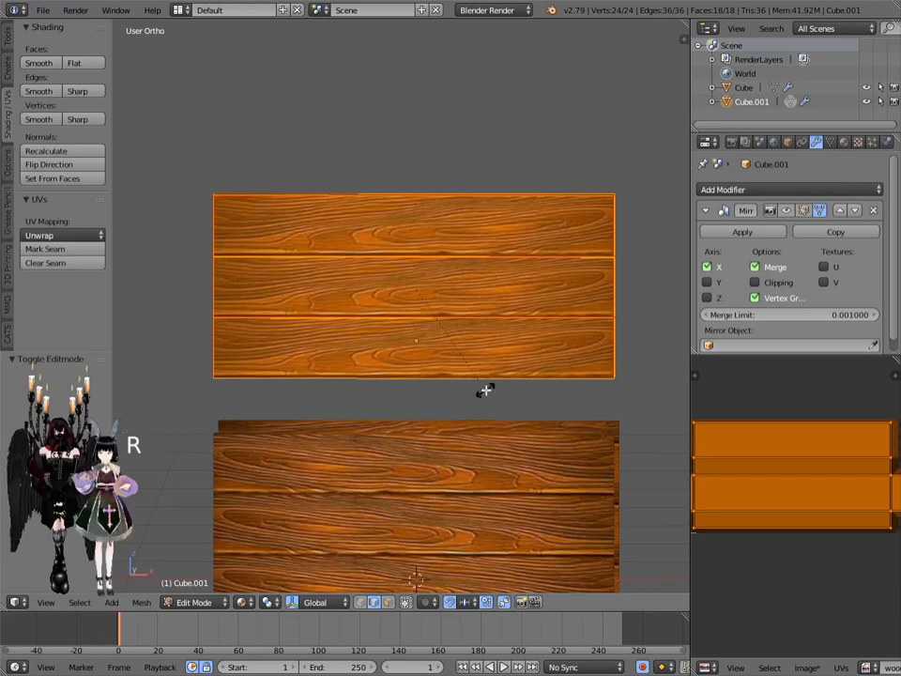
pyautogui.write('z180')
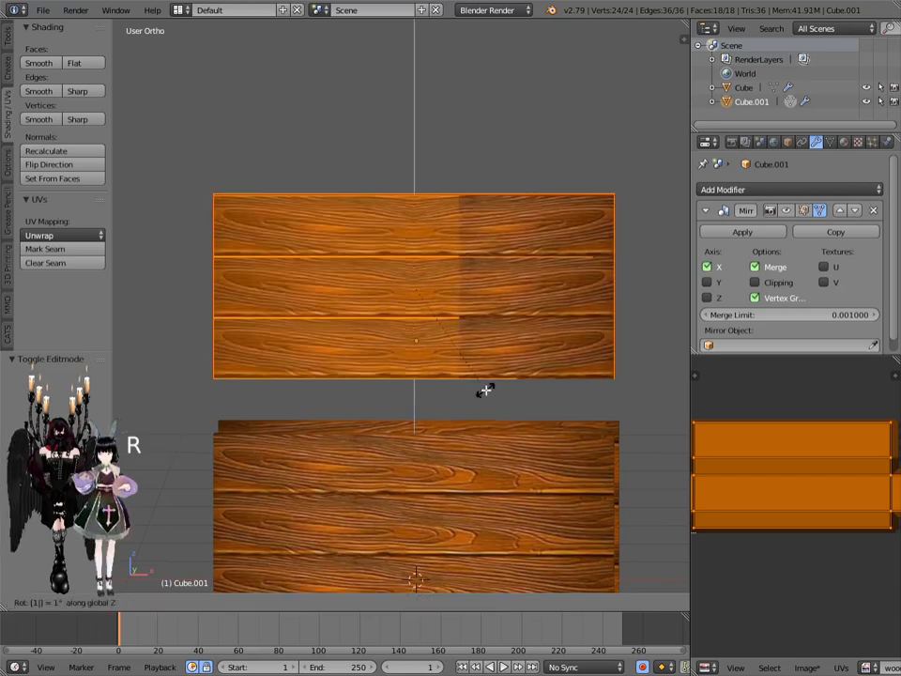
pyautogui.press('Return')
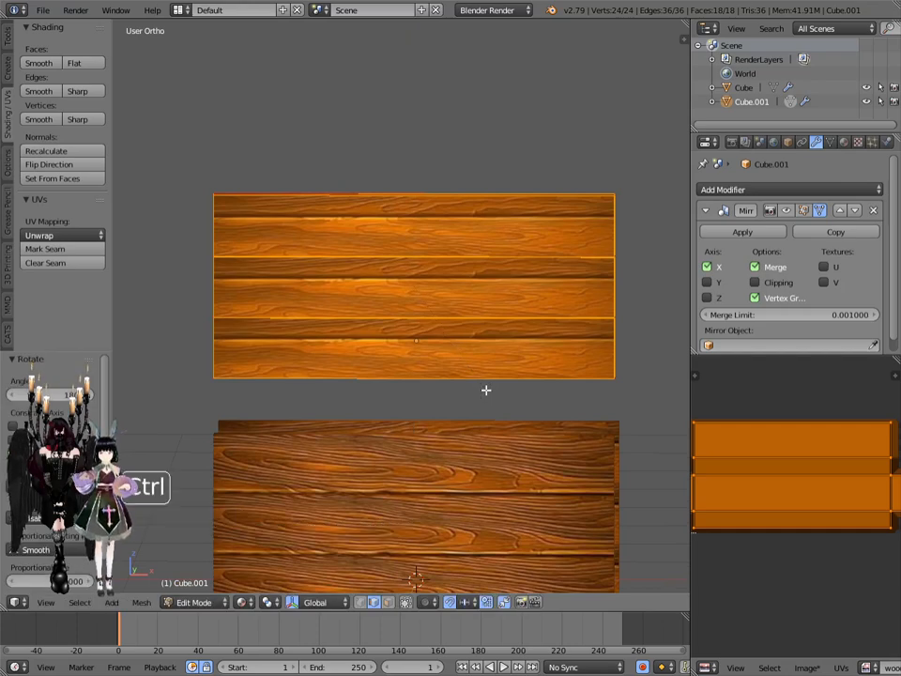
pyautogui.hotkey('ctrl', 'z')
# Step: Rotate the duplicated panel's mesh 90 degrees about Z and move it about 0.6 along X to one end of the chest
pyautogui.write('rz90')
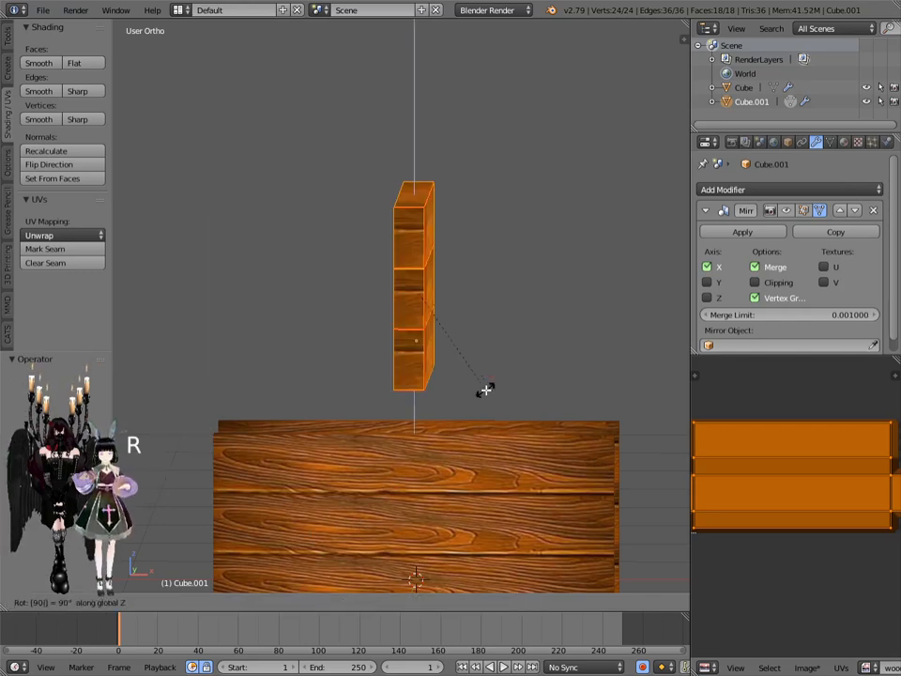
pyautogui.press('Return')
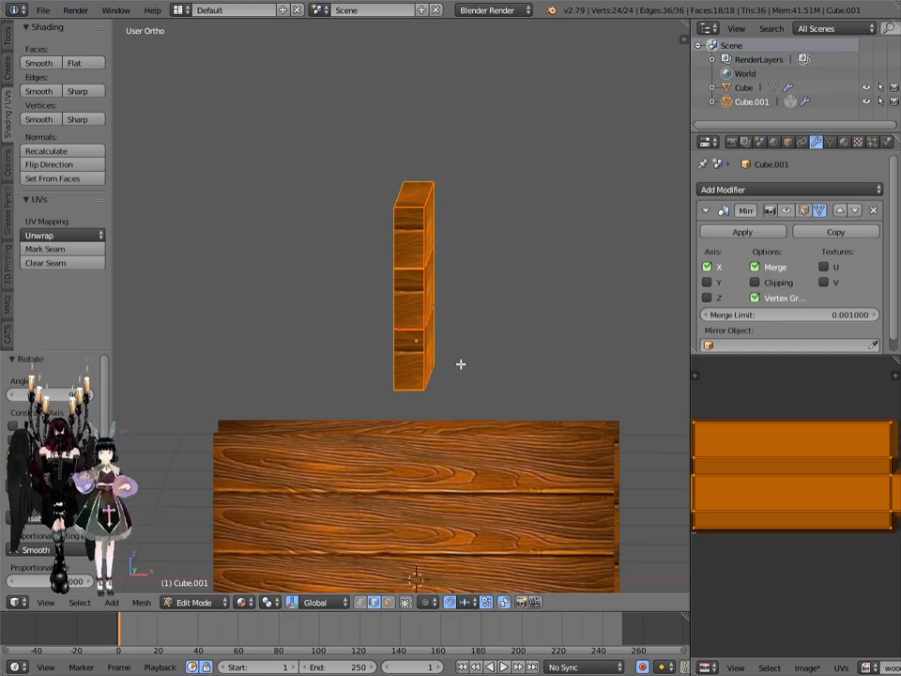
pyautogui.press('g')
pyautogui.press('x')
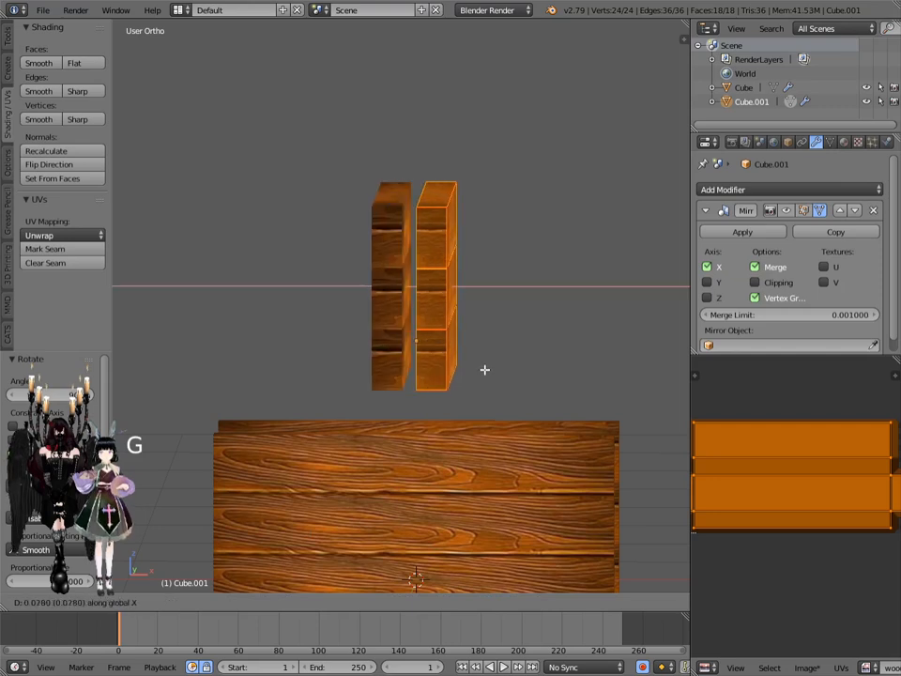
pyautogui.click(648, 425)
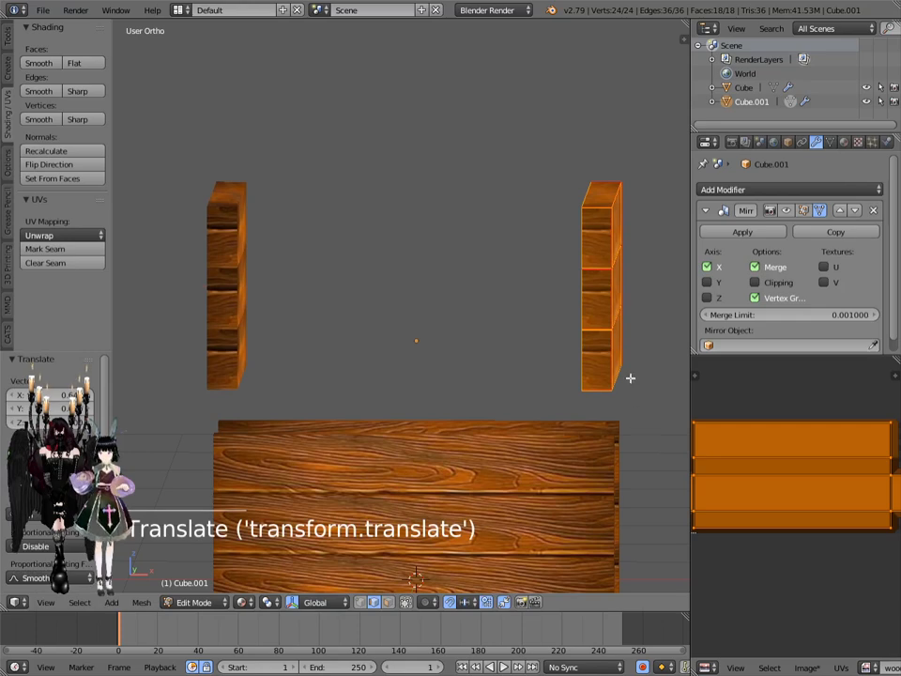
# Step: In the front view, move the side panel down along Z until it lines up with the height of the front panel
pyautogui.scroll(-2, 624, 421)
pyautogui.keyDown('shift'); pyautogui.moveTo(624, 421); pyautogui.dragTo(538, 338, button='middle'); pyautogui.keyUp('shift')
pyautogui.press('KP_1')
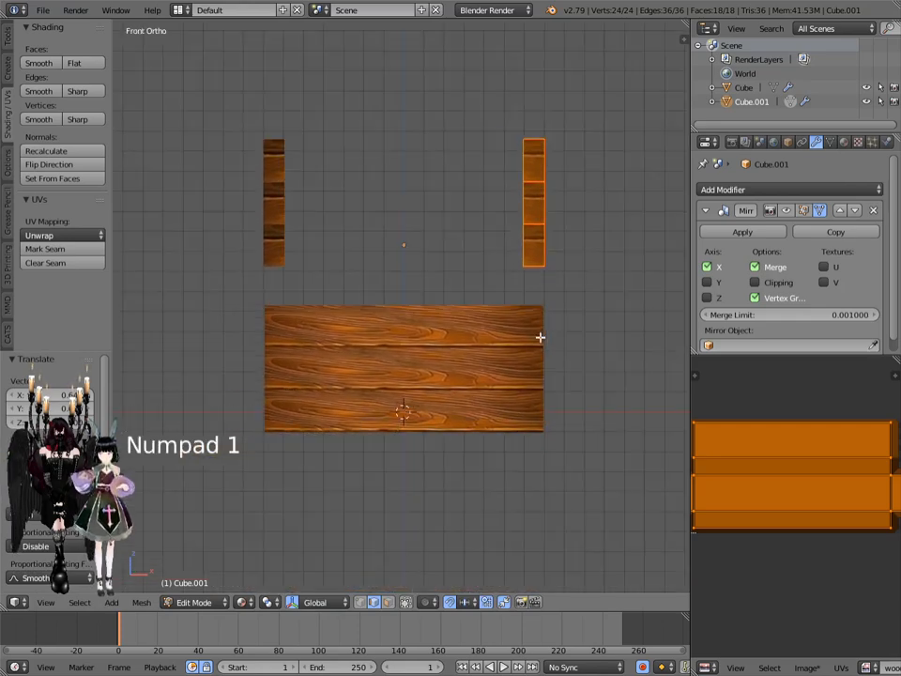
pyautogui.press('g')
pyautogui.press('z')
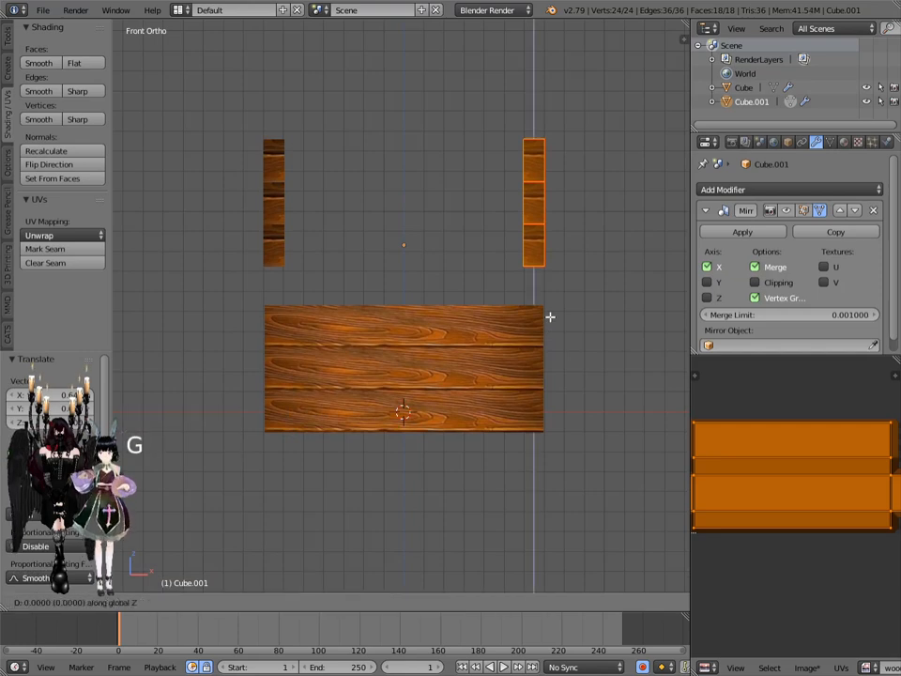
pyautogui.click(564, 481)
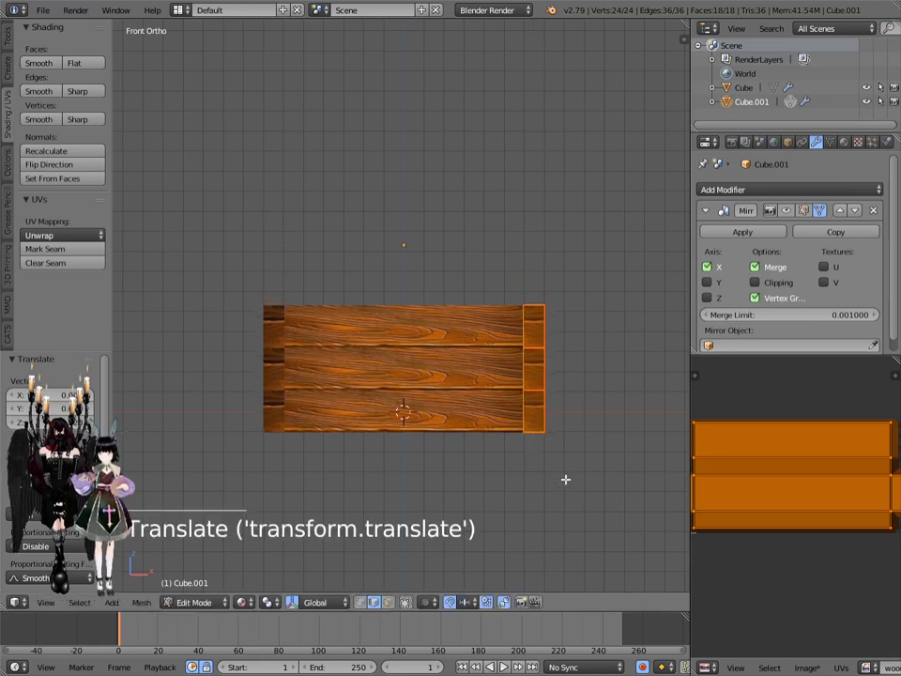
# Step: In the right side view, slide the side panel along negative Y until it is clear of the front and back panels
pyautogui.press('KP_3')
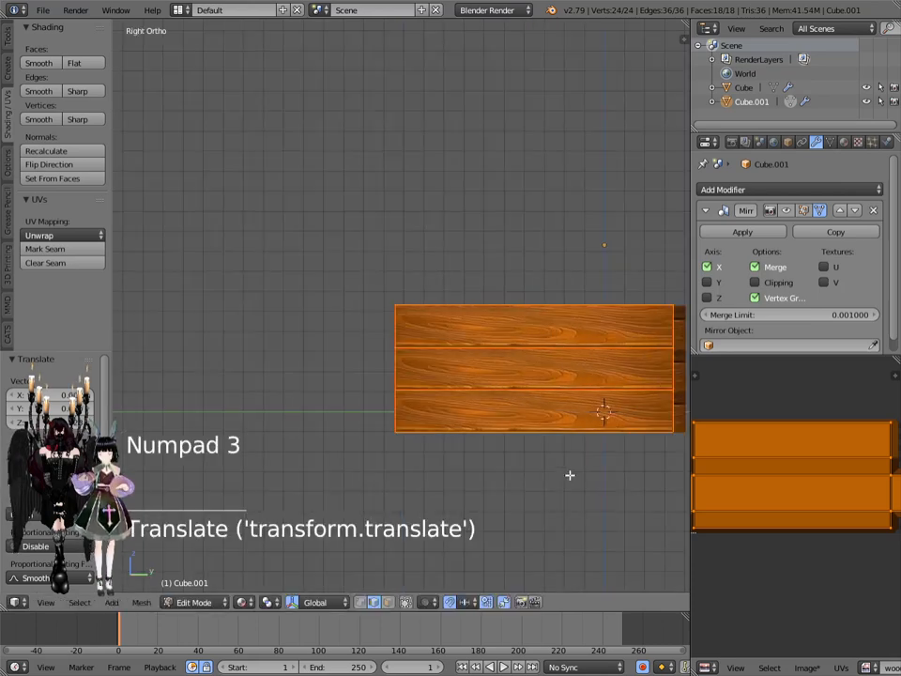
pyautogui.press('g')
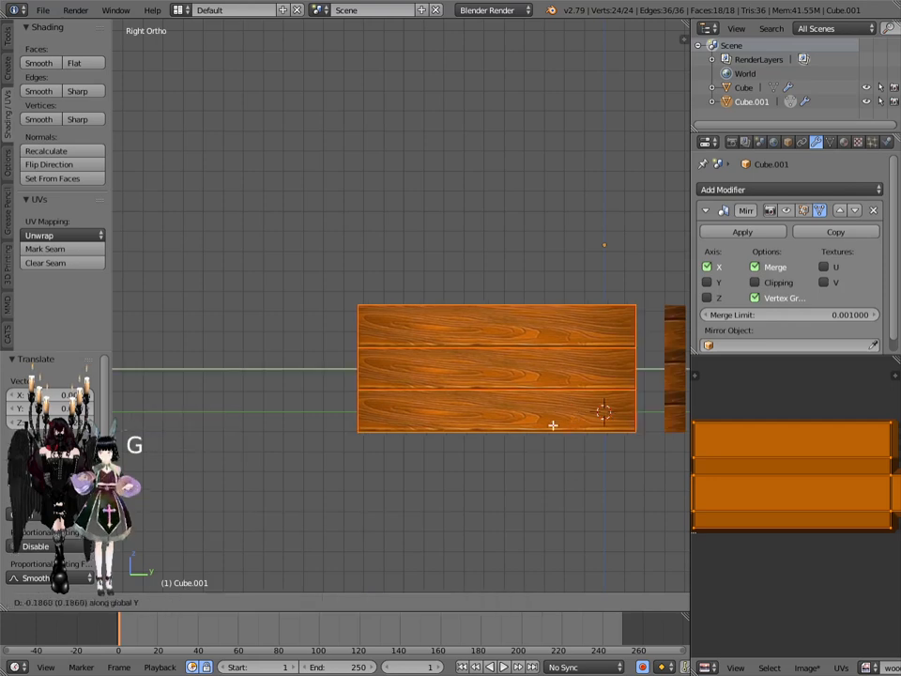
pyautogui.click(447, 429)
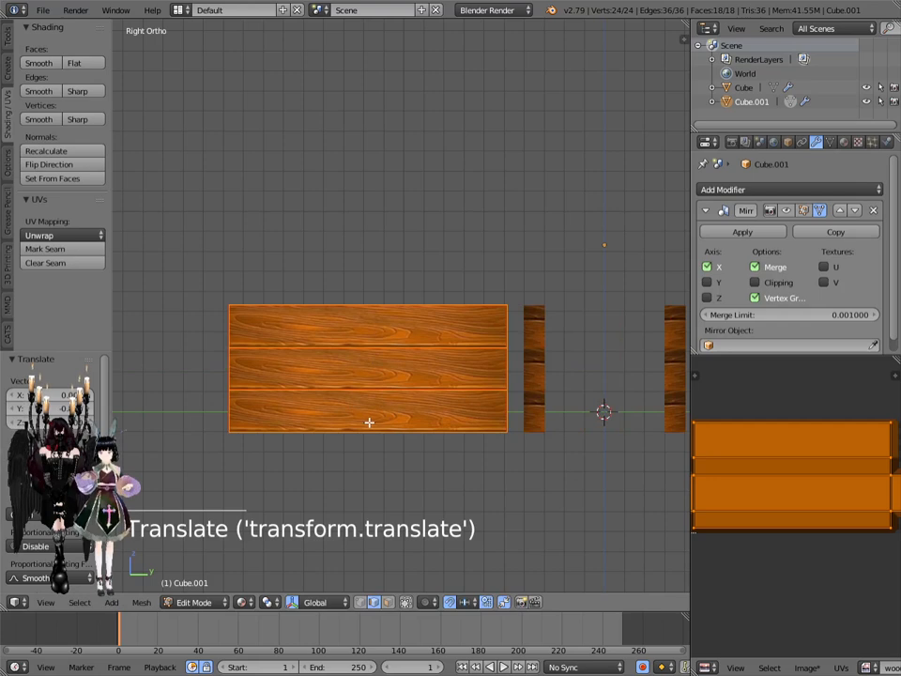
# Step: Add a loop cut across the middle of each of the side panel's three slats, without sliding the cuts
pyautogui.press('ctrl')
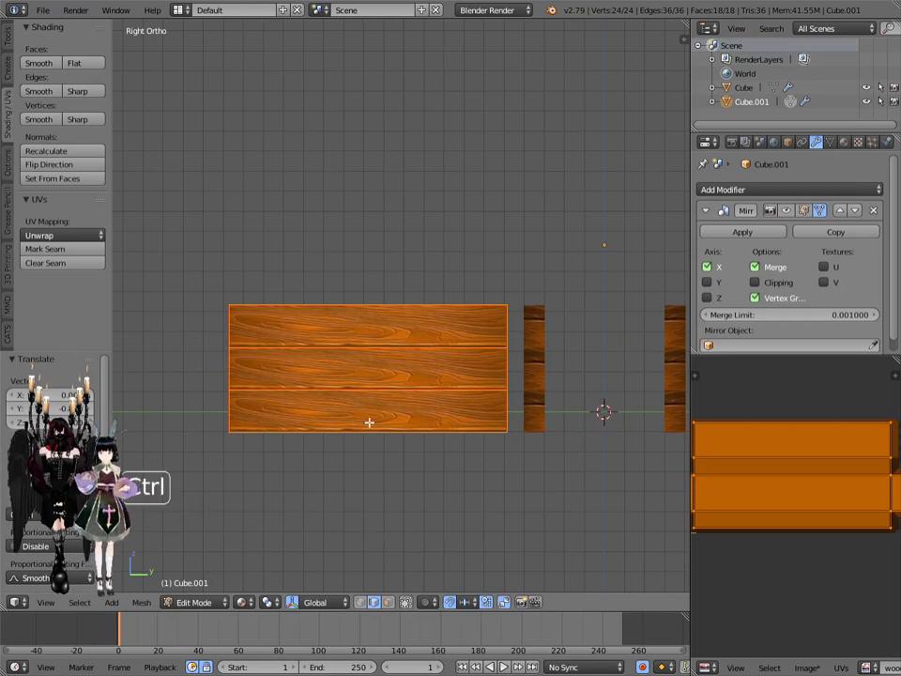
pyautogui.hotkey('ctrl', 'r')
pyautogui.click(369, 424)
pyautogui.click(369, 423)
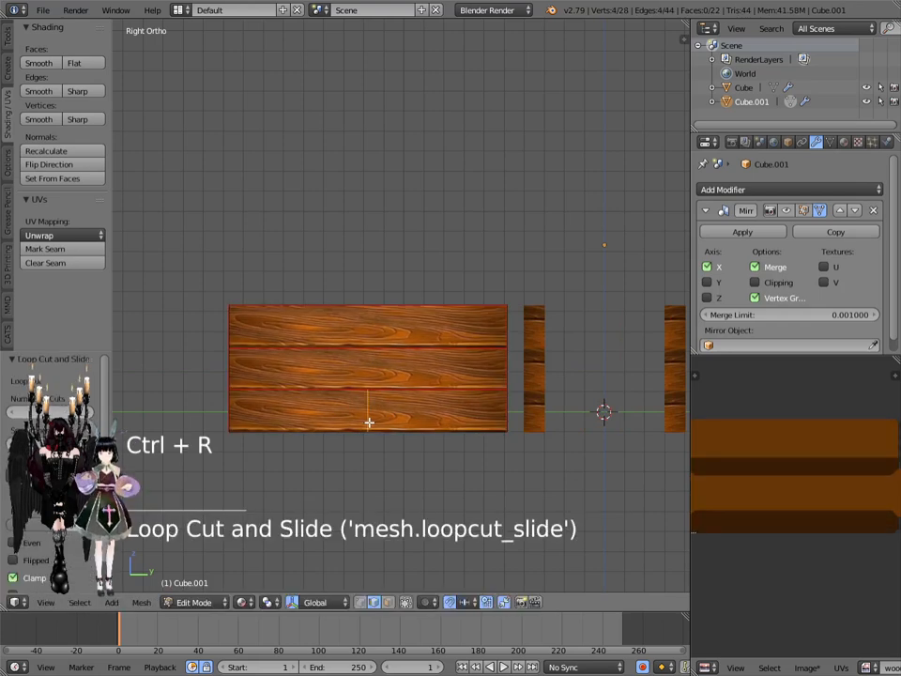
pyautogui.hotkey('ctrl', 'r')
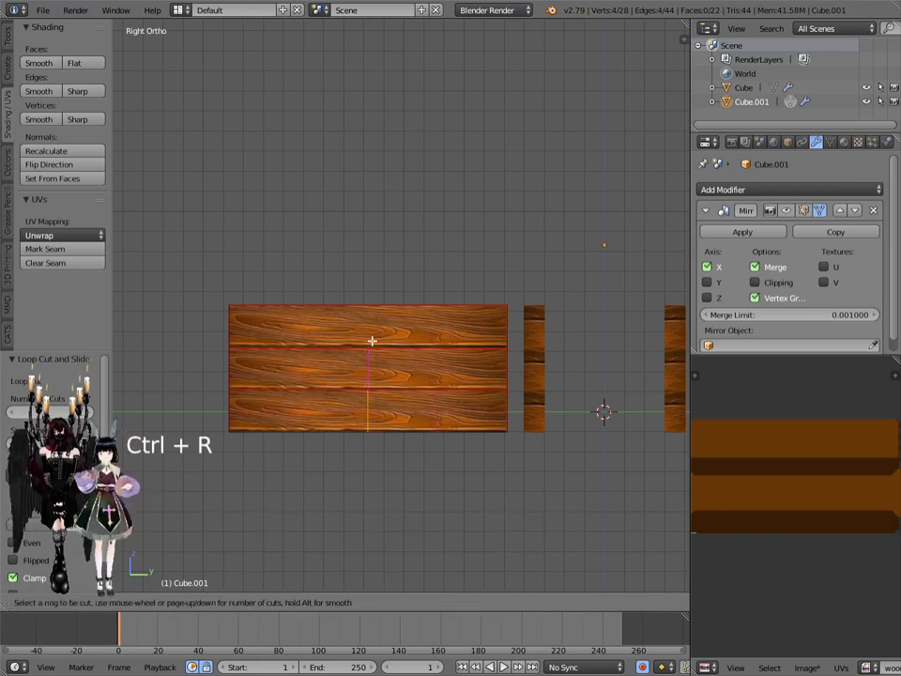
pyautogui.click(371, 341)
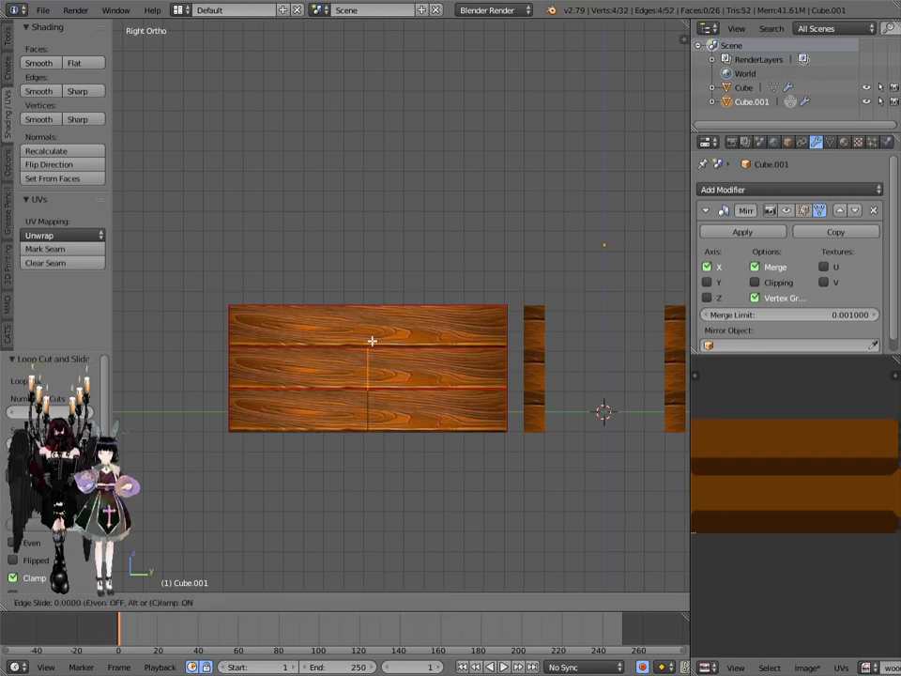
pyautogui.click(371, 340)
pyautogui.press('ctrl')
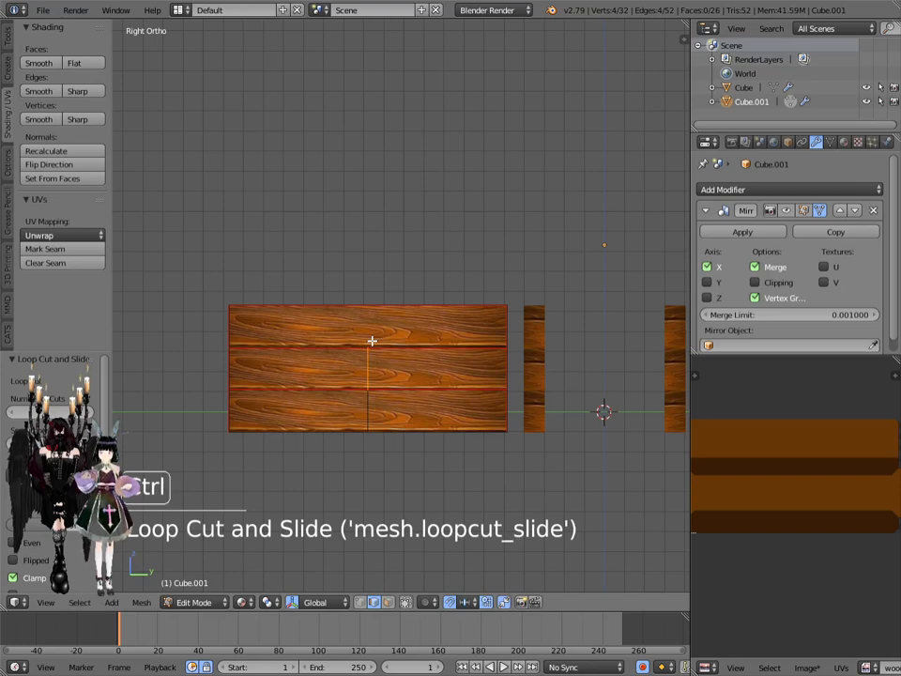
pyautogui.hotkey('ctrl', 'r')
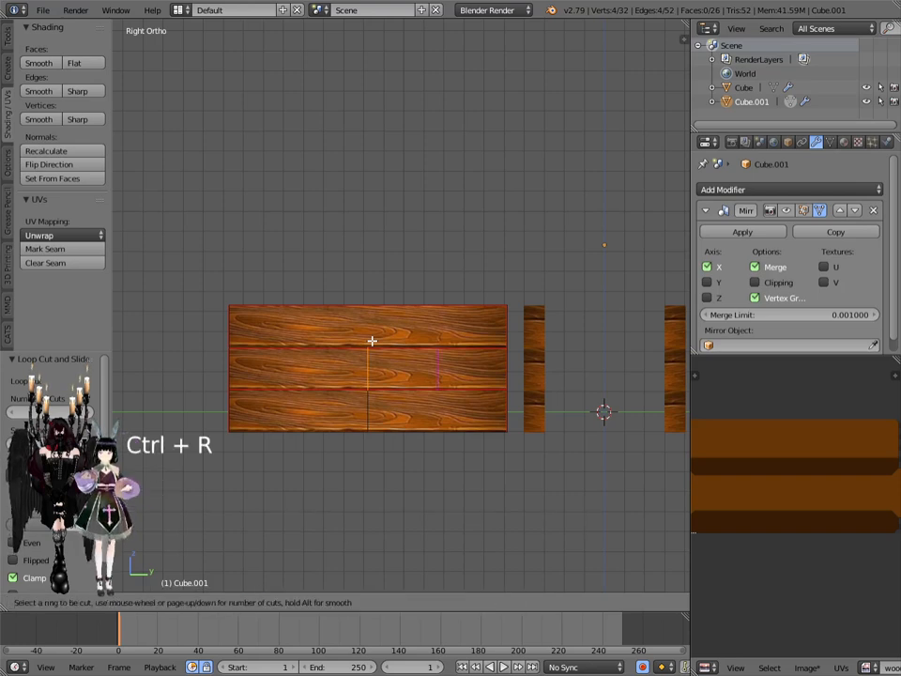
pyautogui.click(369, 310)
pyautogui.click(369, 310)
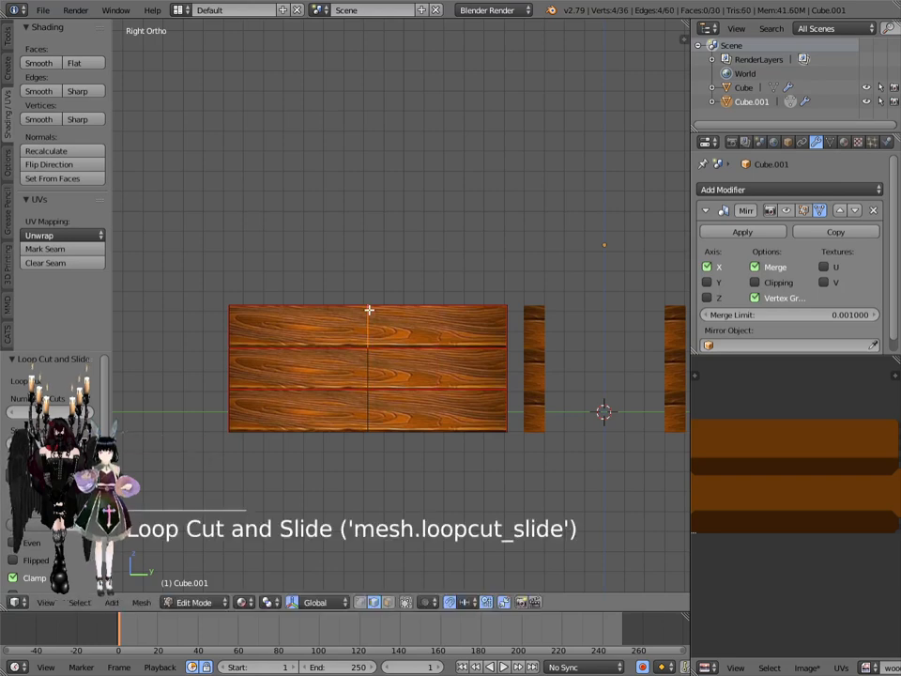
# Step: In face select mode, select the face loops on the negative Y half of all three slats and delete those faces
pyautogui.click(389, 604)
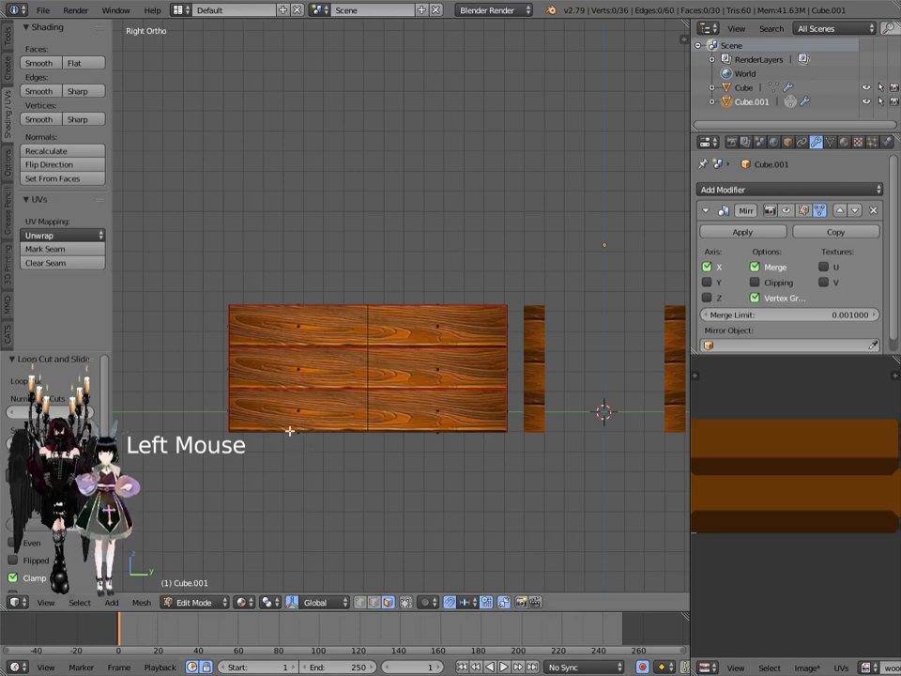
pyautogui.keyDown('alt'); pyautogui.rightClick(298, 430); pyautogui.keyUp('alt')
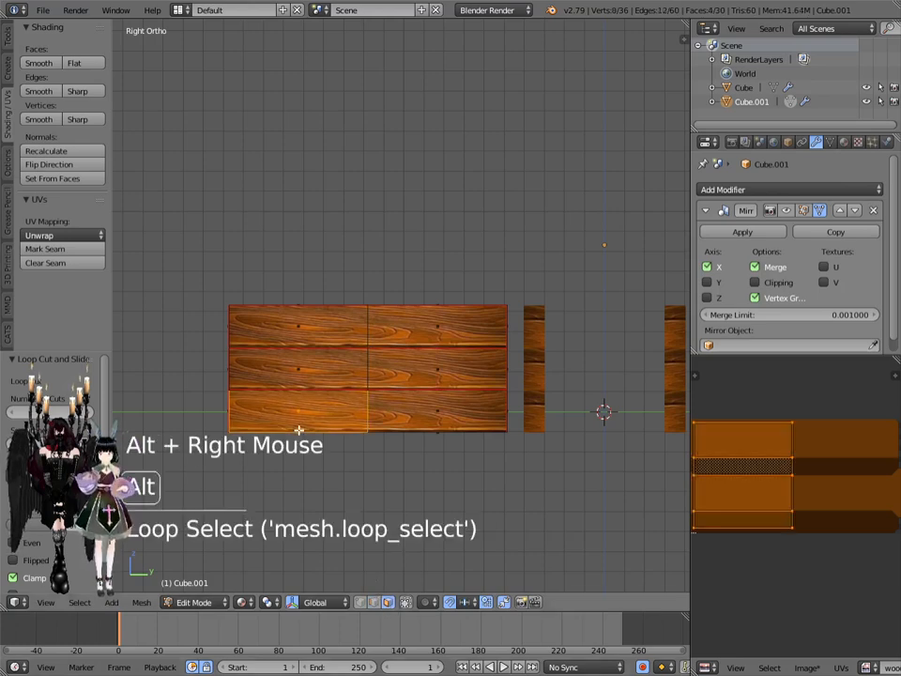
pyautogui.keyDown('alt'); pyautogui.keyDown('shift'); pyautogui.rightClick(297, 366); pyautogui.keyUp('shift'); pyautogui.keyUp('alt')
pyautogui.keyDown('alt'); pyautogui.keyDown('shift'); pyautogui.rightClick(298, 343); pyautogui.keyUp('shift'); pyautogui.keyUp('alt')
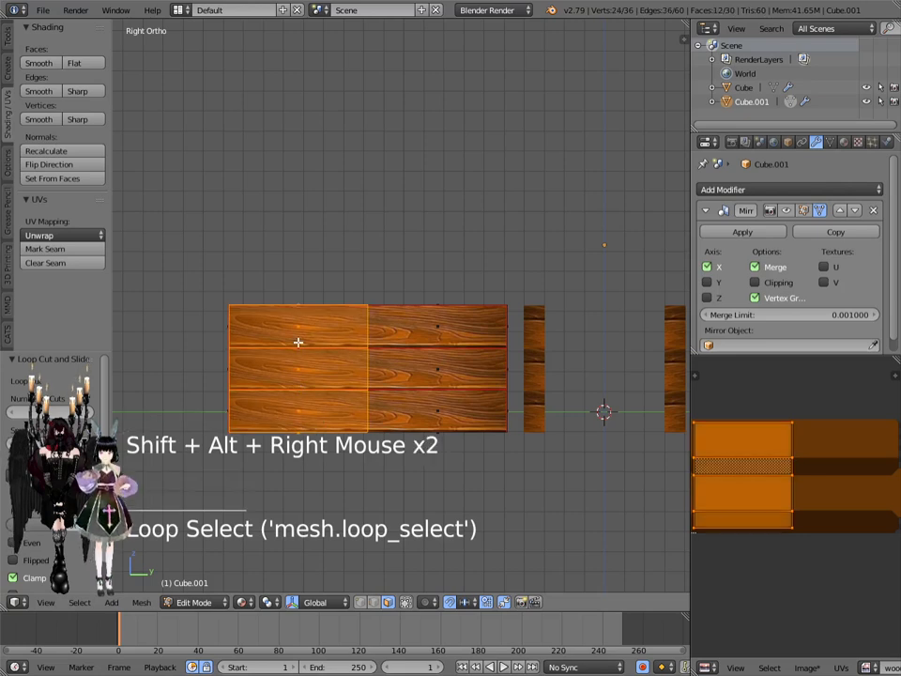
pyautogui.press('x')
pyautogui.click(272, 379)
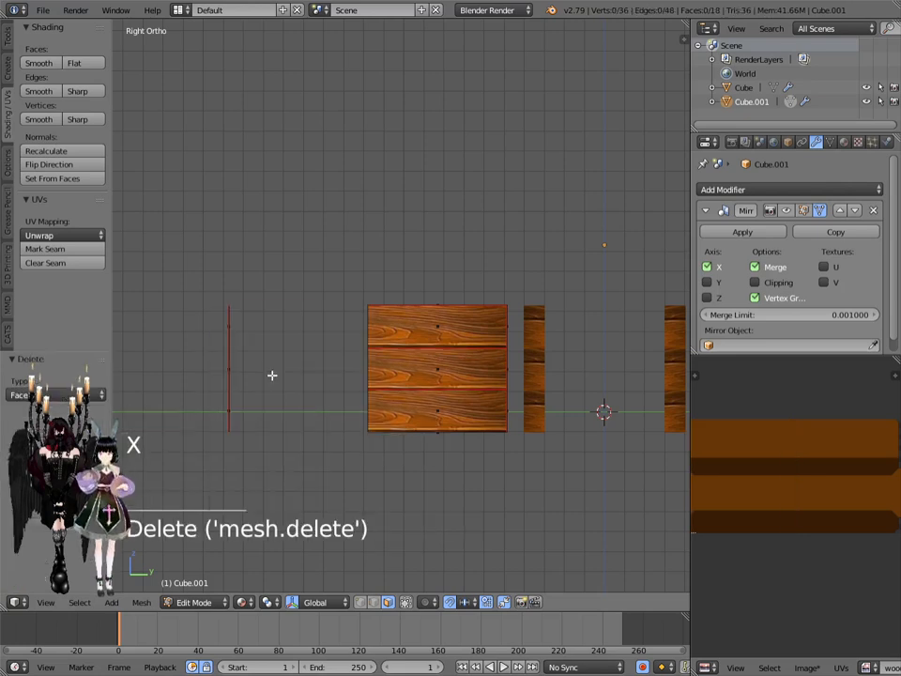
# Step: Delete the three leftover end faces that remain detached from the shortened side panel
pyautogui.moveTo(245, 346); pyautogui.dragTo(169, 379, button='middle')
pyautogui.scroll(5, 286, 274)
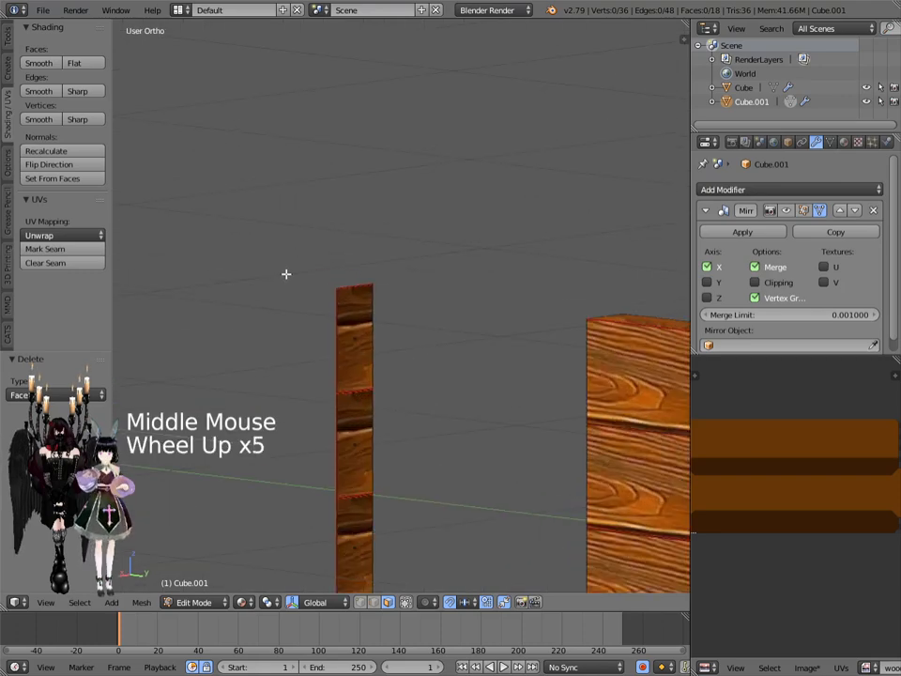
pyautogui.rightClick(348, 306)
pyautogui.keyDown('shift'); pyautogui.rightClick(352, 428); pyautogui.keyUp('shift')
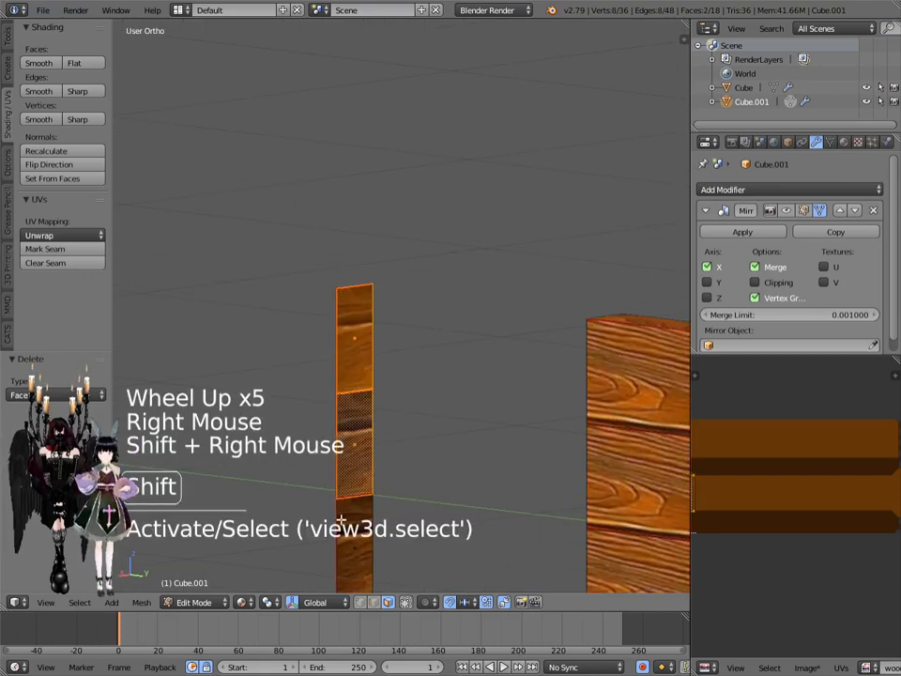
pyautogui.keyDown('shift'); pyautogui.rightClick(342, 522); pyautogui.keyUp('shift')
pyautogui.scroll(-3, 347, 512)
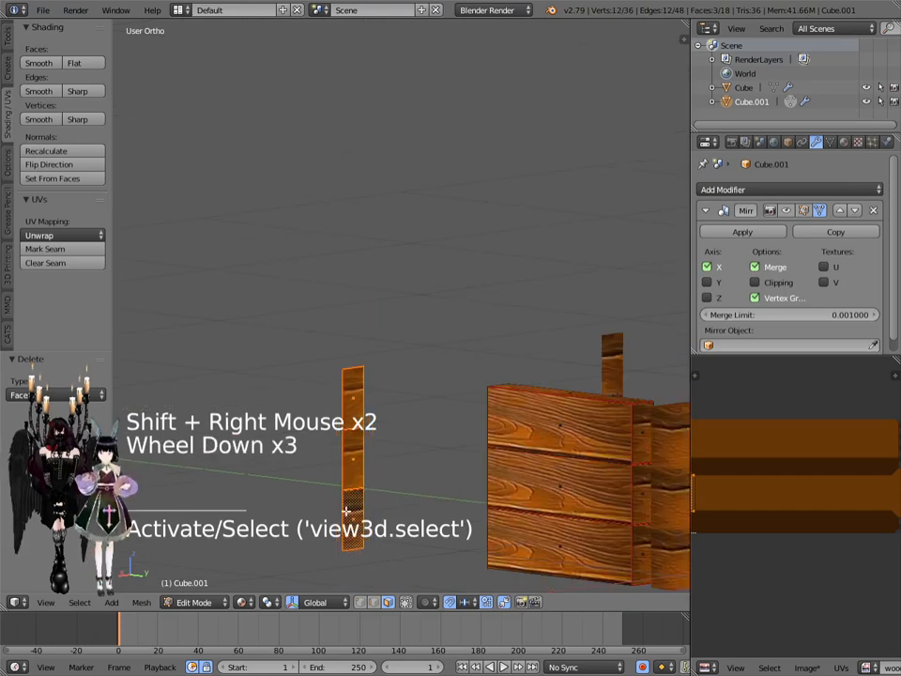
pyautogui.press('x')
pyautogui.click(362, 503)
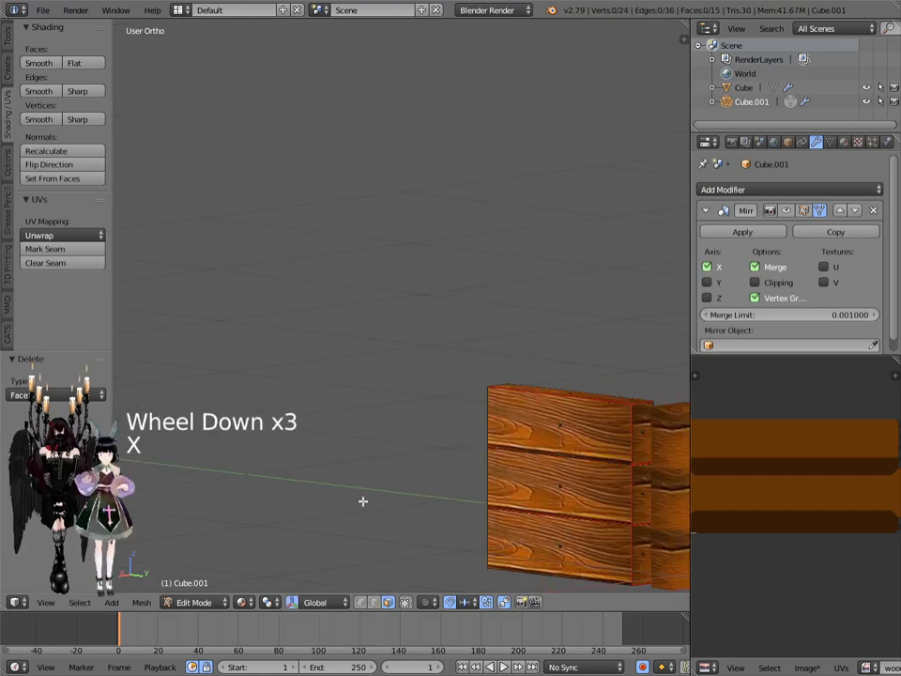
# Step: Delete the three end faces at the uncut end of the side panel, nearest the front panel
pyautogui.moveTo(595, 456); pyautogui.dragTo(589, 466, button='middle')
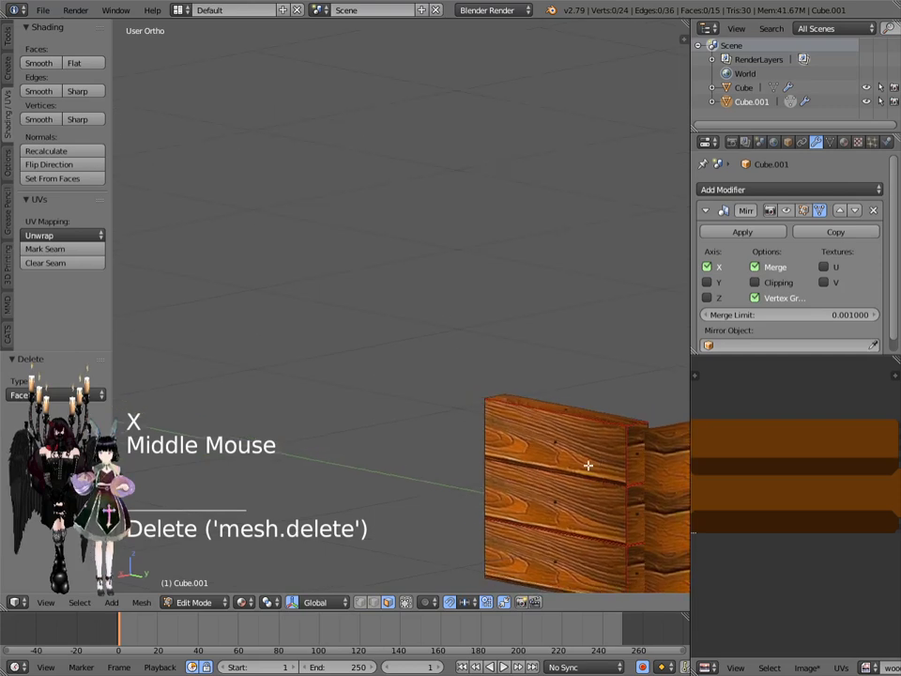
pyautogui.rightClick(632, 462)
pyautogui.keyDown('shift'); pyautogui.rightClick(635, 513); pyautogui.keyUp('shift')
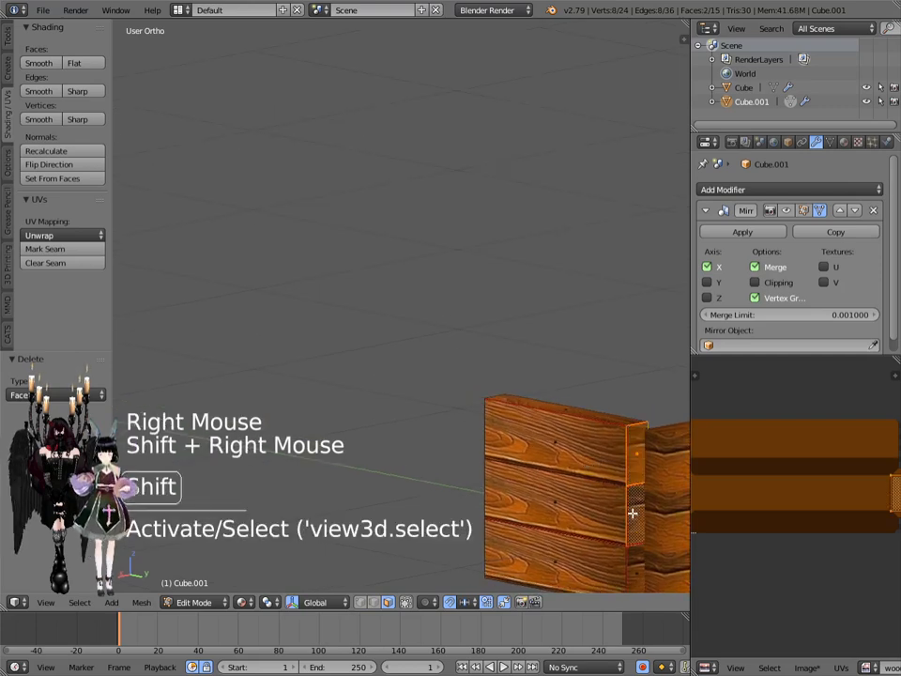
pyautogui.keyDown('shift'); pyautogui.rightClick(635, 572); pyautogui.keyUp('shift')
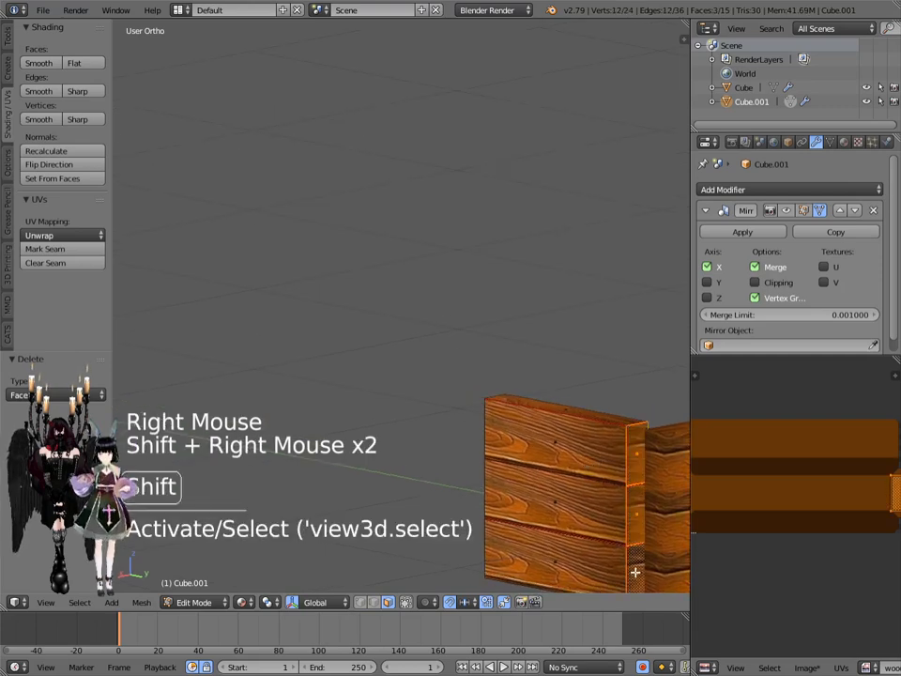
pyautogui.press('x')
pyautogui.click(325, 402)
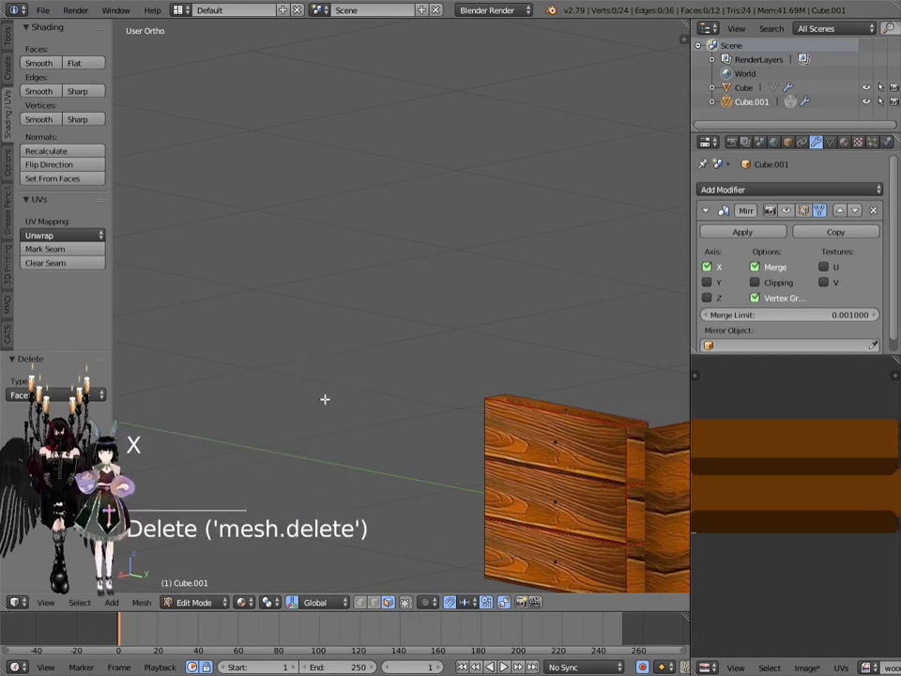
# Step: In the right side view, move the whole side panel mesh about 0.84 along Y so it sits centred between the front and back panels
pyautogui.scroll(-3, 325, 399)
pyautogui.moveTo(364, 396); pyautogui.dragTo(374, 439, button='middle')
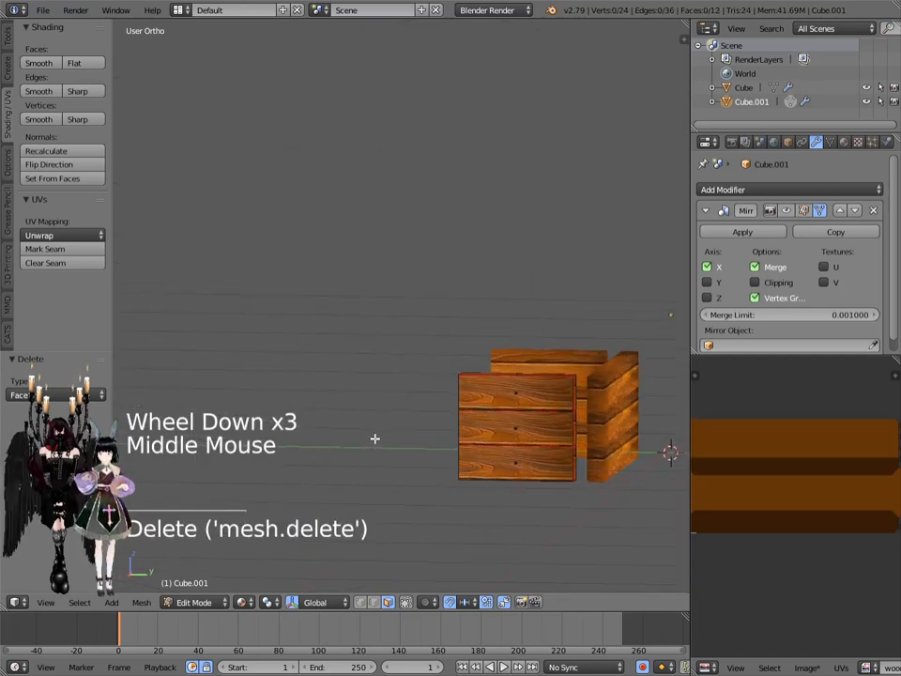
pyautogui.keyDown('shift'); pyautogui.moveTo(549, 452); pyautogui.dragTo(382, 444, button='middle'); pyautogui.keyUp('shift')
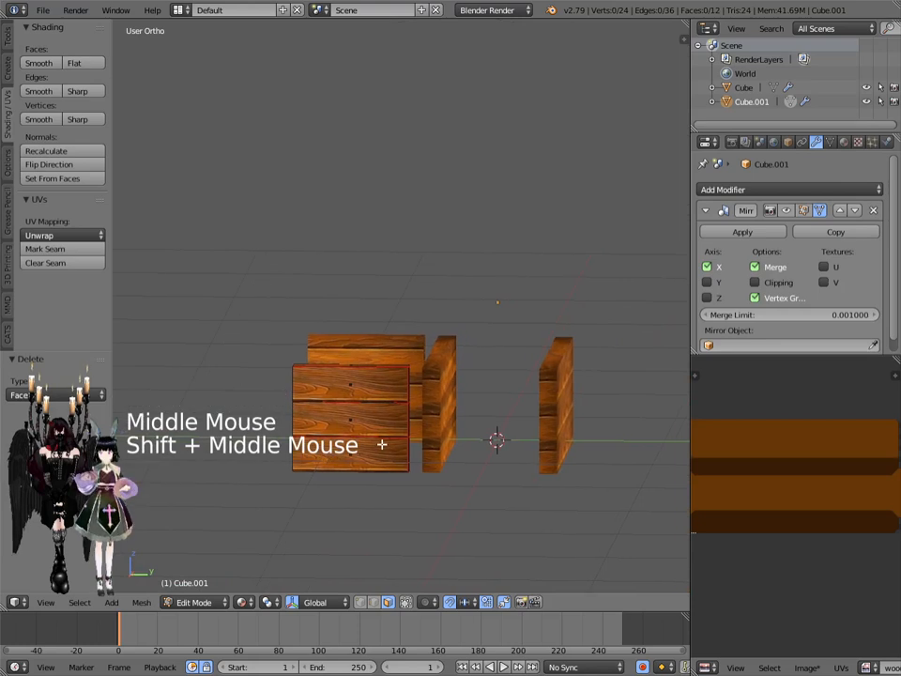
pyautogui.press('a')
pyautogui.press('KP_1')
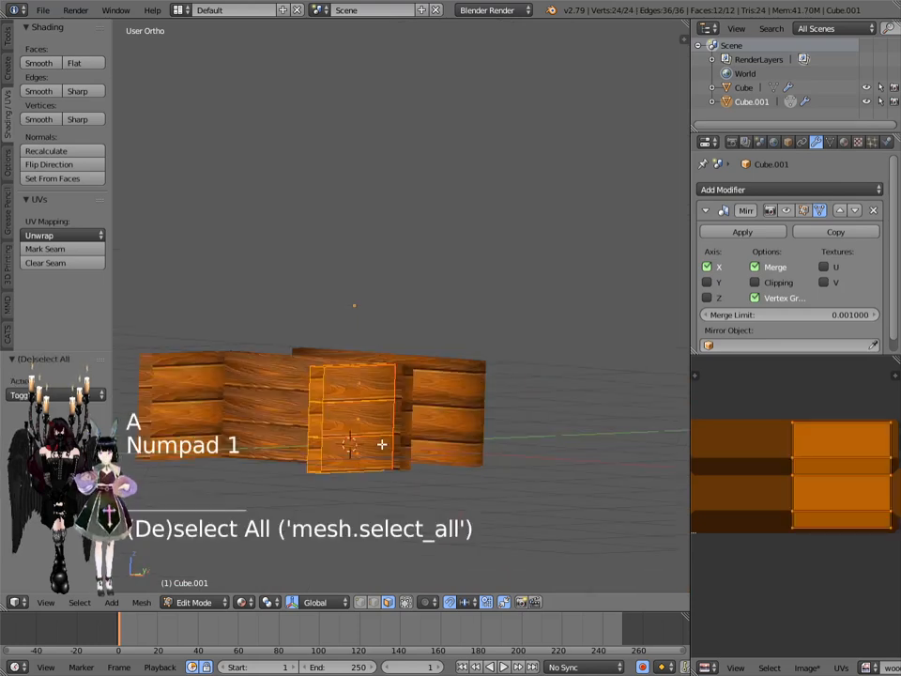
pyautogui.press('KP_3')
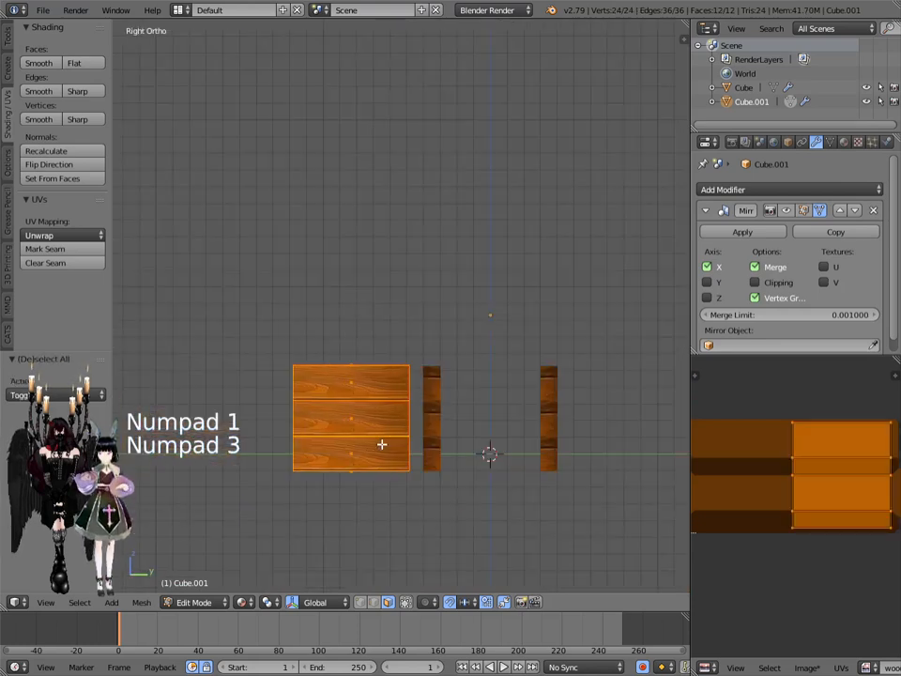
pyautogui.press('g')
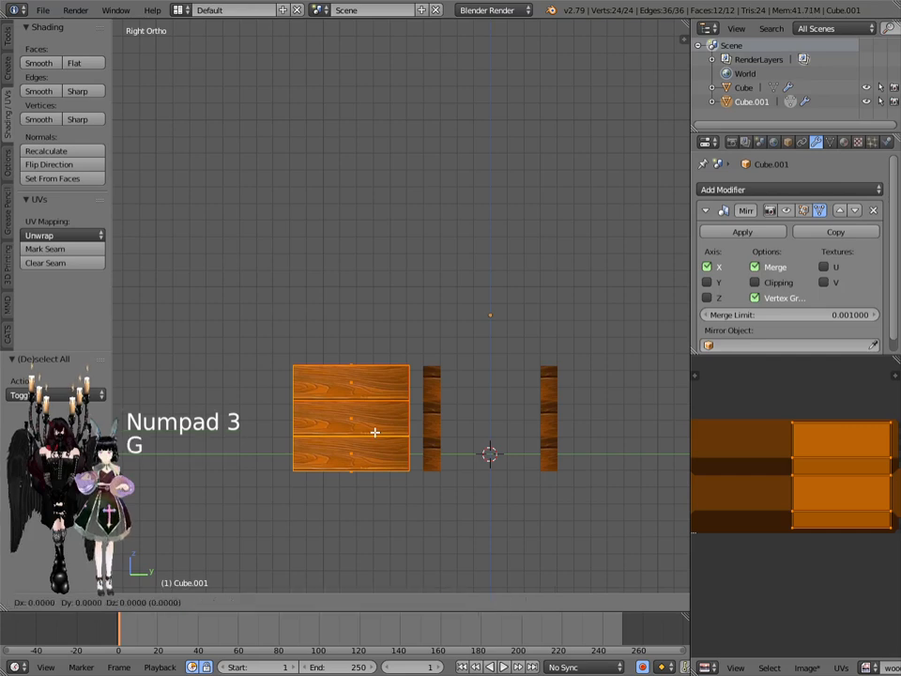
pyautogui.press('y')
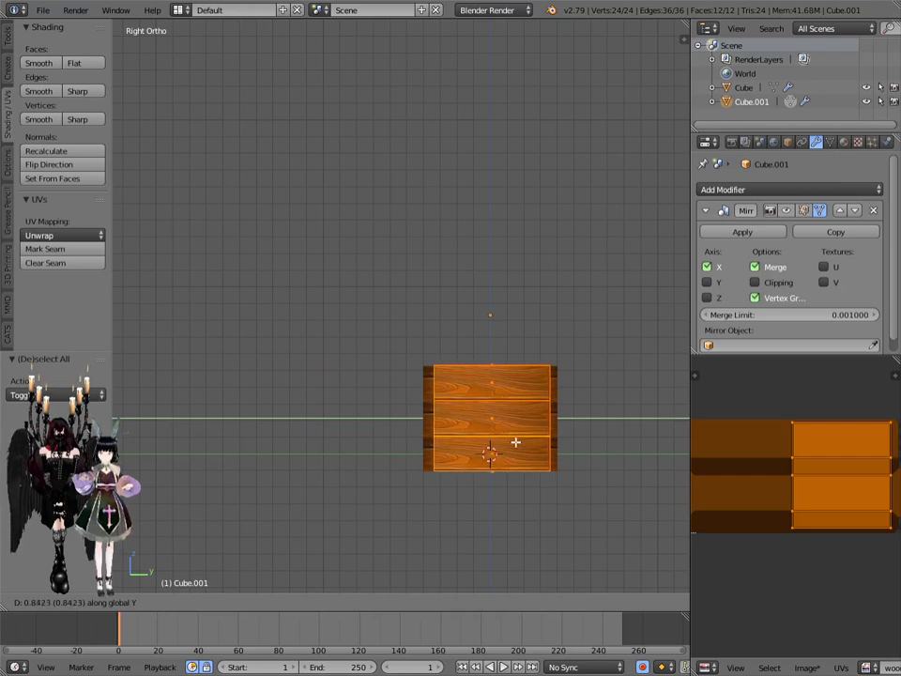
pyautogui.click(515, 442)
# Step: In the top view, nudge the side panel slightly along negative X until its outer face is flush with the front and back panels' ends
pyautogui.press('KP_7')
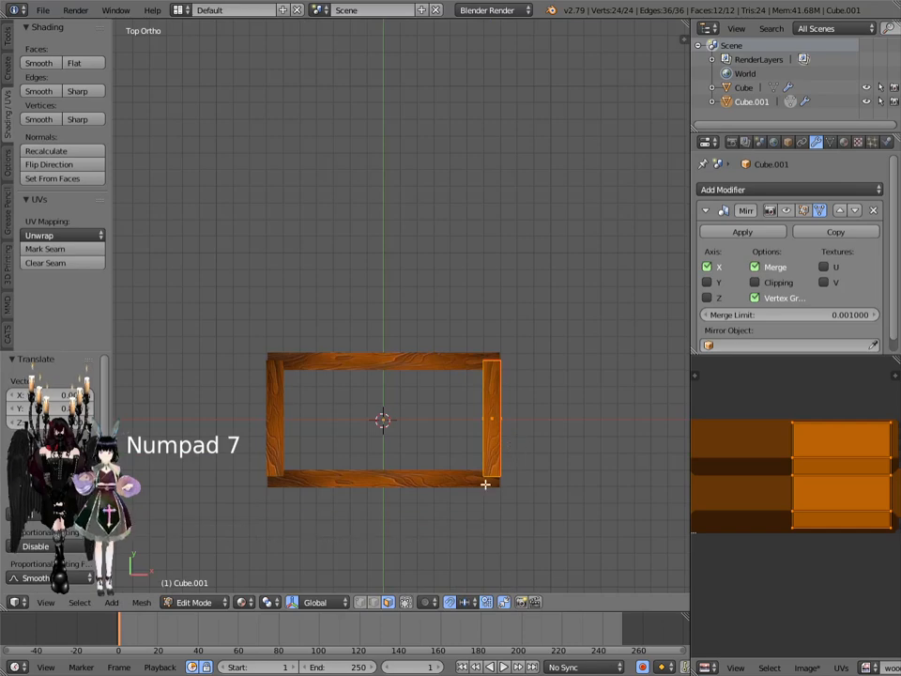
pyautogui.scroll(3, 485, 483)
pyautogui.scroll(1, 485, 485)
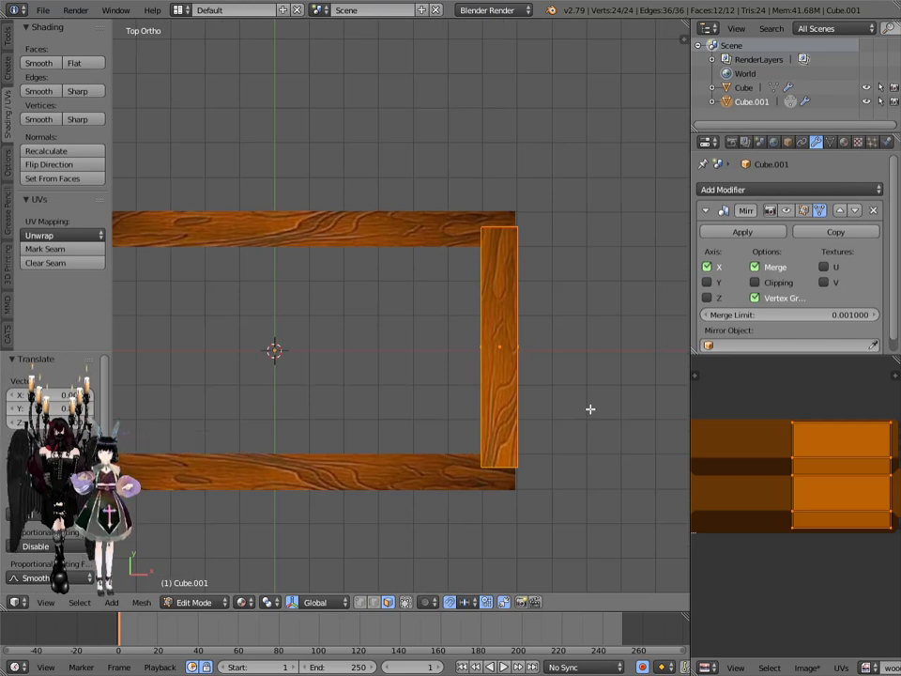
pyautogui.press('g')
pyautogui.press('x')
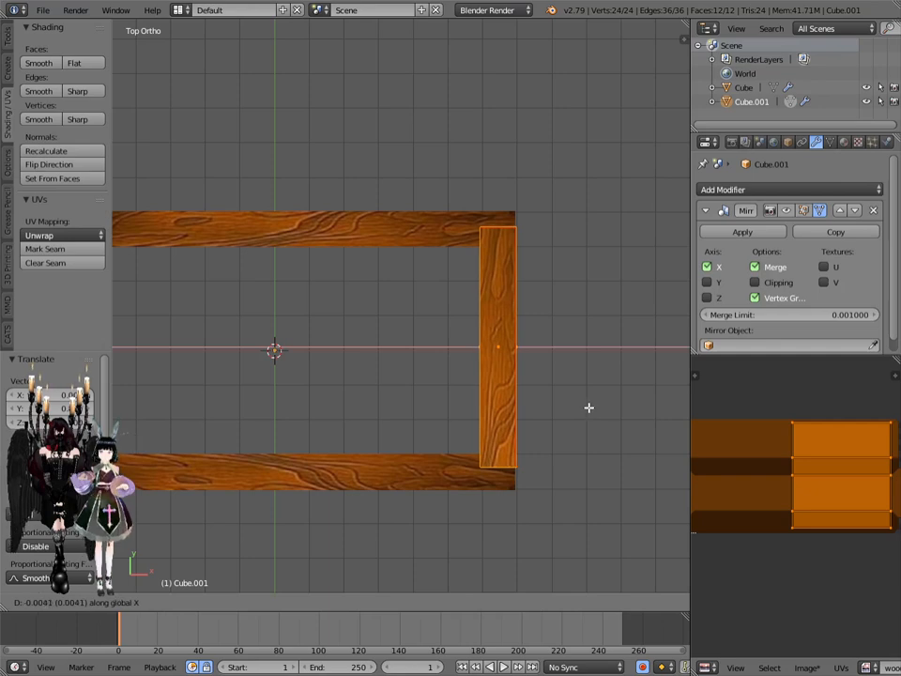
pyautogui.click(588, 407)
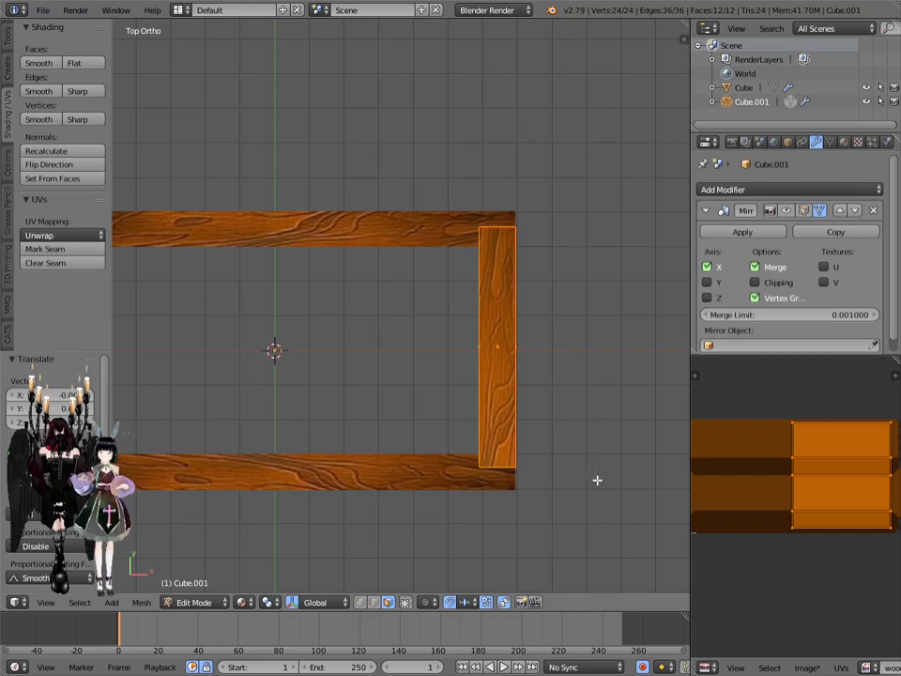
# Step: In Object Mode, duplicate the mirrored front and back panel object in place and remove the copy's Mirror modifier
pyautogui.moveTo(599, 492); pyautogui.dragTo(544, 408, button='middle')
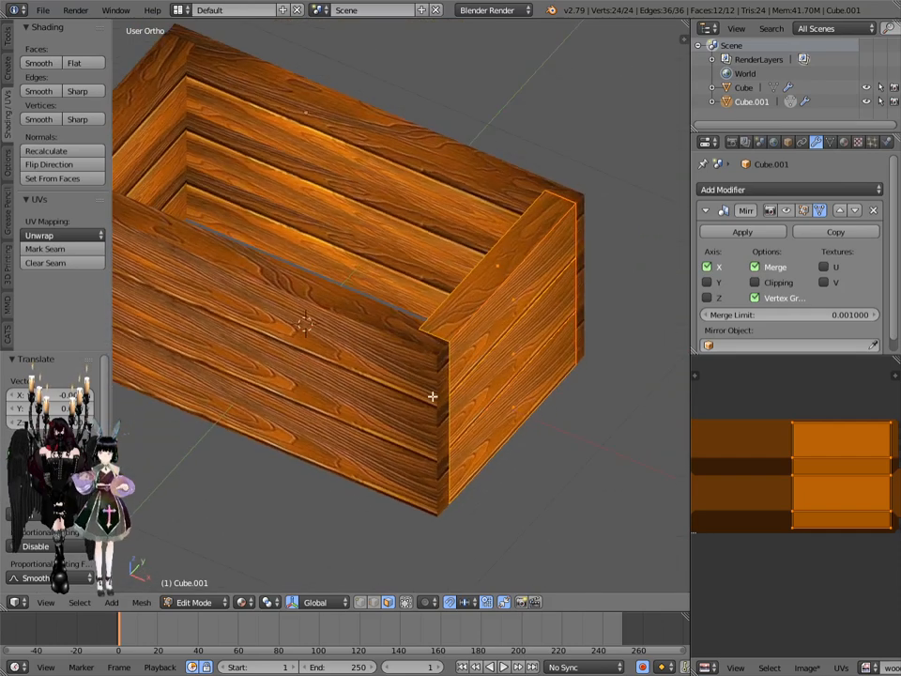
pyautogui.moveTo(521, 315); pyautogui.dragTo(538, 401, button='middle')
pyautogui.scroll(-3, 429, 313)
pyautogui.keyDown('shift'); pyautogui.moveTo(373, 519); pyautogui.dragTo(471, 463, button='middle'); pyautogui.keyUp('shift')
pyautogui.click(183, 604)
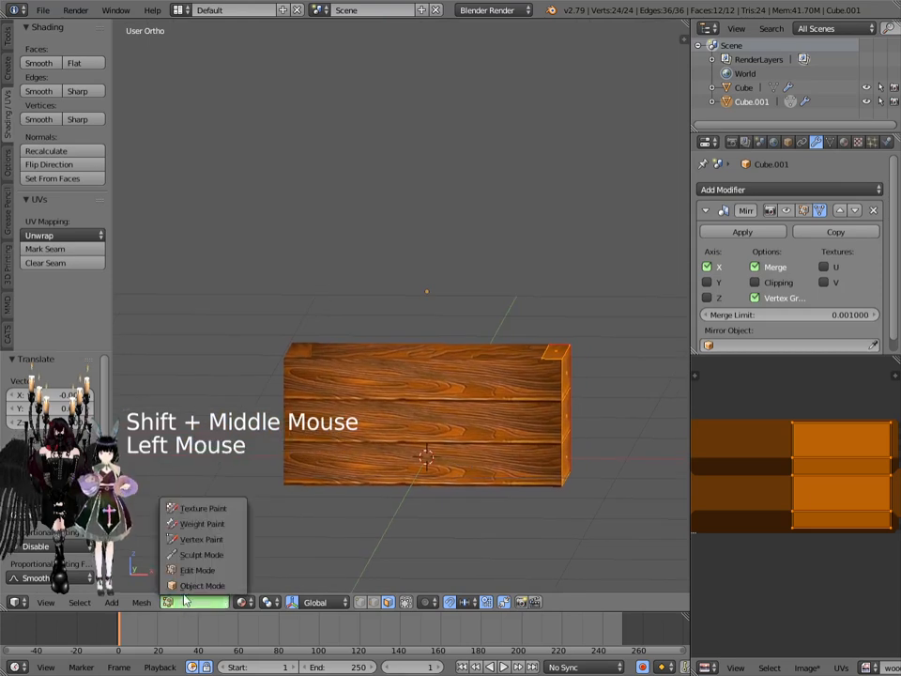
pyautogui.click(187, 589)
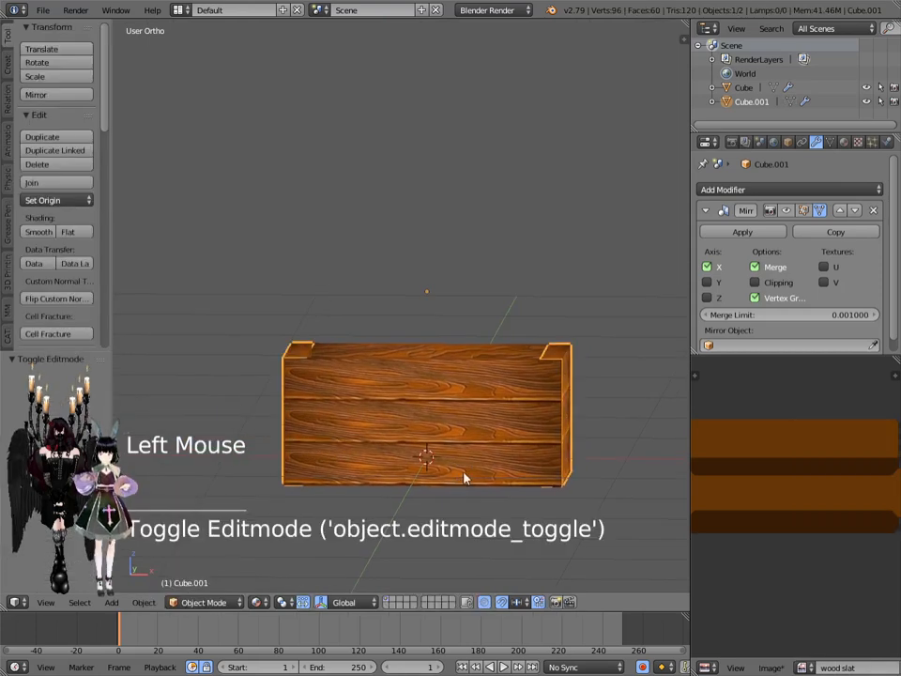
pyautogui.rightClick(460, 466)
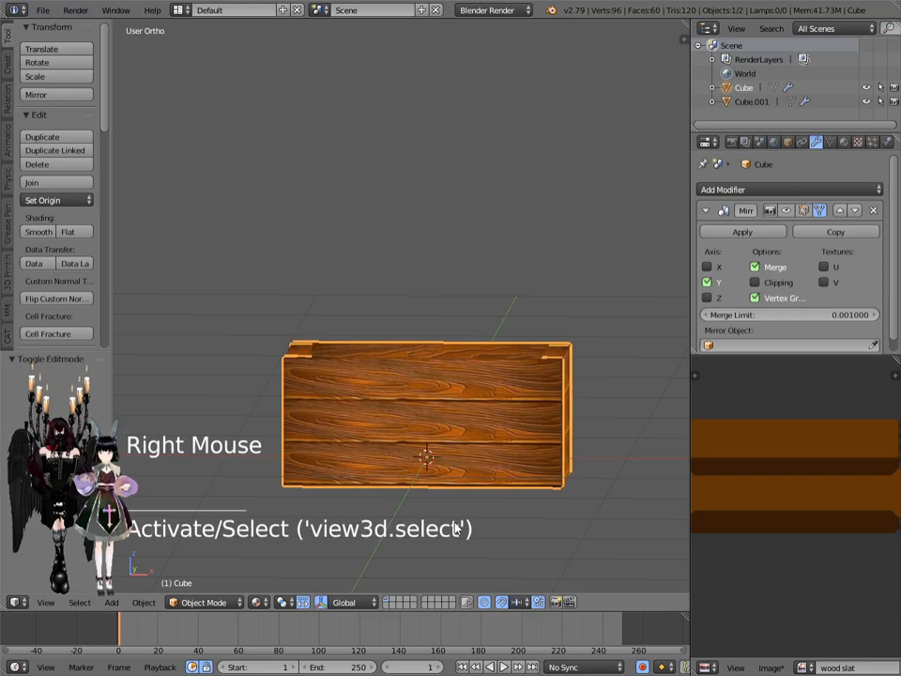
pyautogui.press('shift')
pyautogui.hotkey('shift', 'd')
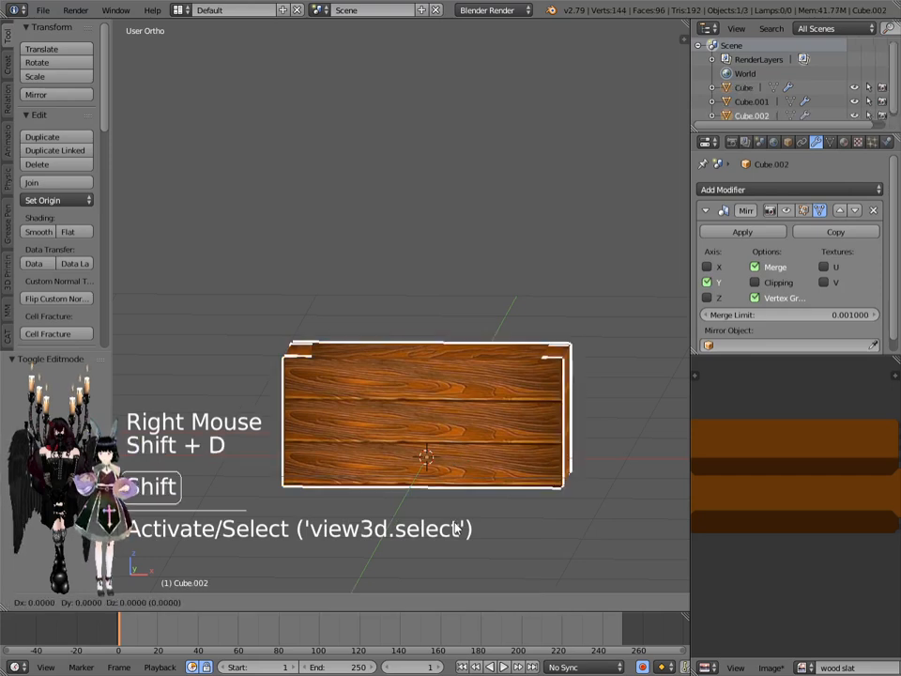
pyautogui.rightClick(455, 527)
pyautogui.click(875, 211)
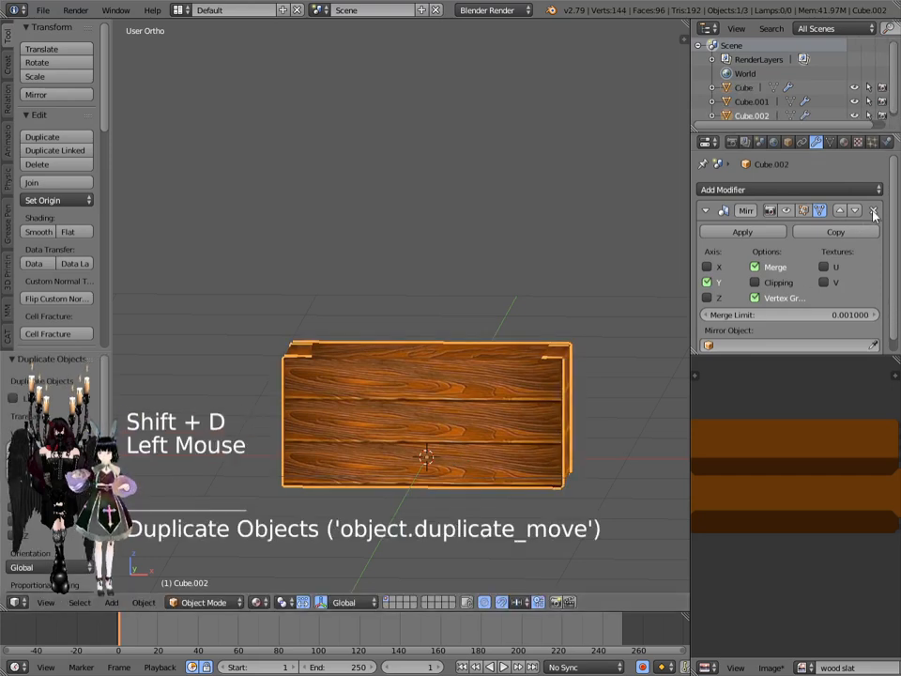
# Step: In the right side view, enter Edit Mode on the duplicated panel and rotate its whole mesh 90 degrees about X so it lies flat
pyautogui.moveTo(589, 477); pyautogui.dragTo(436, 472, button='middle')
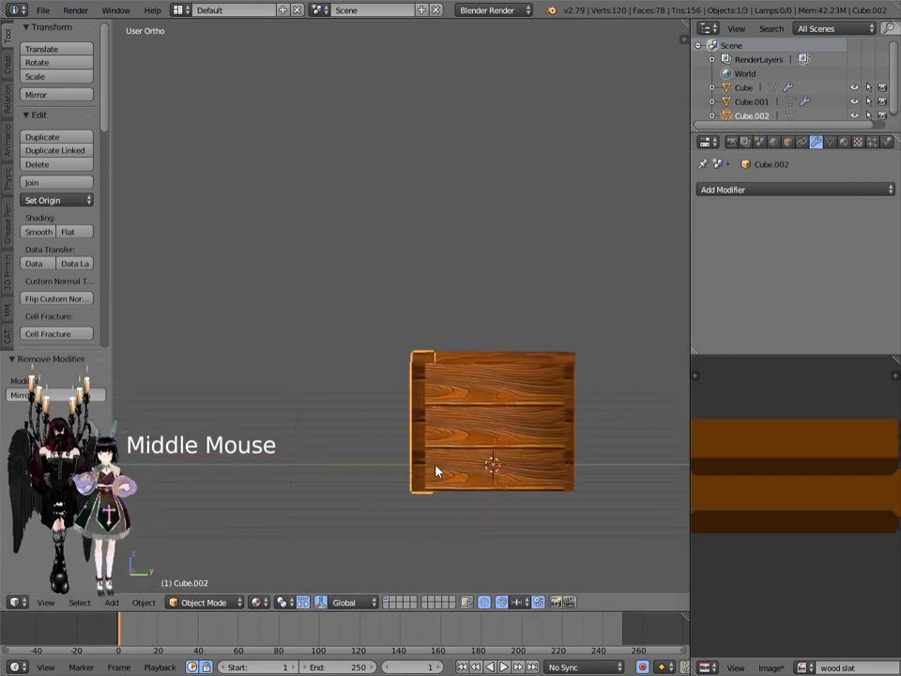
pyautogui.press('KP_3')
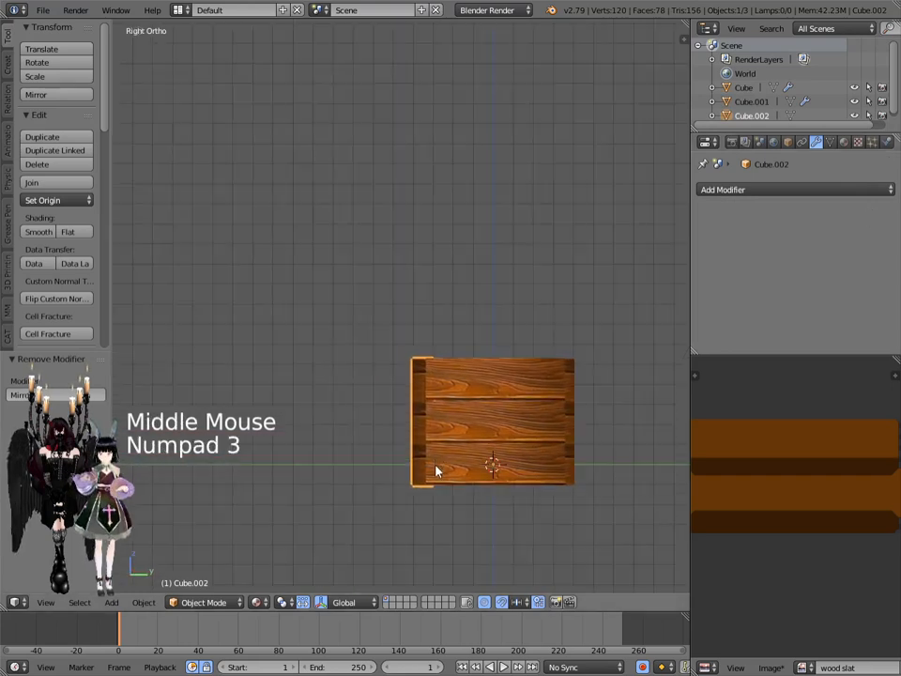
pyautogui.click(204, 602)
pyautogui.click(200, 568)
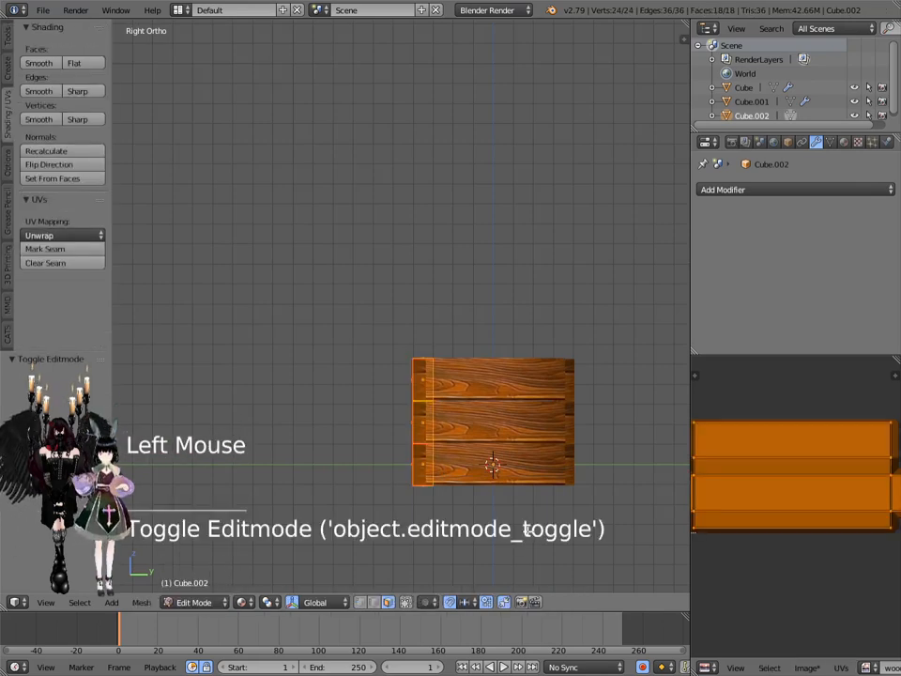
pyautogui.press('r')
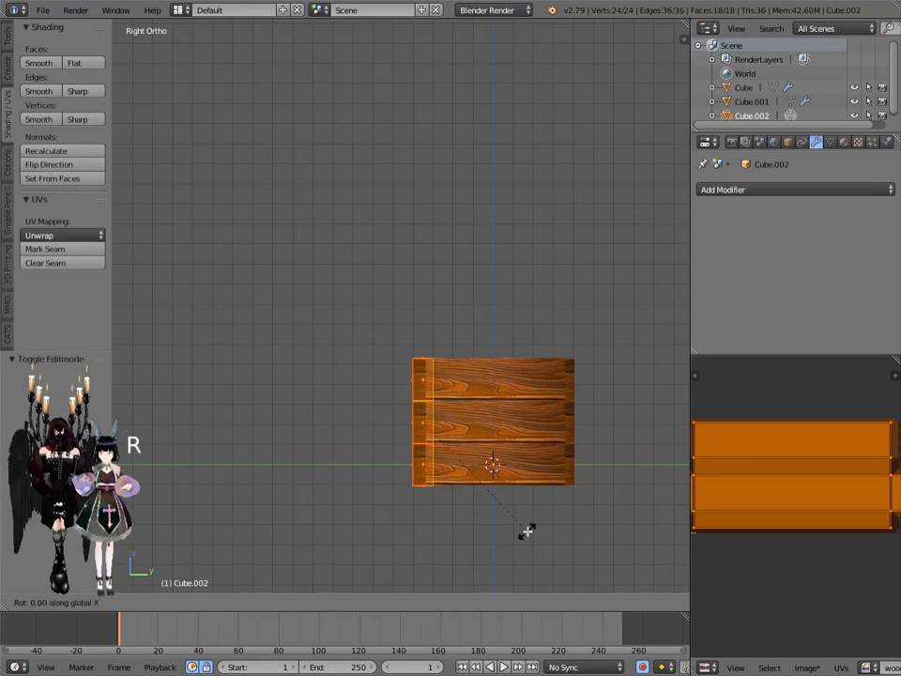
pyautogui.write('90')
pyautogui.press('Return')
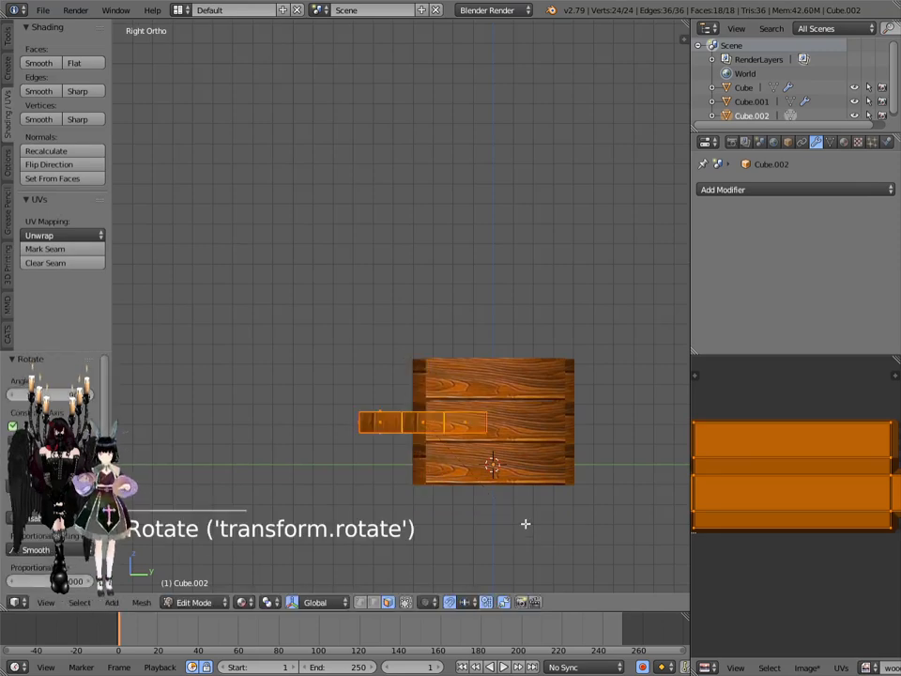
# Step: Move the flat panel about 0.36 along Y between the front and back panels and lower it along Z to the chest's bottom
pyautogui.press('g')
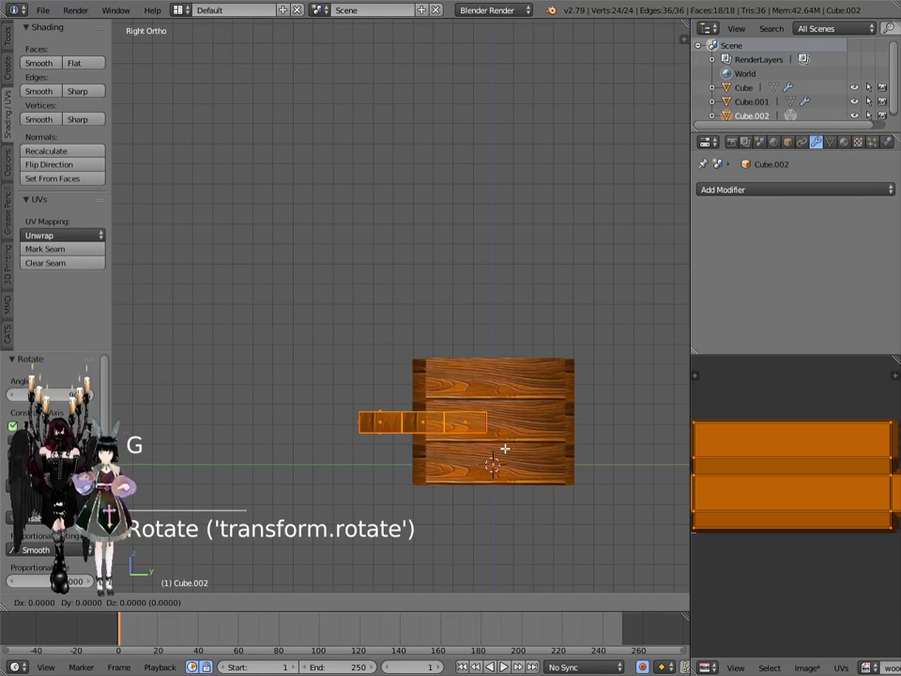
pyautogui.press('y')
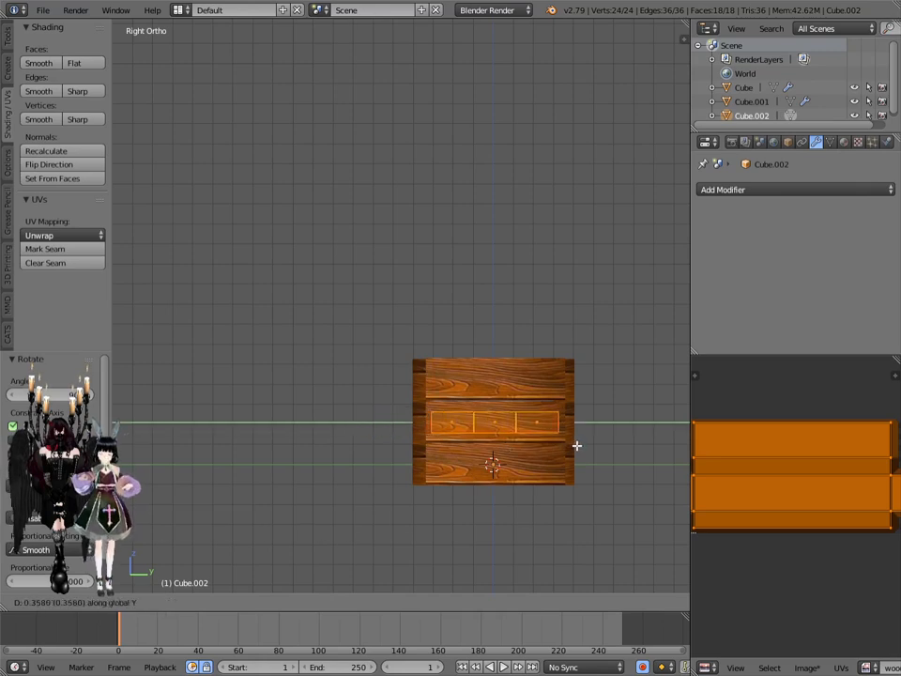
pyautogui.press('Return')
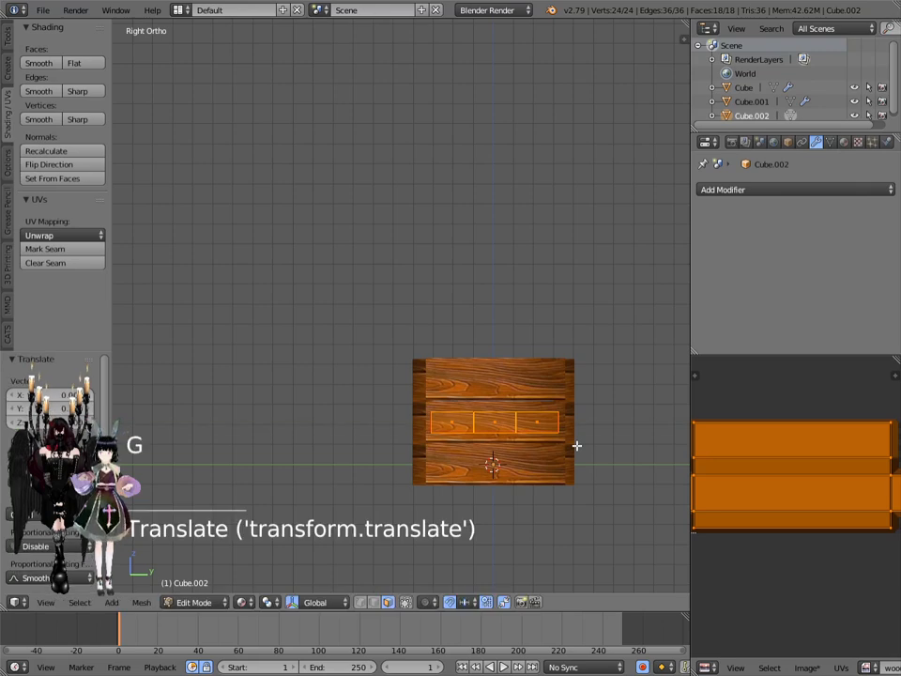
pyautogui.press('g')
pyautogui.press('z')
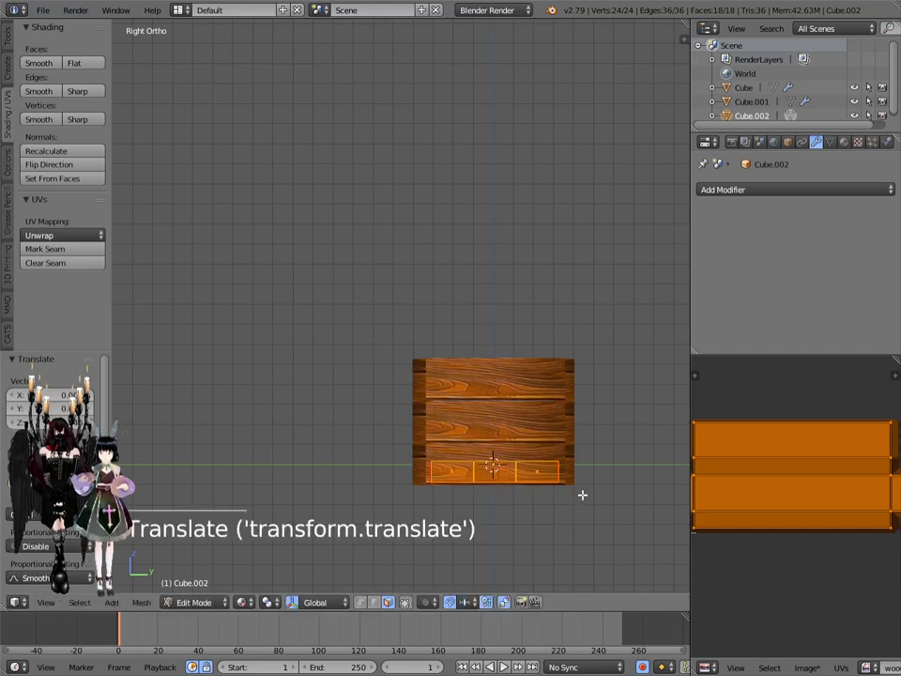
# Step: Check the bottom panel's fit from above and below, and nudge it about 0.002 along negative Z
pyautogui.press('KP_7')
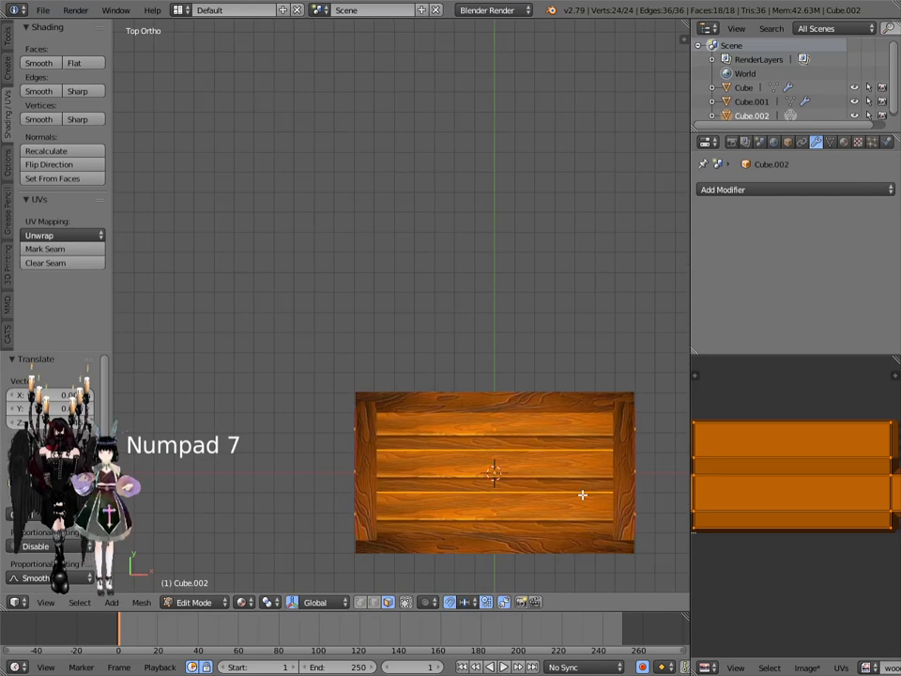
pyautogui.press('KP_9')
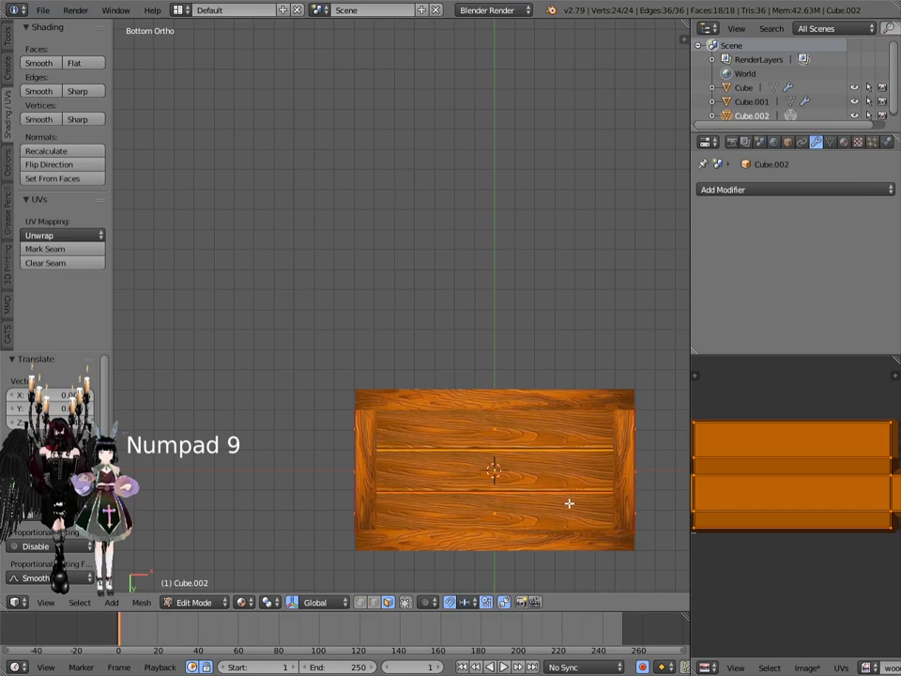
pyautogui.scroll(2, 589, 517)
pyautogui.moveTo(589, 513); pyautogui.dragTo(593, 376, button='middle')
pyautogui.press('g')
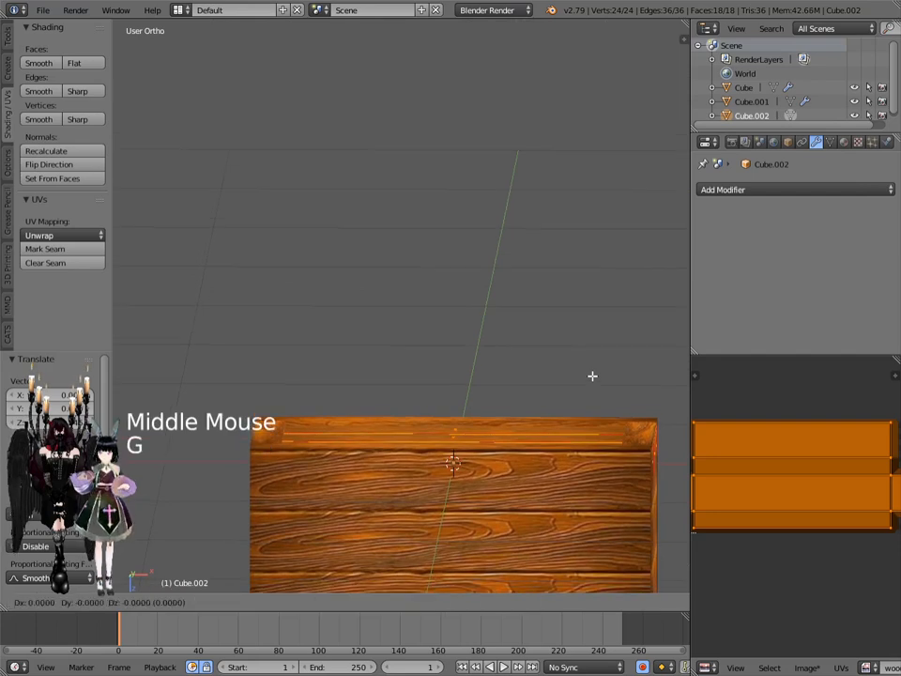
pyautogui.middleClick(593, 375)
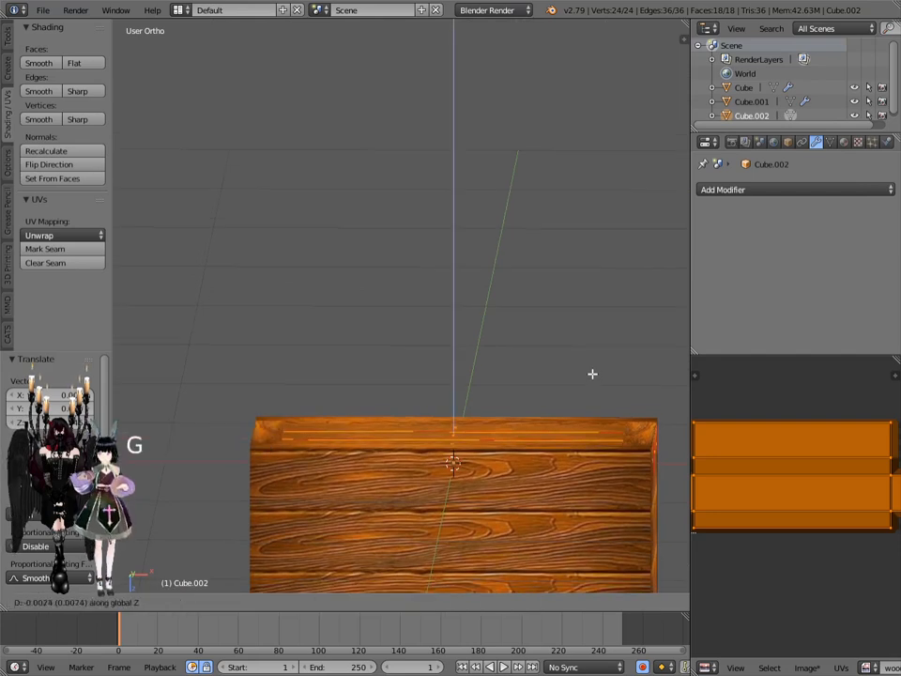
pyautogui.click(592, 374)
# Step: Return the bottom panel to Object Mode and deselect all objects
pyautogui.moveTo(592, 373); pyautogui.dragTo(546, 523, button='middle')
pyautogui.moveTo(569, 368); pyautogui.dragTo(518, 375, button='middle')
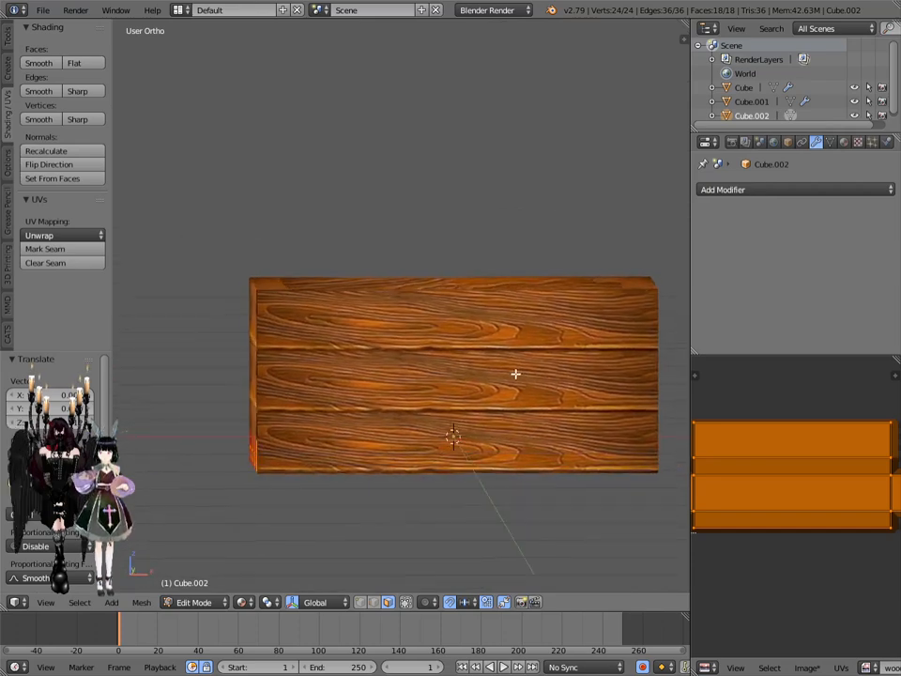
pyautogui.click(194, 602)
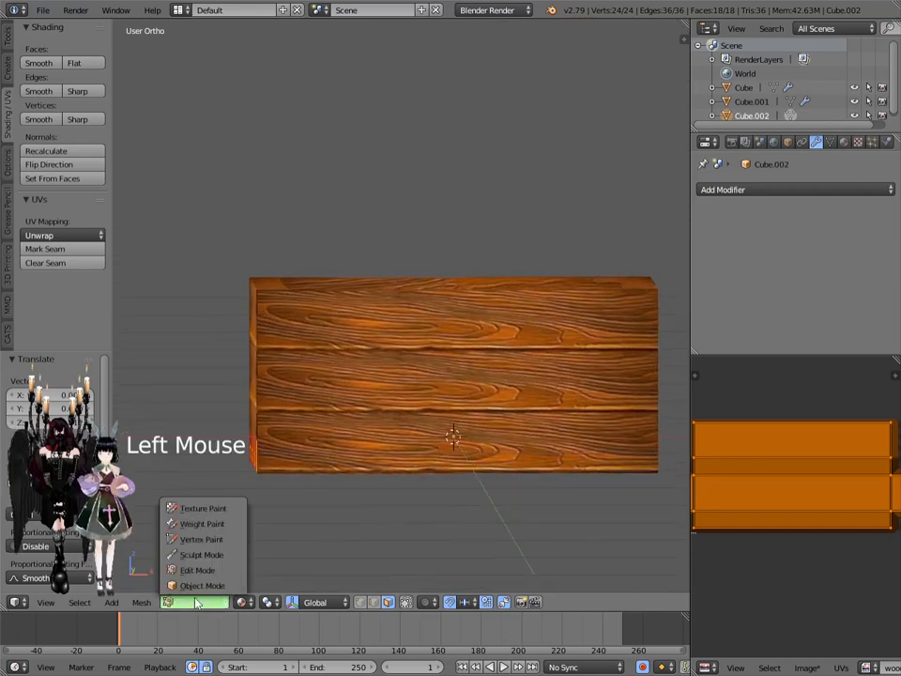
pyautogui.click(199, 589)
pyautogui.press('a')
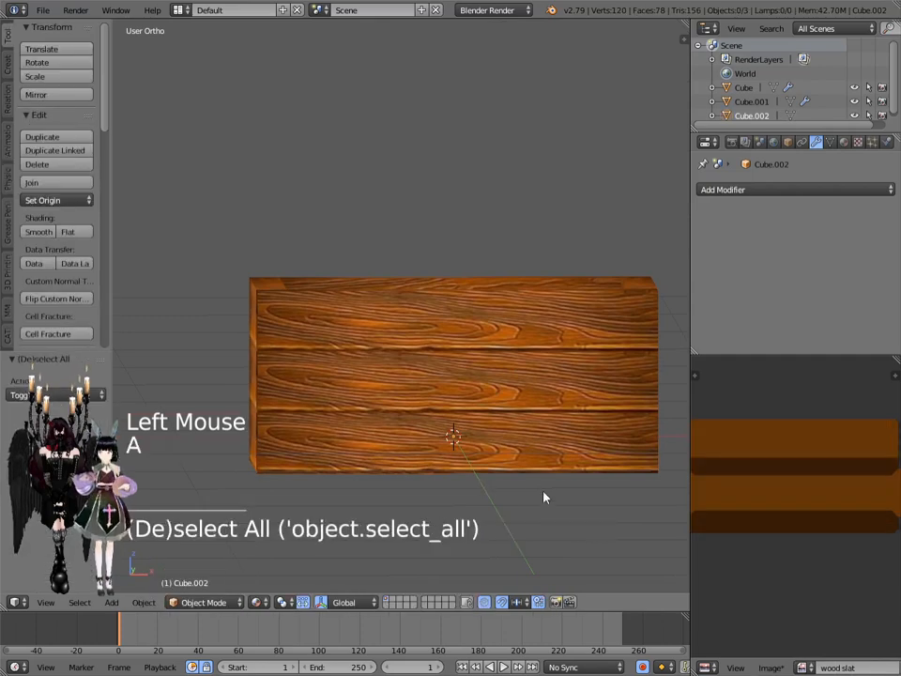
# Step: From the front view, save the scene as a new numbered file, treasure chest1.blend, in the chest folder
pyautogui.keyDown('shift'); pyautogui.moveTo(537, 519); pyautogui.dragTo(611, 475, button='middle'); pyautogui.keyUp('shift')
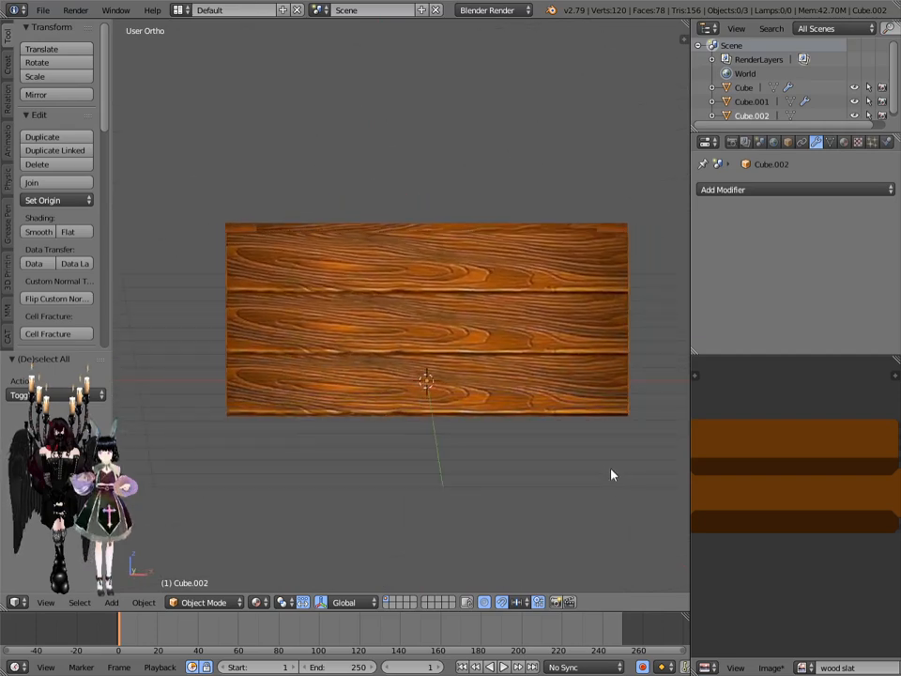
pyautogui.press('KP_1')
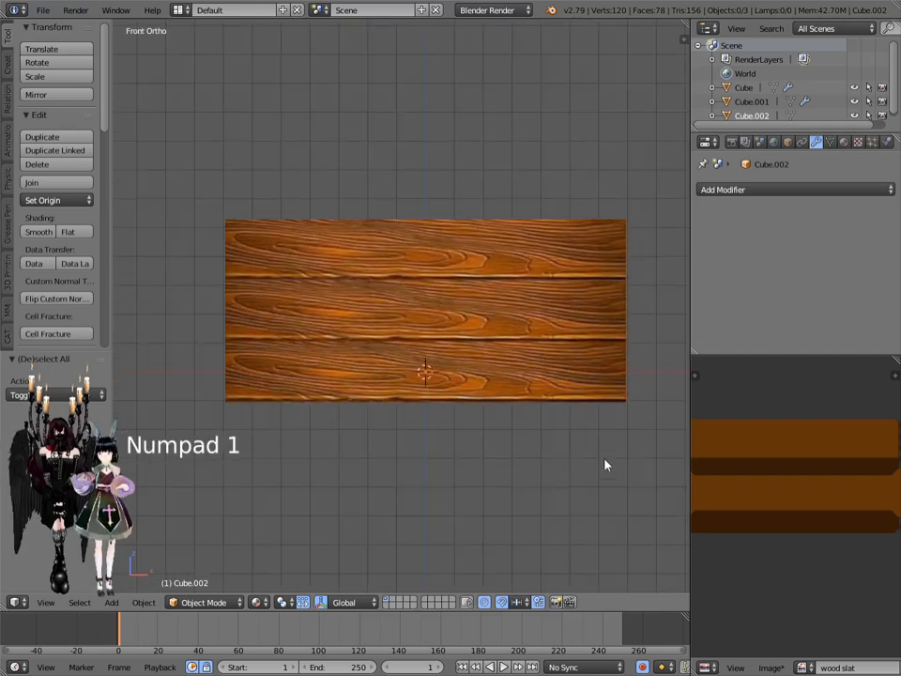
pyautogui.click(43, 12)
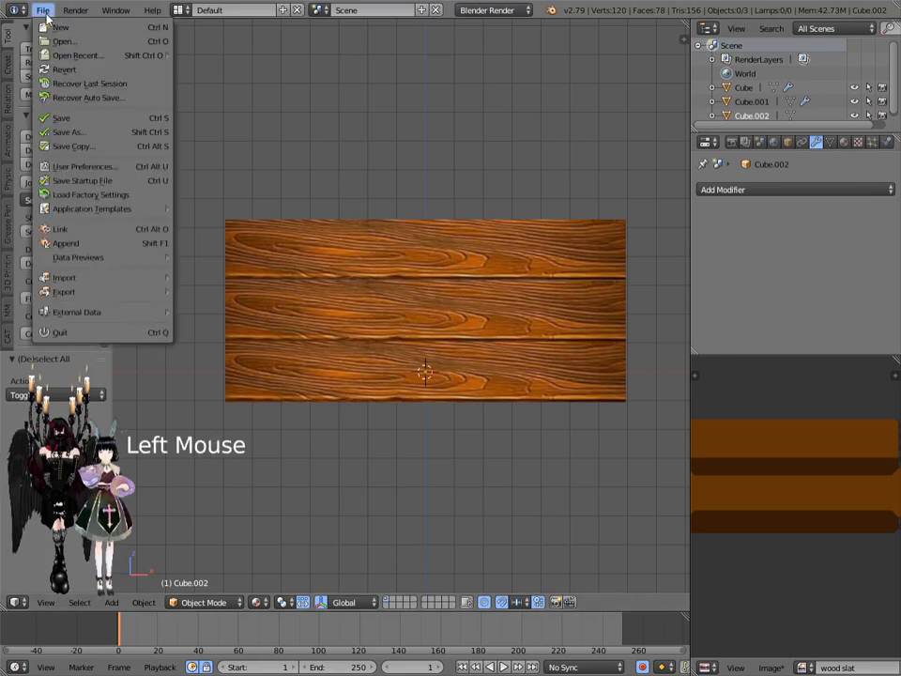
pyautogui.click(73, 133)
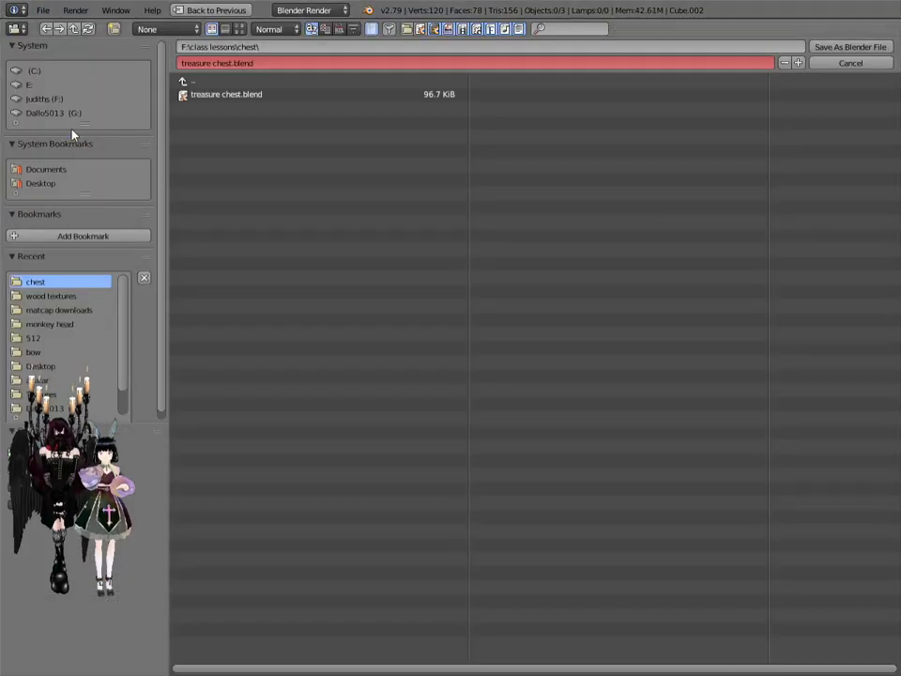
pyautogui.click(797, 63)
pyautogui.click(822, 51)
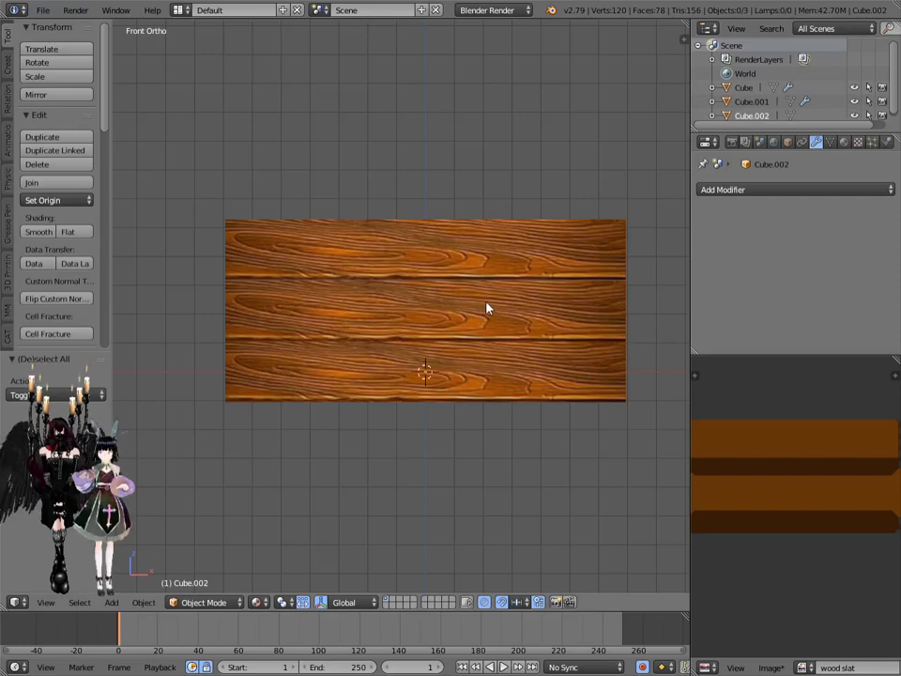
# Step: Save the open chest as another copy in the chest folder, using the next number after treasure chest1.blend
pyautogui.moveTo(521, 279); pyautogui.dragTo(454, 355, button='middle')
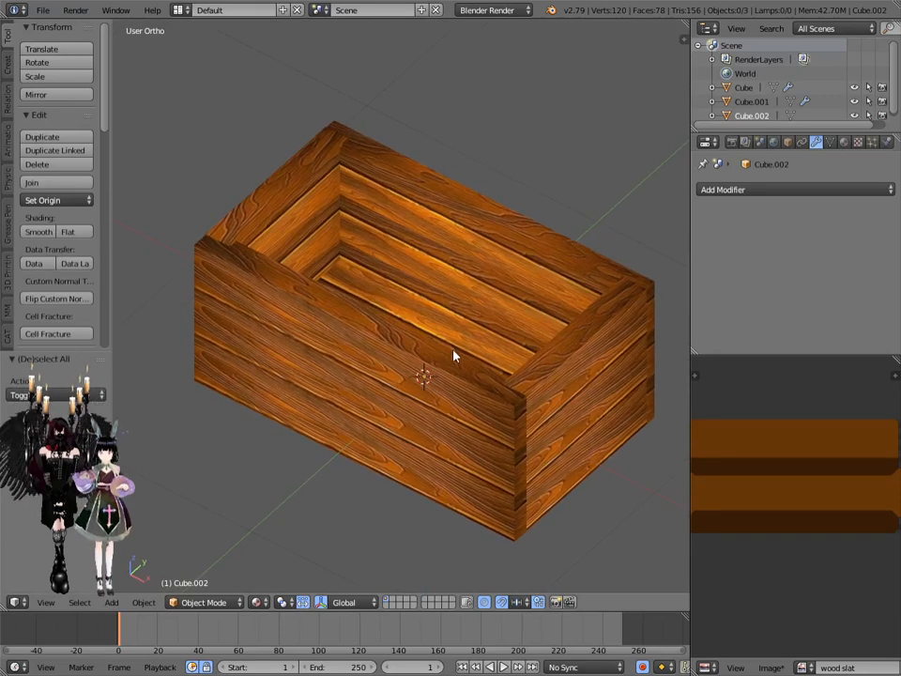
pyautogui.click(43, 10)
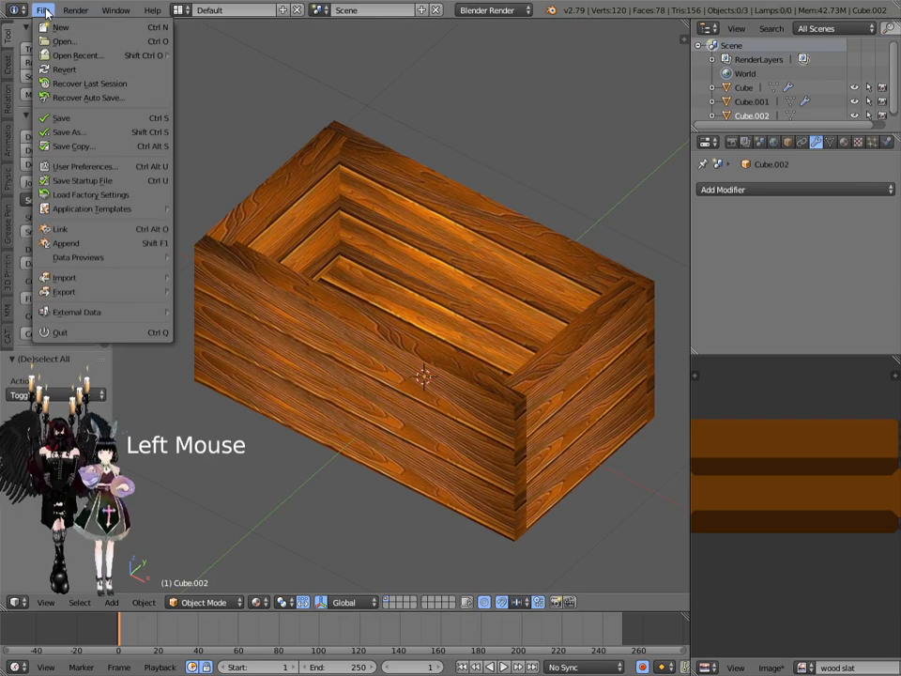
pyautogui.click(66, 131)
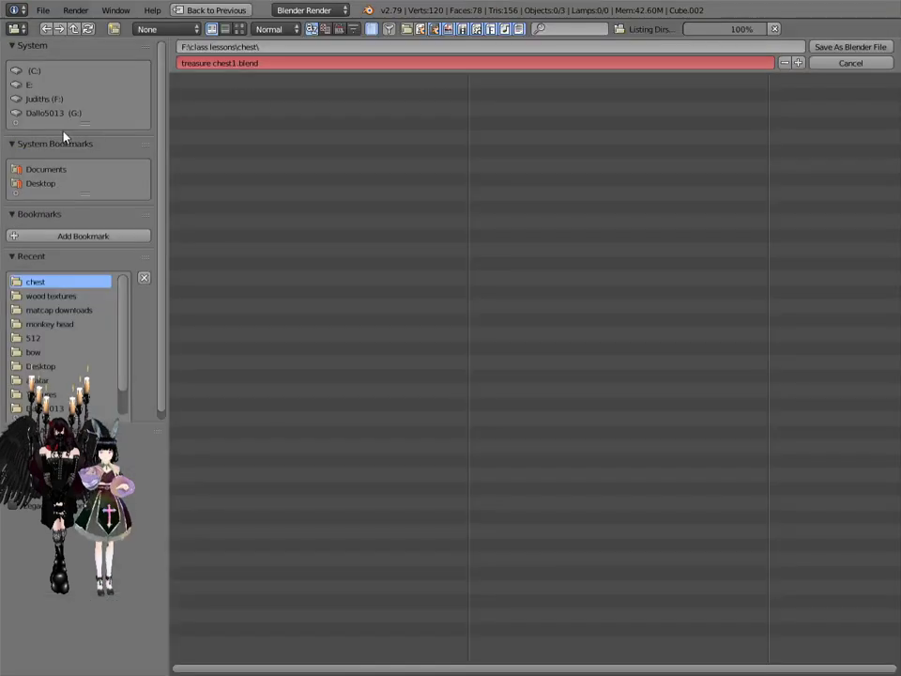
pyautogui.click(798, 63)
pyautogui.click(822, 49)
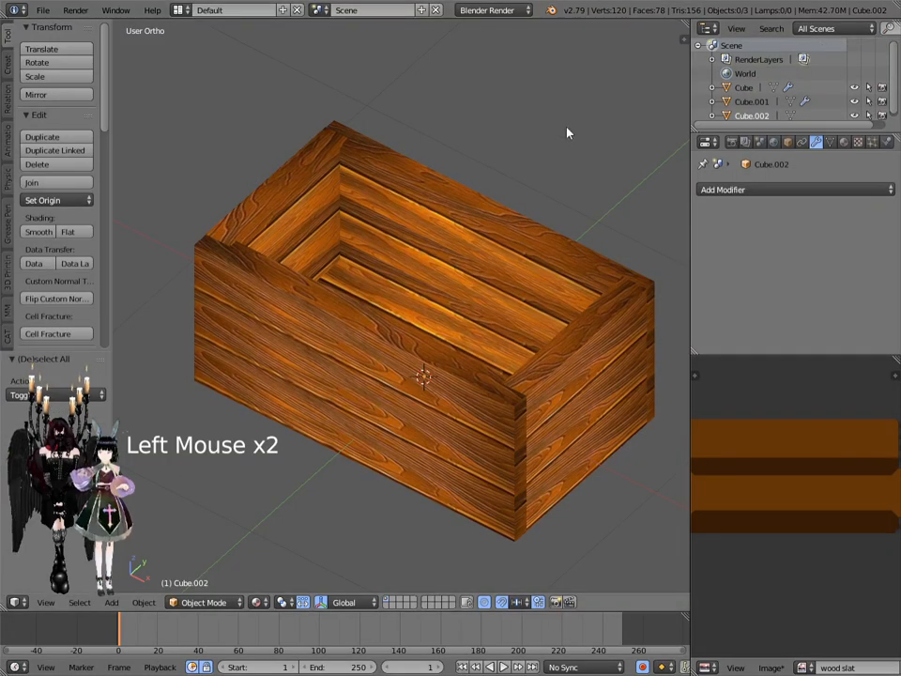